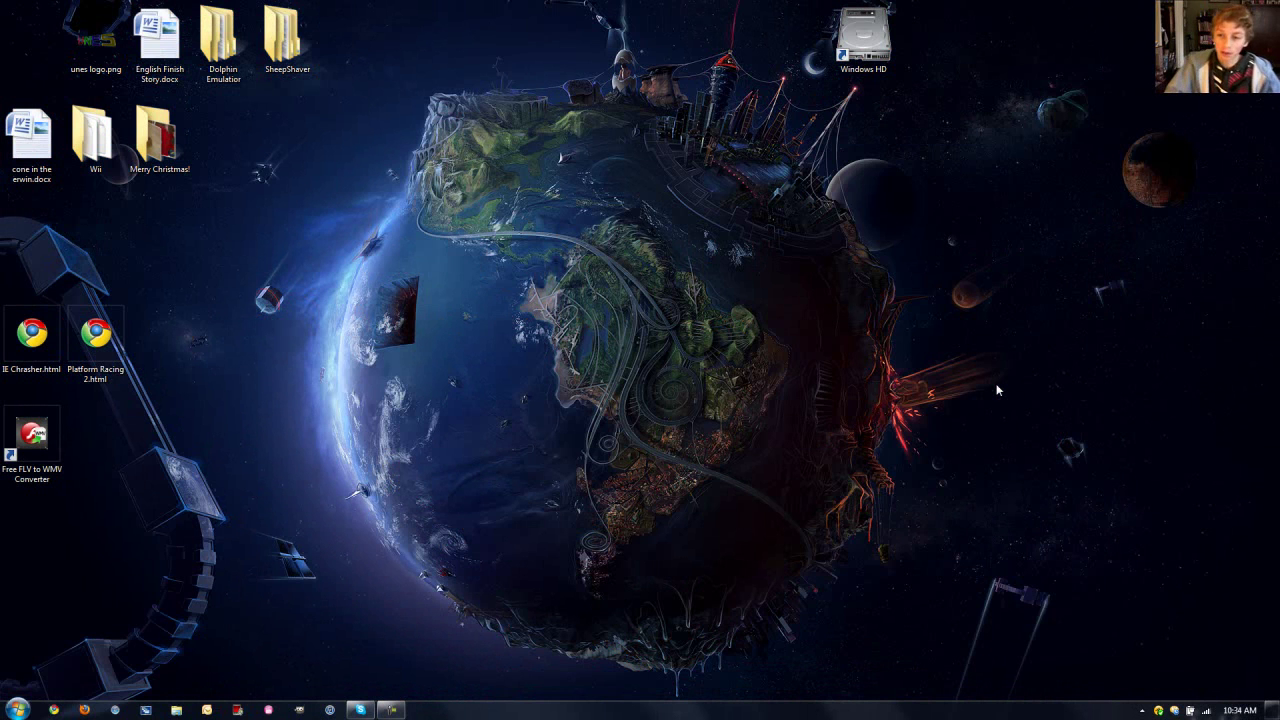
Step: Switch to Vegas Movie Studio HD and reposition its window on the desktop
{"action": "left_click", "coordinate": [269, 710]}
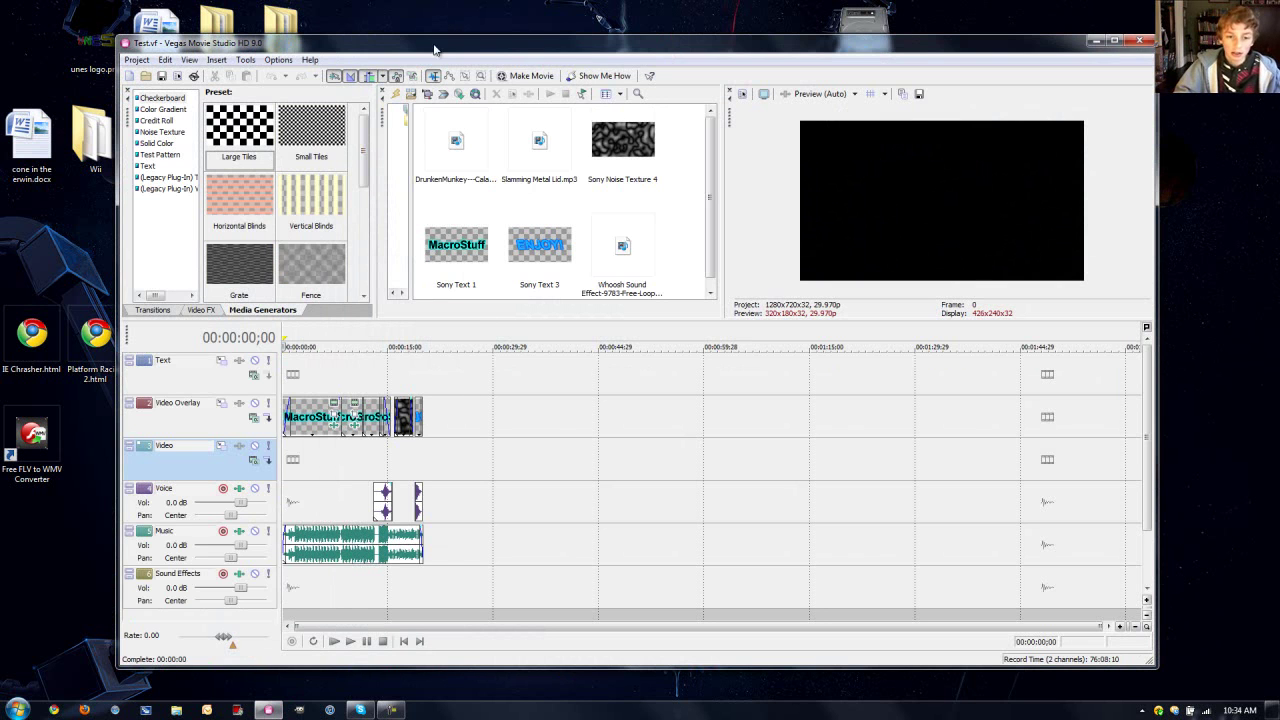
{"action": "mouse_move", "coordinate": [684, 53]}
{"action": "left_mouse_down"}
{"action": "mouse_move", "coordinate": [688, 150]}
{"action": "mouse_move", "coordinate": [686, 41]}
{"action": "mouse_move", "coordinate": [667, 44]}
{"action": "left_mouse_up"}
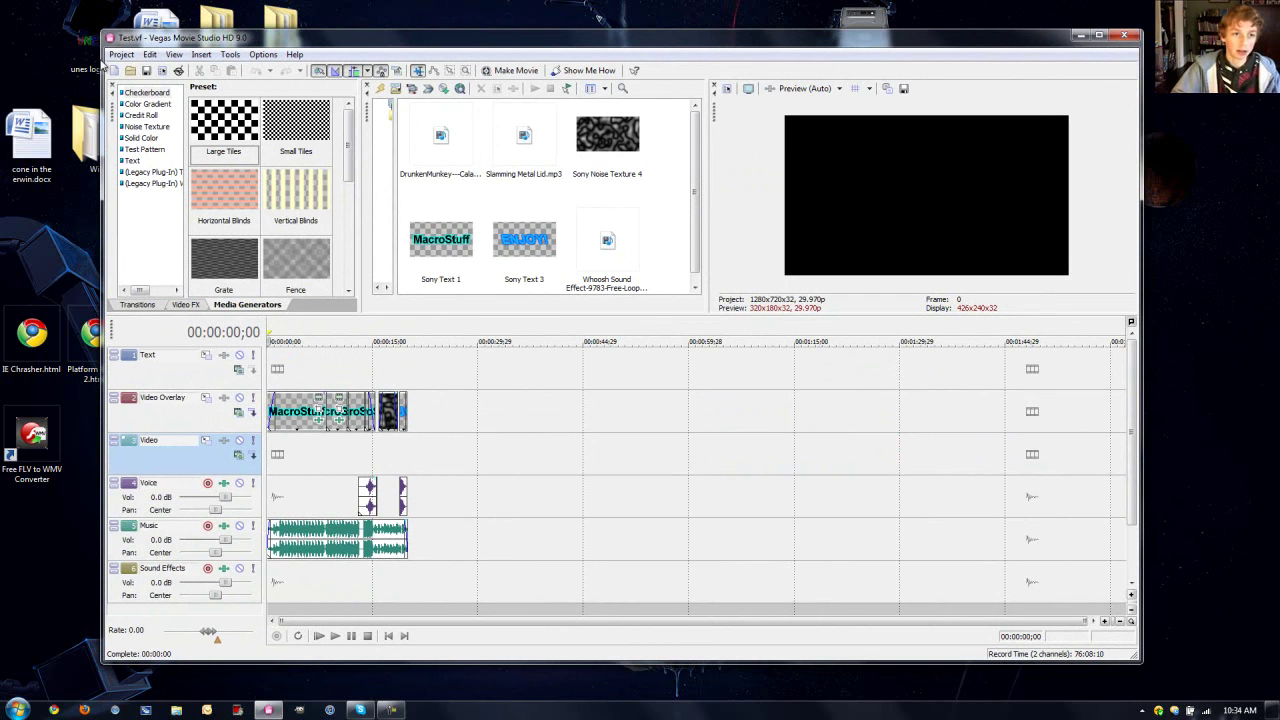
{"action": "left_click", "coordinate": [114, 71]}
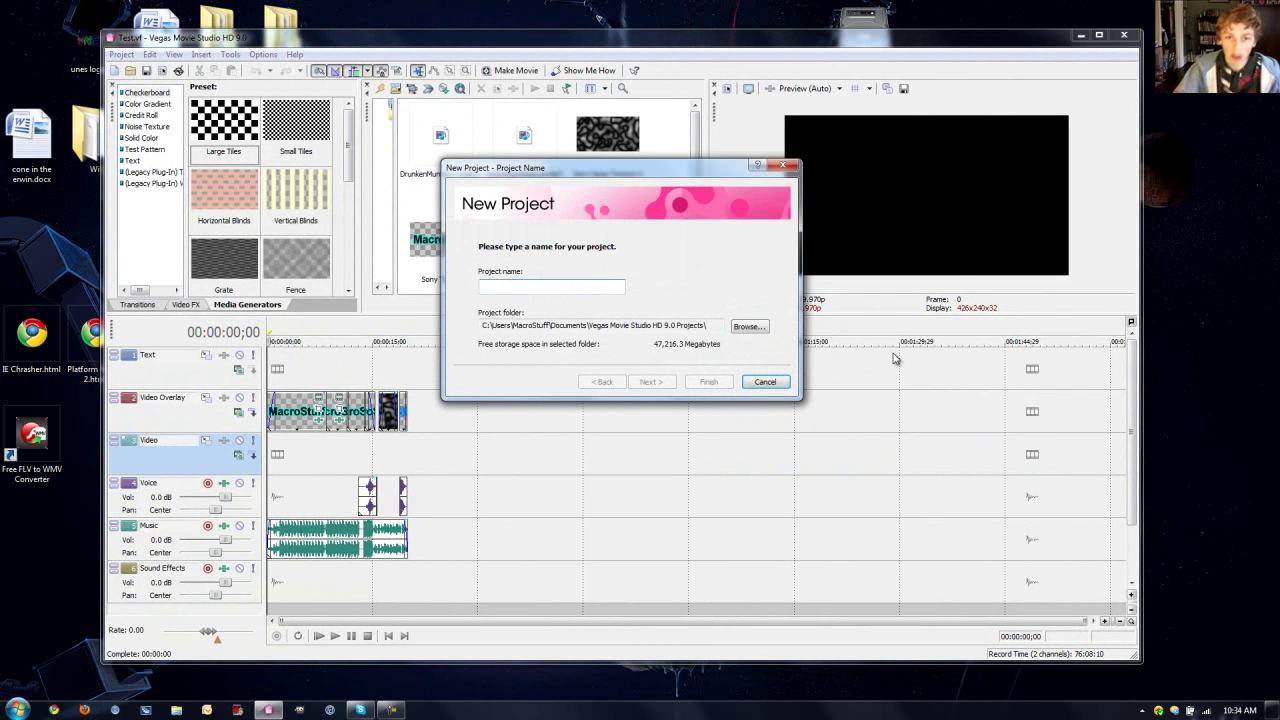
{"action": "left_click", "coordinate": [783, 166]}
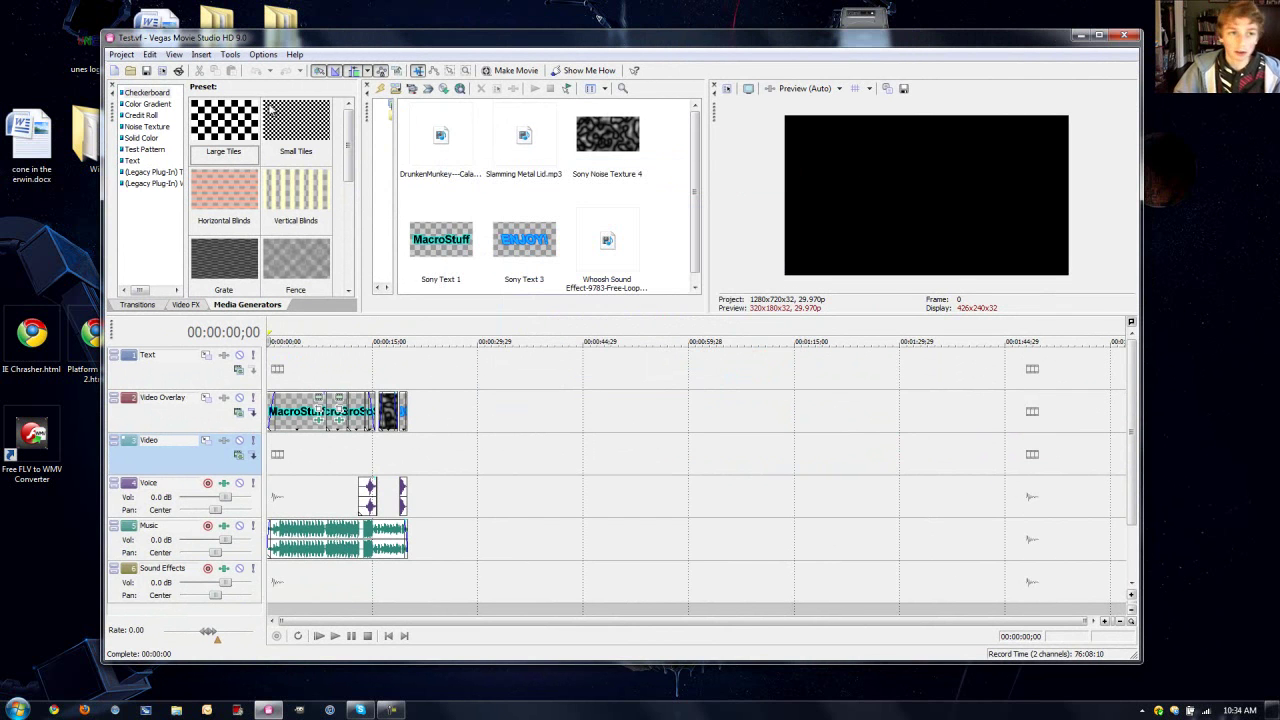
{"action": "left_click", "coordinate": [121, 54]}
{"action": "left_click", "coordinate": [149, 54]}
{"action": "left_click", "coordinate": [121, 54]}
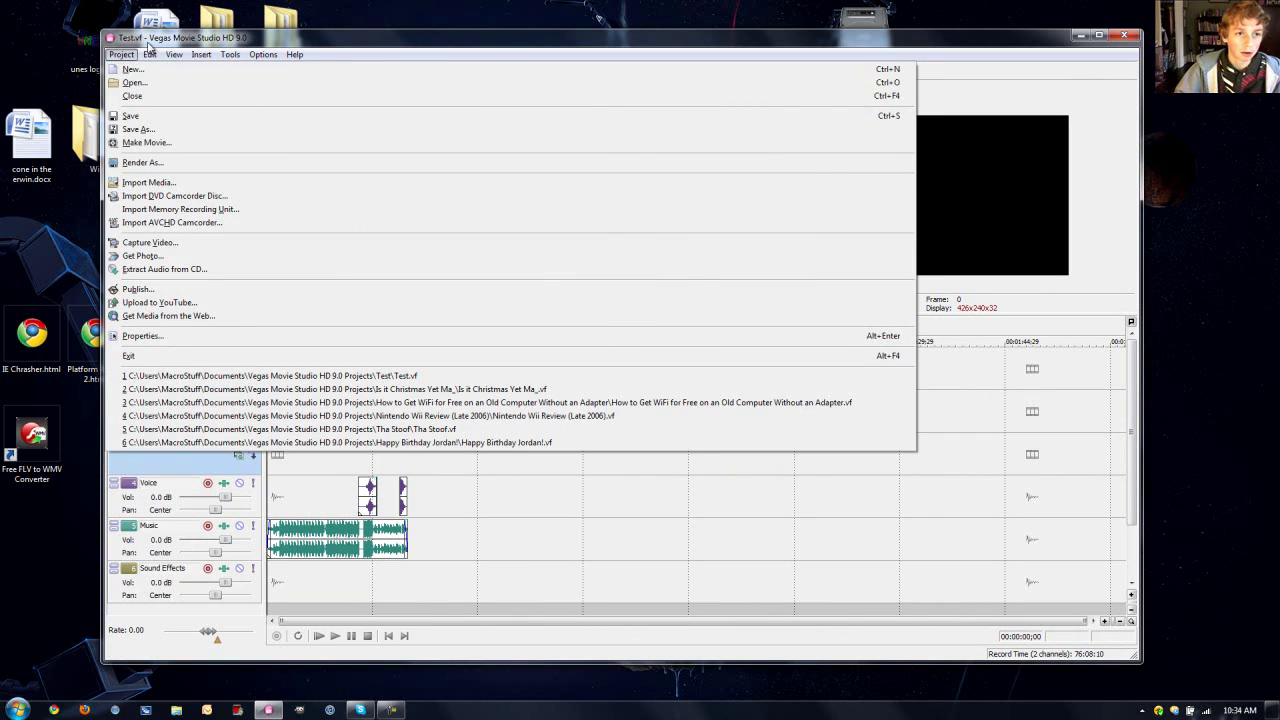
{"action": "left_click", "coordinate": [130, 54]}
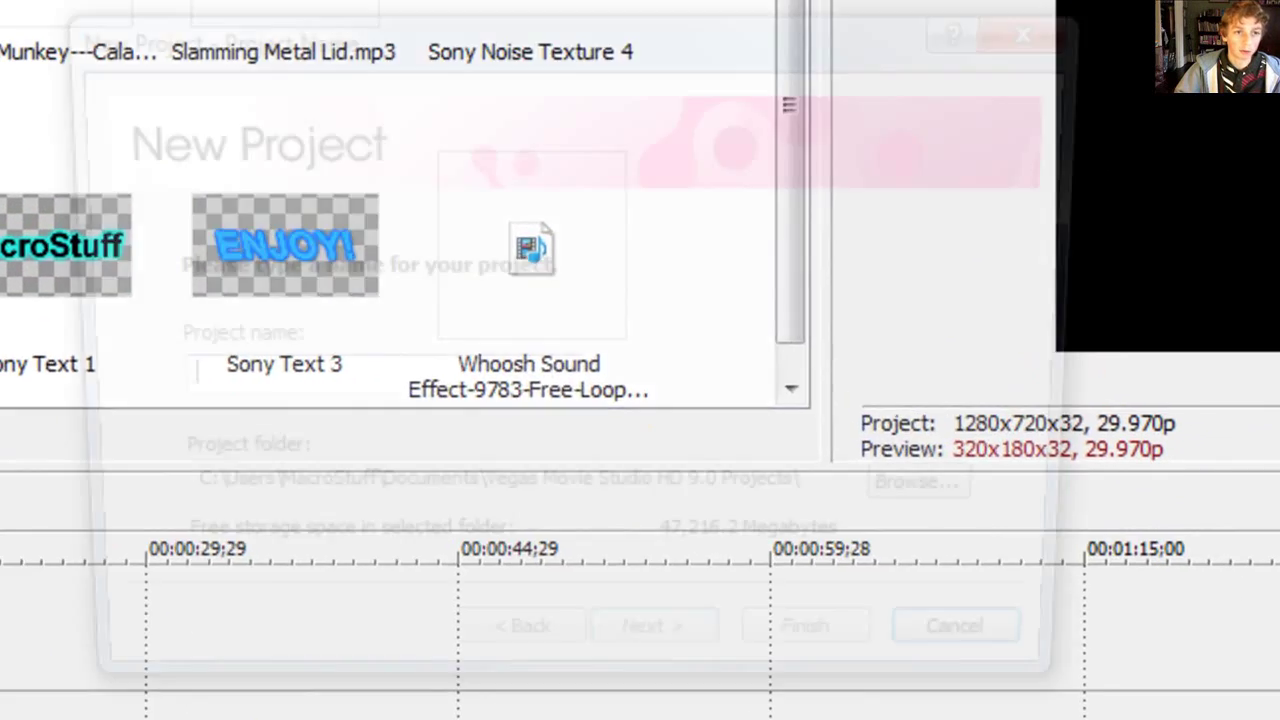
Step: Start a new project and name it "Basic Editing"
{"action": "left_click", "coordinate": [117, 72]}
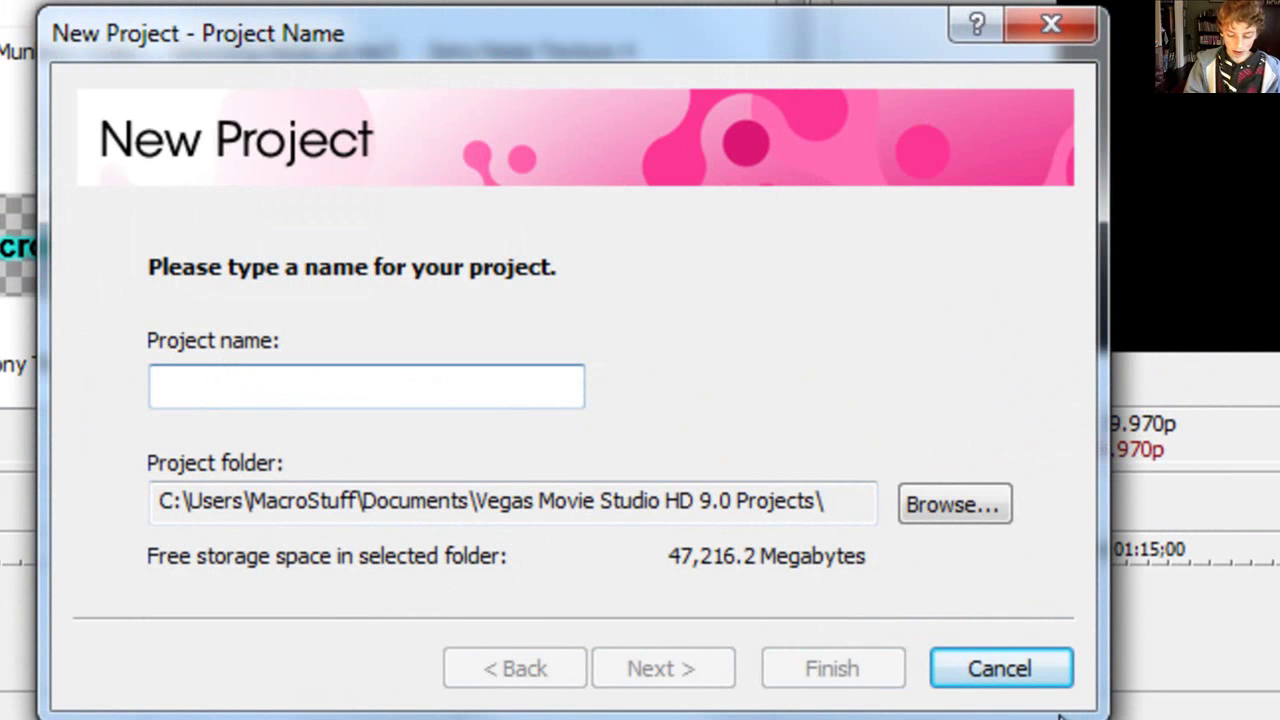
{"action": "type", "text": "New"}
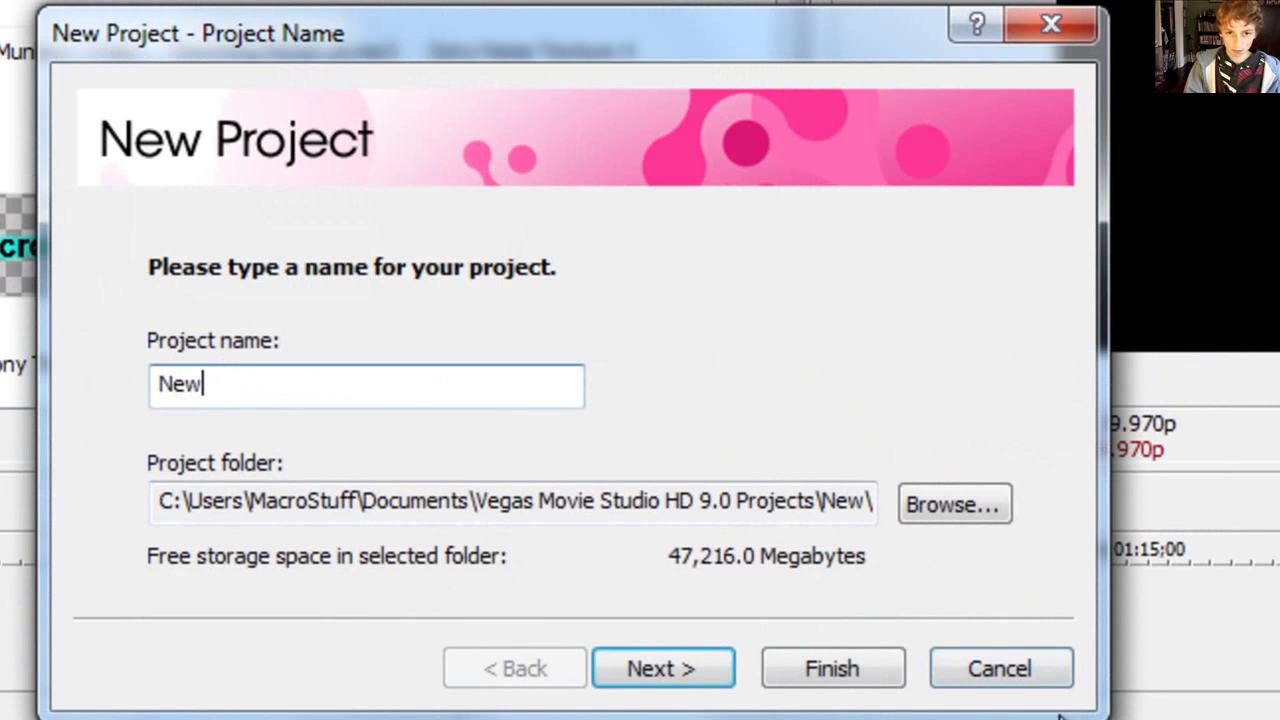
{"action": "key", "text": "BackSpace"}
{"action": "key", "text": "BackSpace"}
{"action": "key", "text": "BackSpace"}
{"action": "key", "text": "BackSpace"}
{"action": "type", "text": "Basa"}
{"action": "key", "text": "BackSpace"}
{"action": "key", "text": "BackSpace"}
{"action": "type", "text": "sic Editing"}
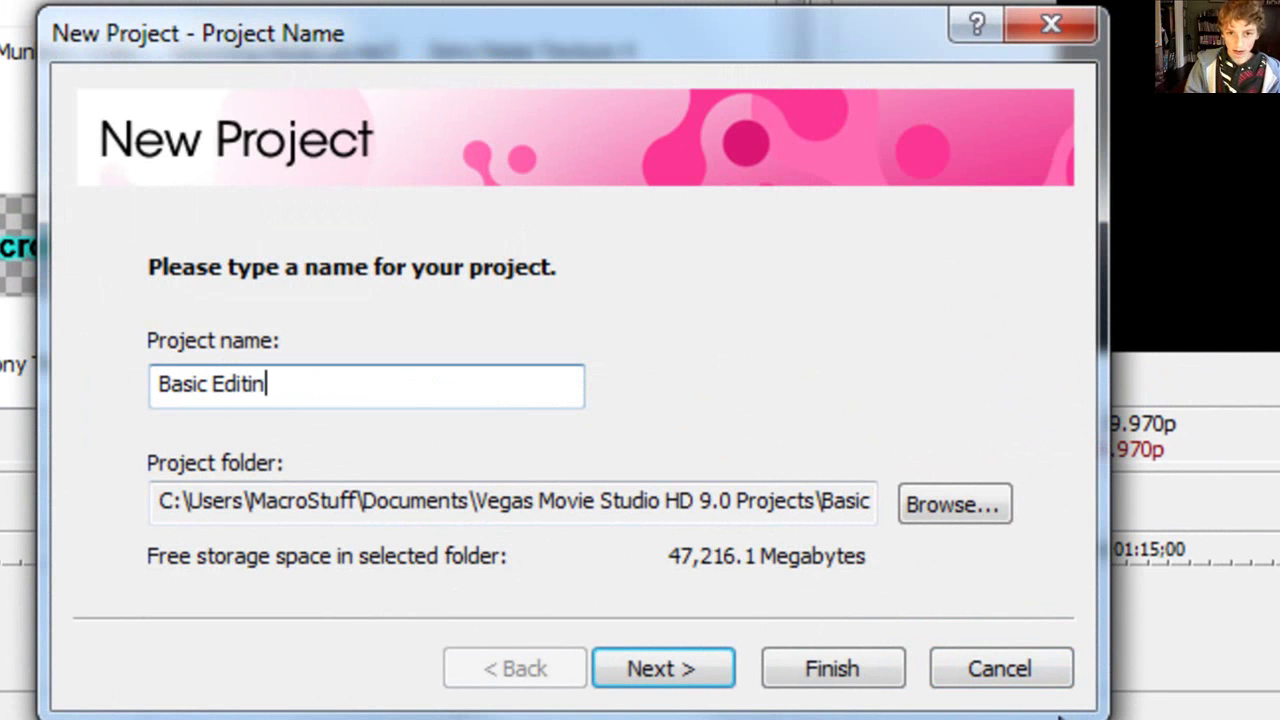
Step: Keep the Americas and Japan (60 Hz / NTSC) region, leave the output type to be chosen later, and finish creating the project
{"action": "left_click", "coordinate": [686, 676]}
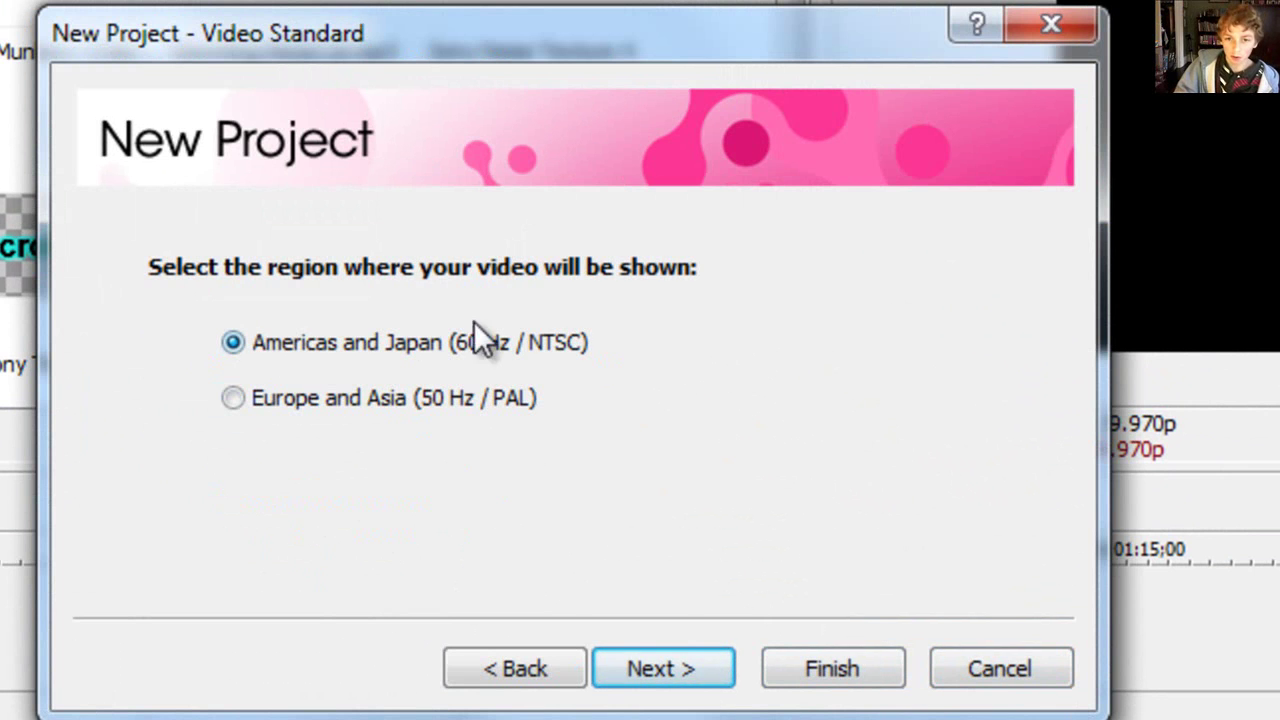
{"action": "left_click", "coordinate": [686, 676]}
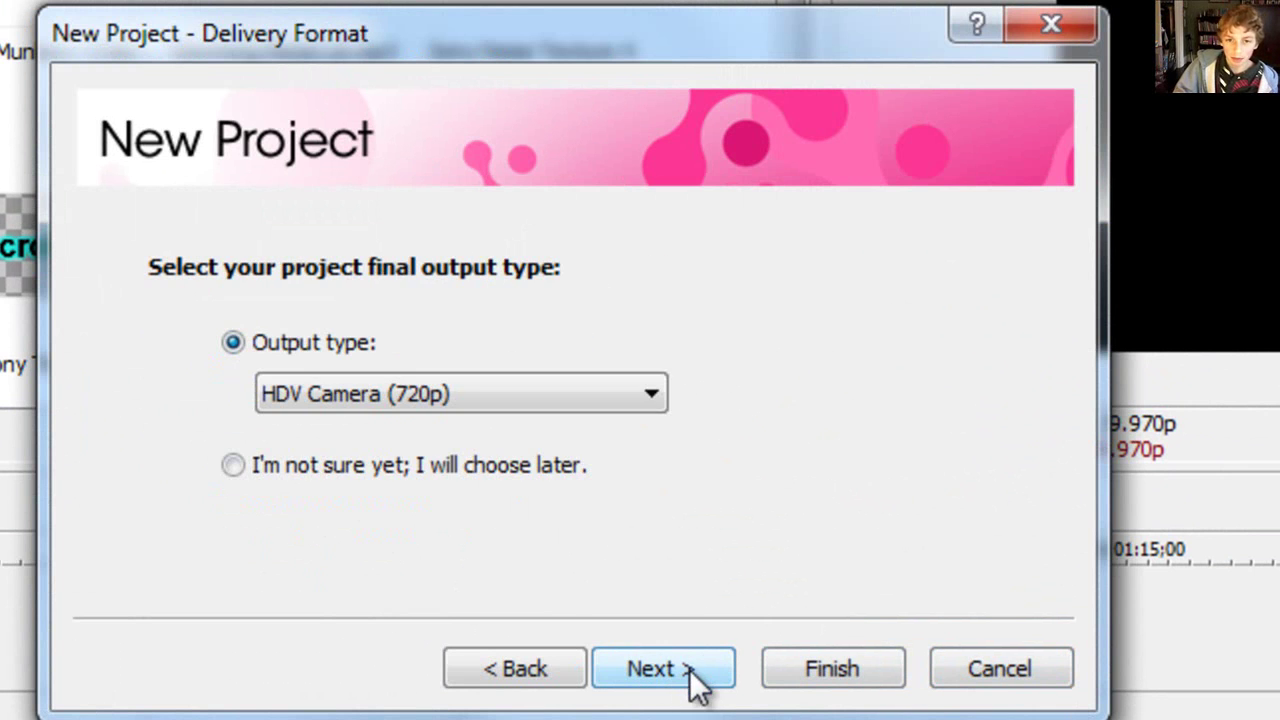
{"action": "left_click", "coordinate": [258, 464]}
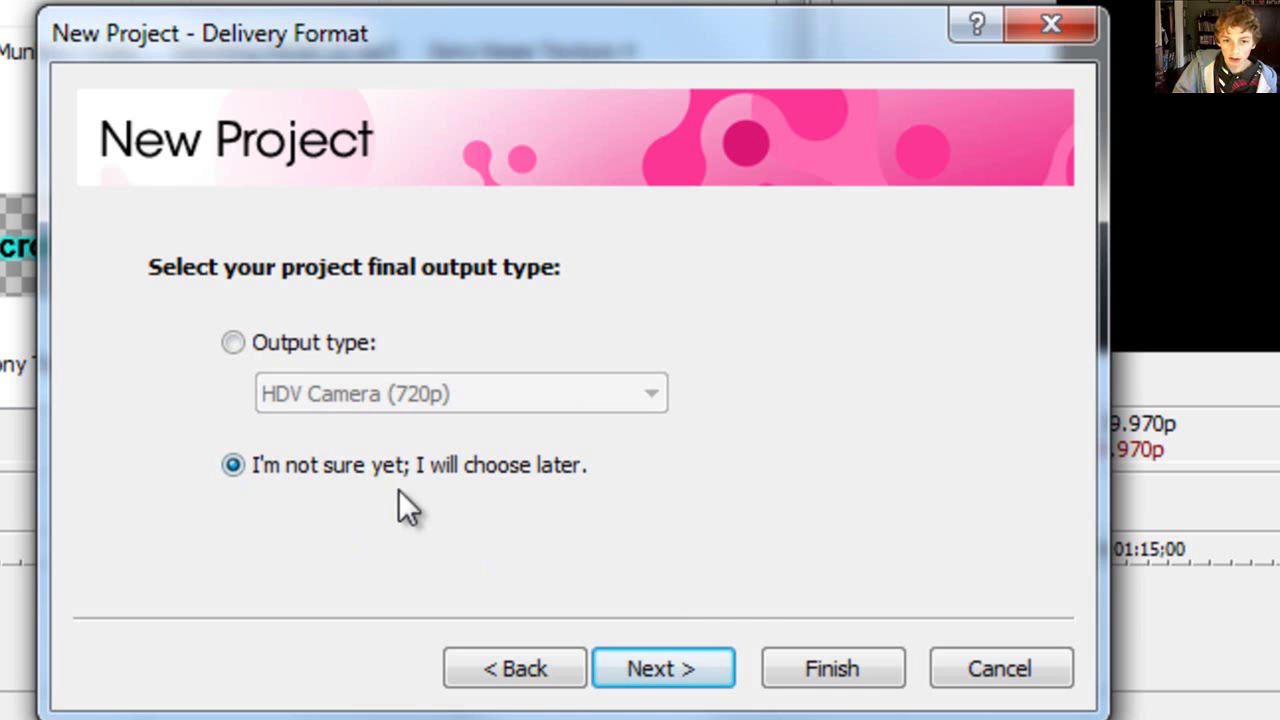
{"action": "left_click", "coordinate": [718, 686]}
{"action": "left_click", "coordinate": [832, 668]}
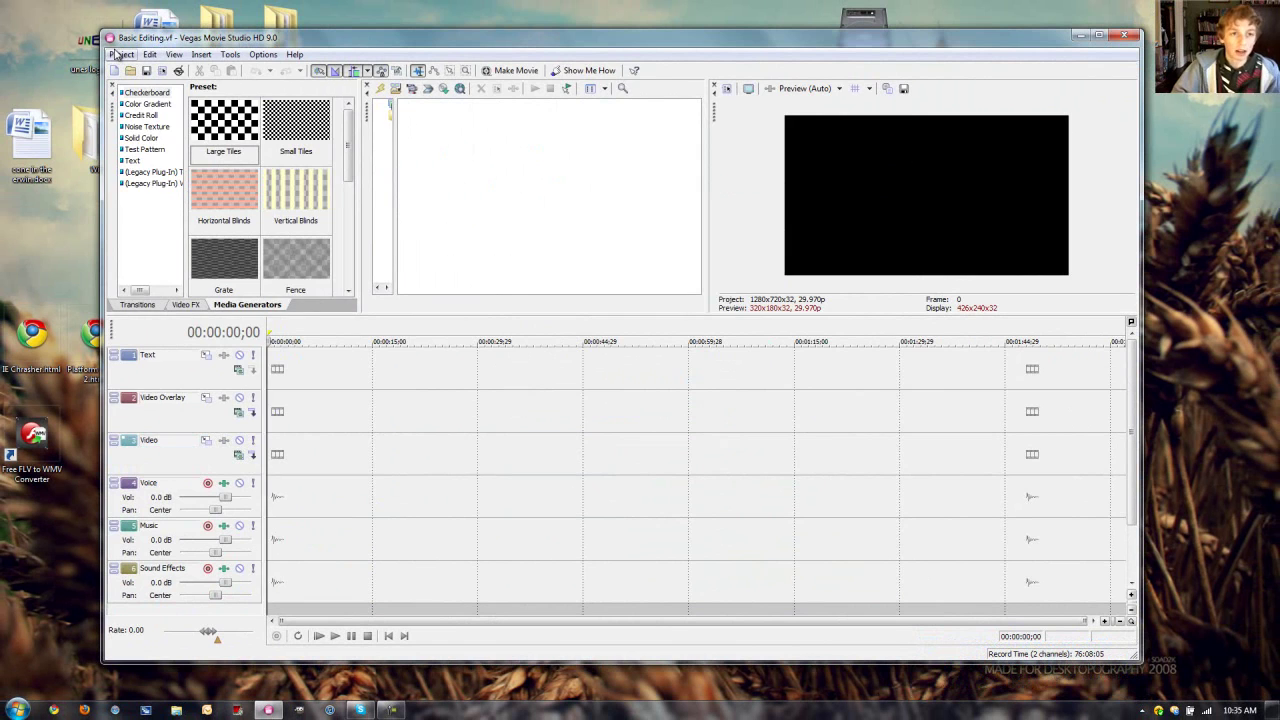
Step: Import IMGP3997.AVI from the Merry Christmas! folder and place it at the start of the Video Overlay track
{"action": "left_click", "coordinate": [120, 54]}
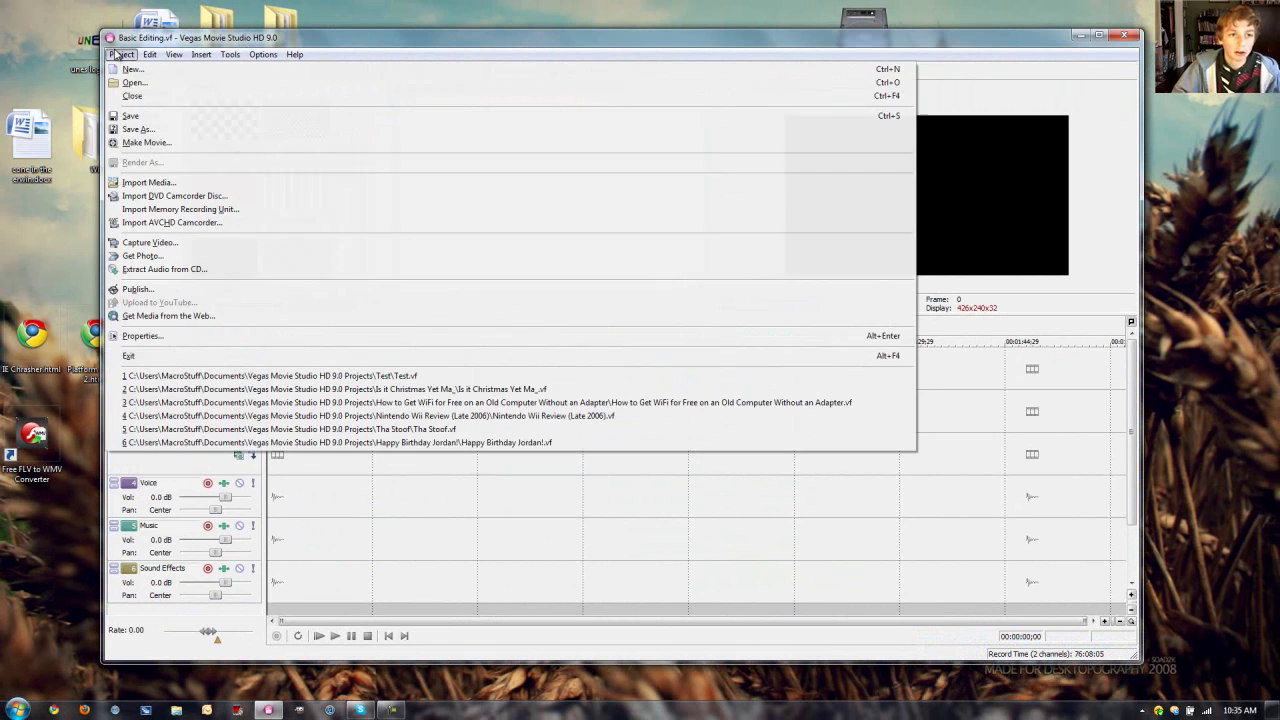
{"action": "left_click", "coordinate": [157, 182]}
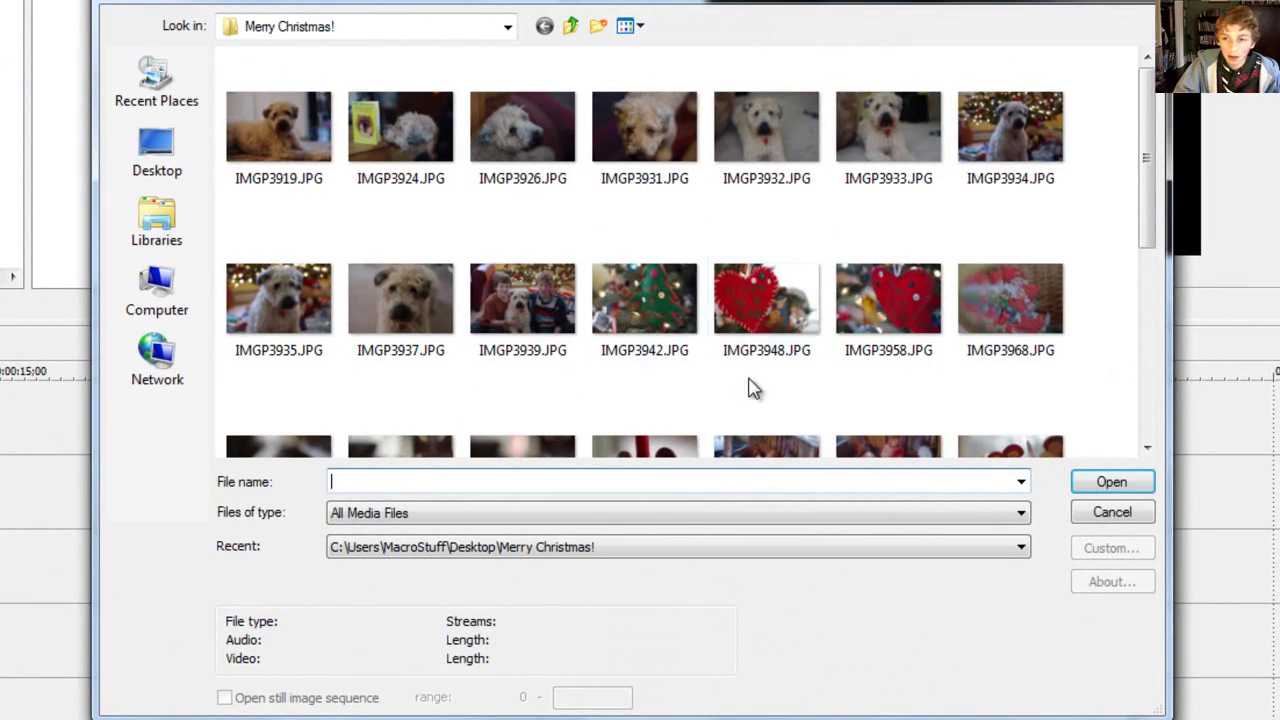
{"action": "left_click_drag", "start_coordinate": [1151, 194], "coordinate": [1077, 399]}
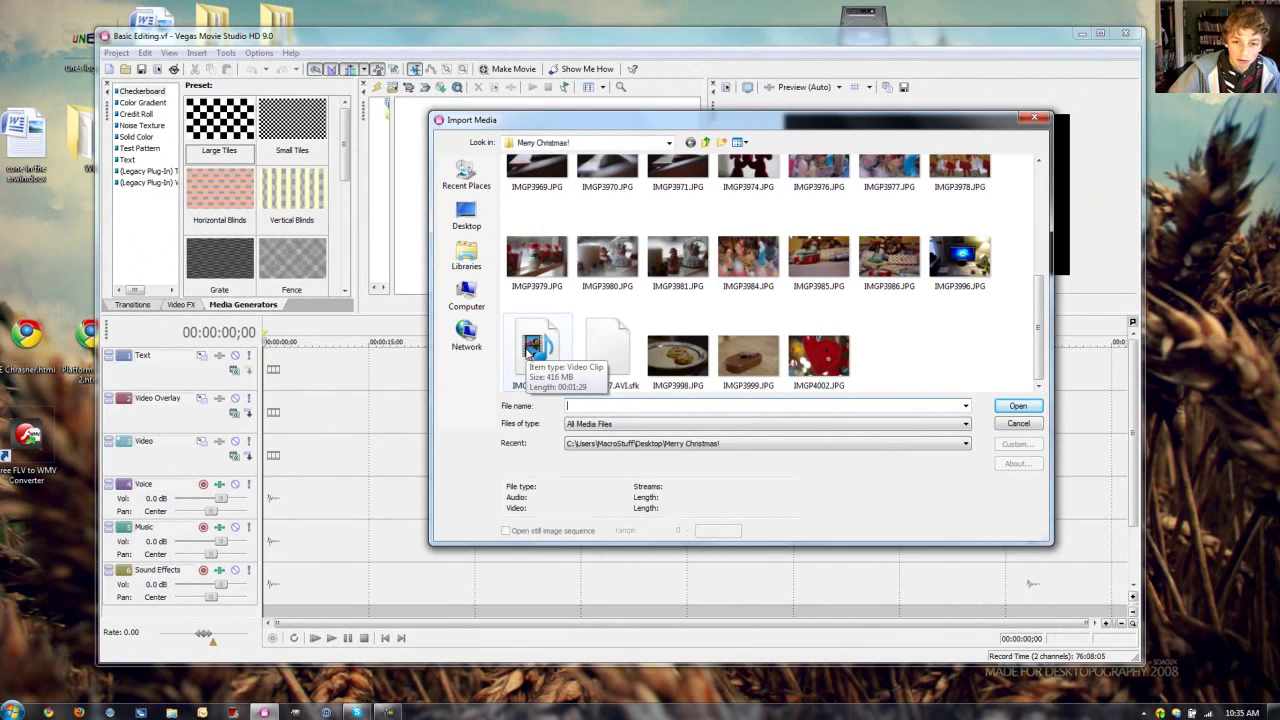
{"action": "double_click", "coordinate": [348, 372]}
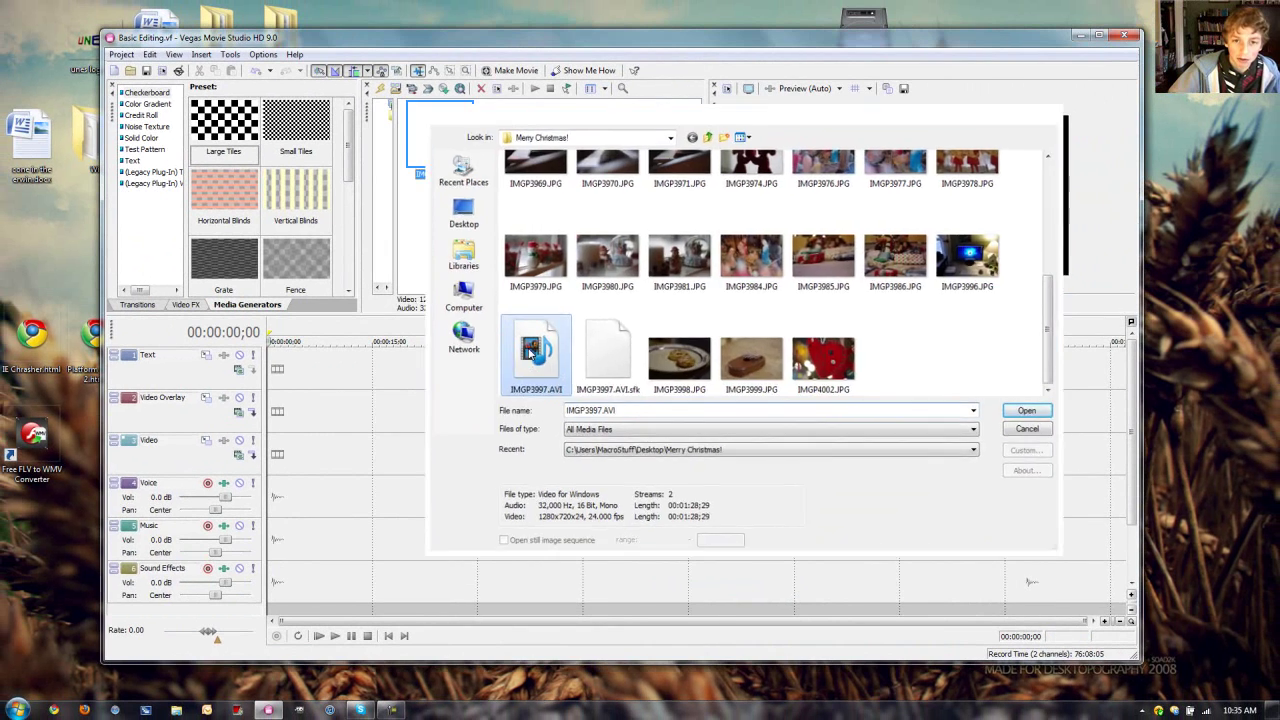
{"action": "left_click_drag", "start_coordinate": [442, 145], "coordinate": [258, 415]}
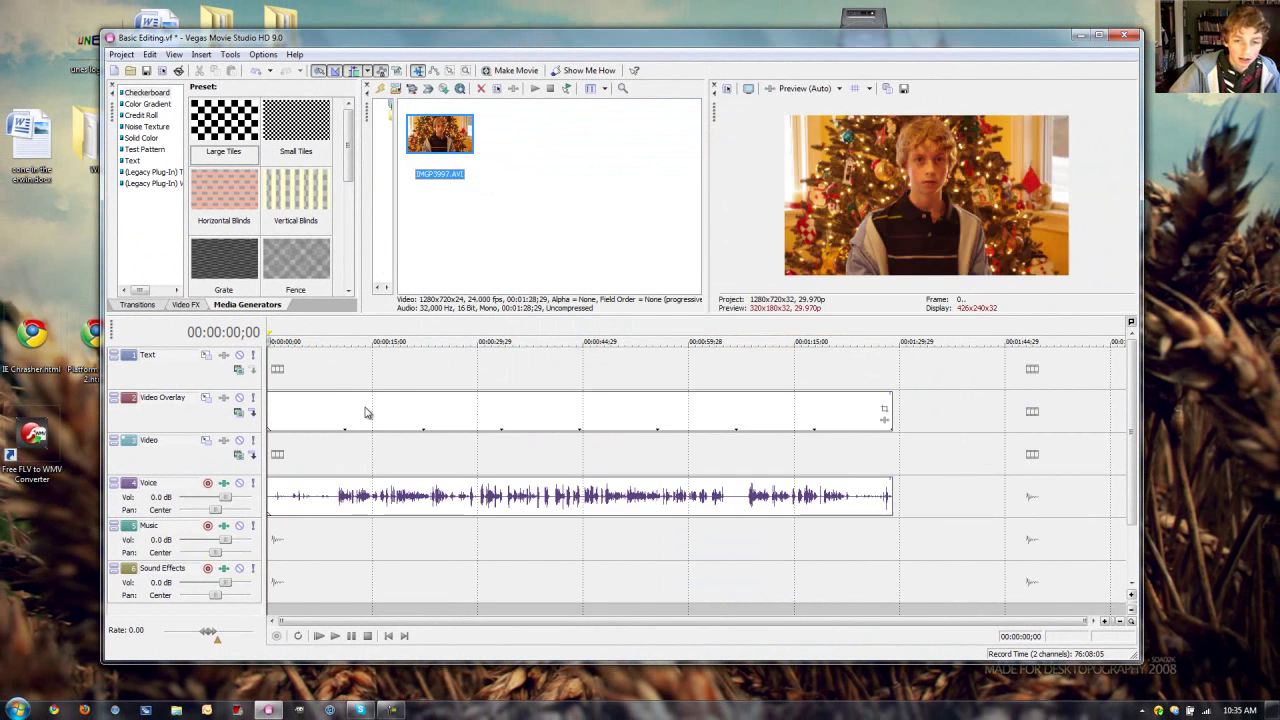
Step: Play and scrub through the clip's opening, and set the playhead at 00:00:09;29 where the speech begins
{"action": "left_click", "coordinate": [347, 637]}
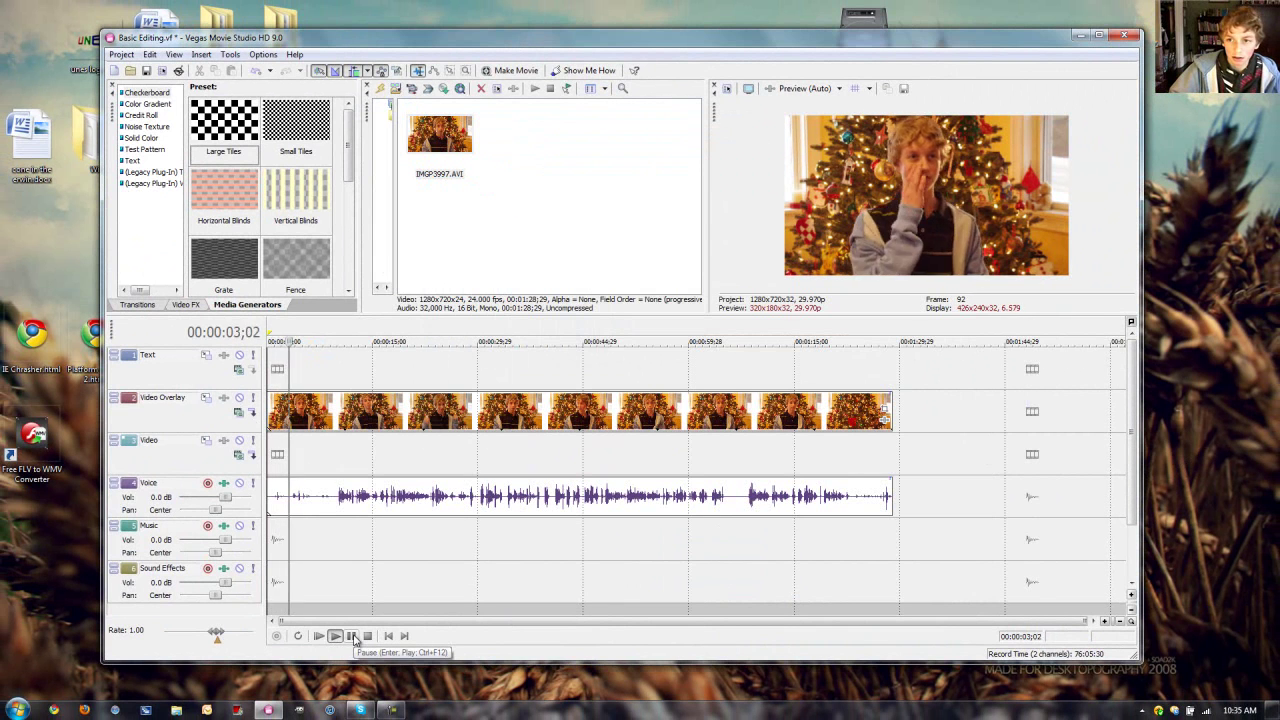
{"action": "left_click", "coordinate": [352, 637]}
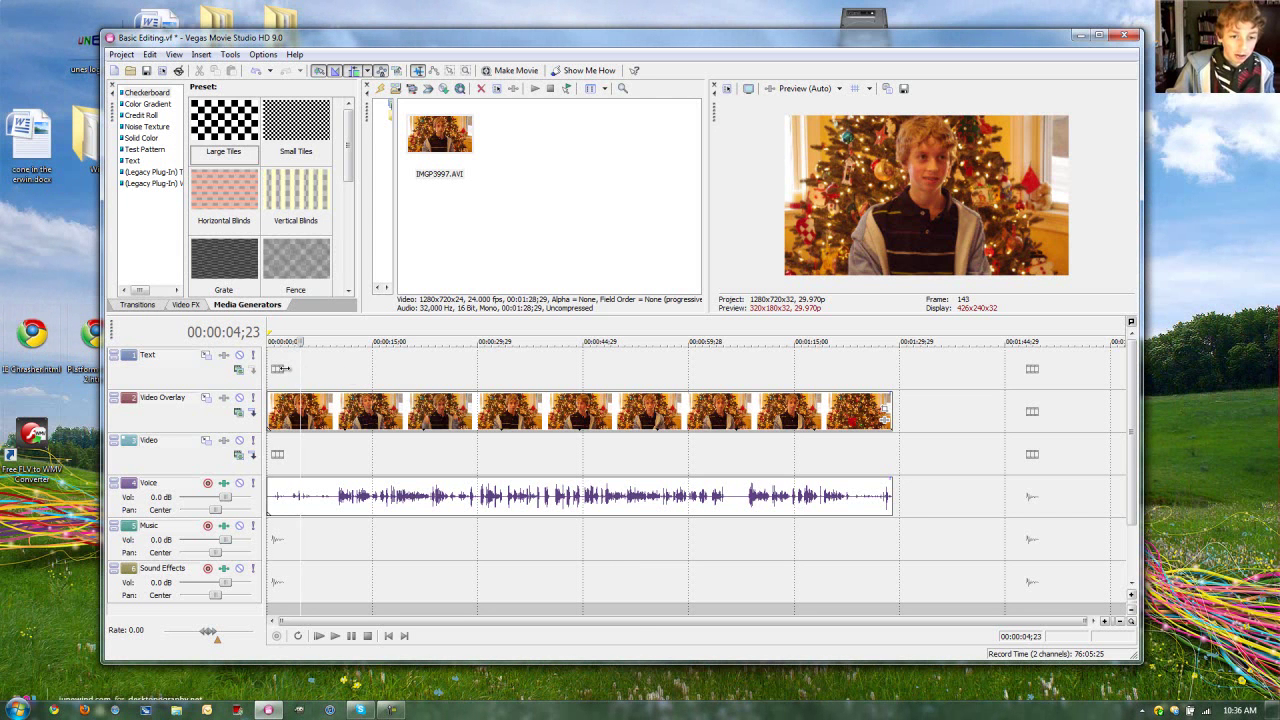
{"action": "left_click", "coordinate": [268, 514]}
{"action": "left_click_drag", "start_coordinate": [268, 514], "coordinate": [409, 514]}
{"action": "left_click", "coordinate": [270, 565]}
{"action": "mouse_move", "coordinate": [270, 565]}
{"action": "left_mouse_down"}
{"action": "mouse_move", "coordinate": [386, 572]}
{"action": "mouse_move", "coordinate": [296, 575]}
{"action": "mouse_move", "coordinate": [308, 579]}
{"action": "mouse_move", "coordinate": [269, 590]}
{"action": "left_mouse_up"}
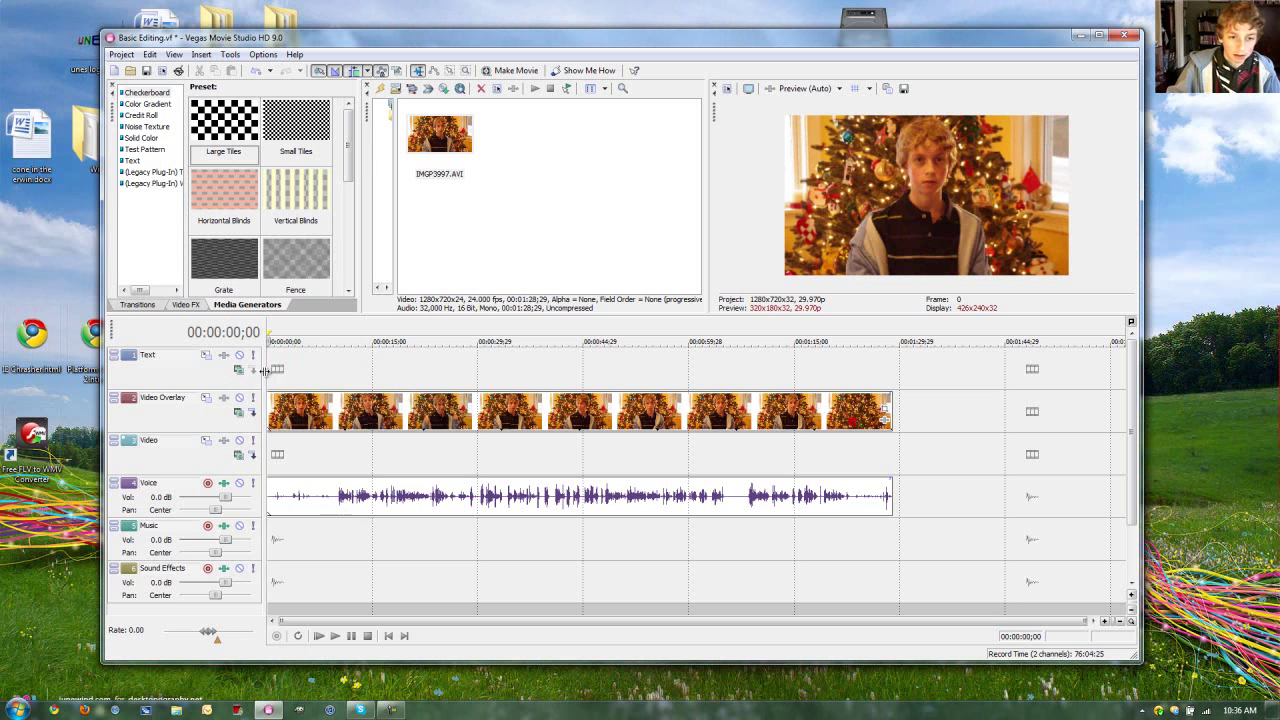
{"action": "left_click_drag", "start_coordinate": [265, 370], "coordinate": [331, 395]}
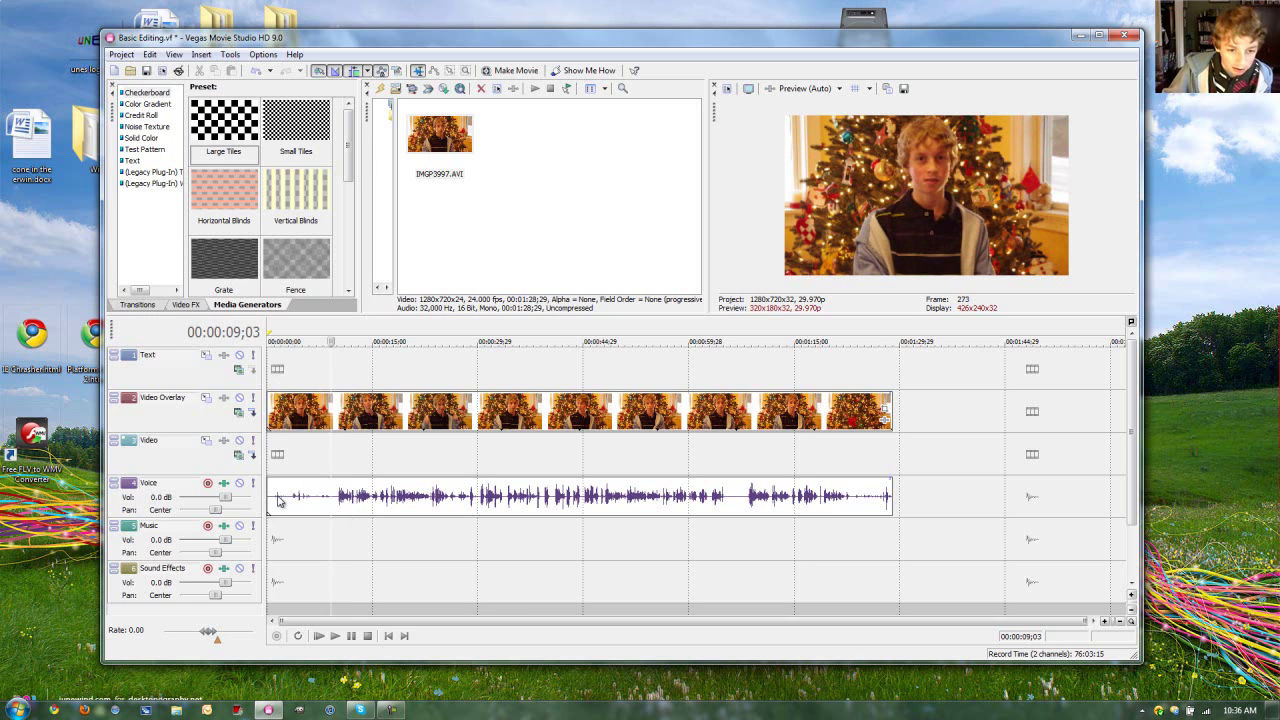
{"action": "left_click", "coordinate": [336, 500]}
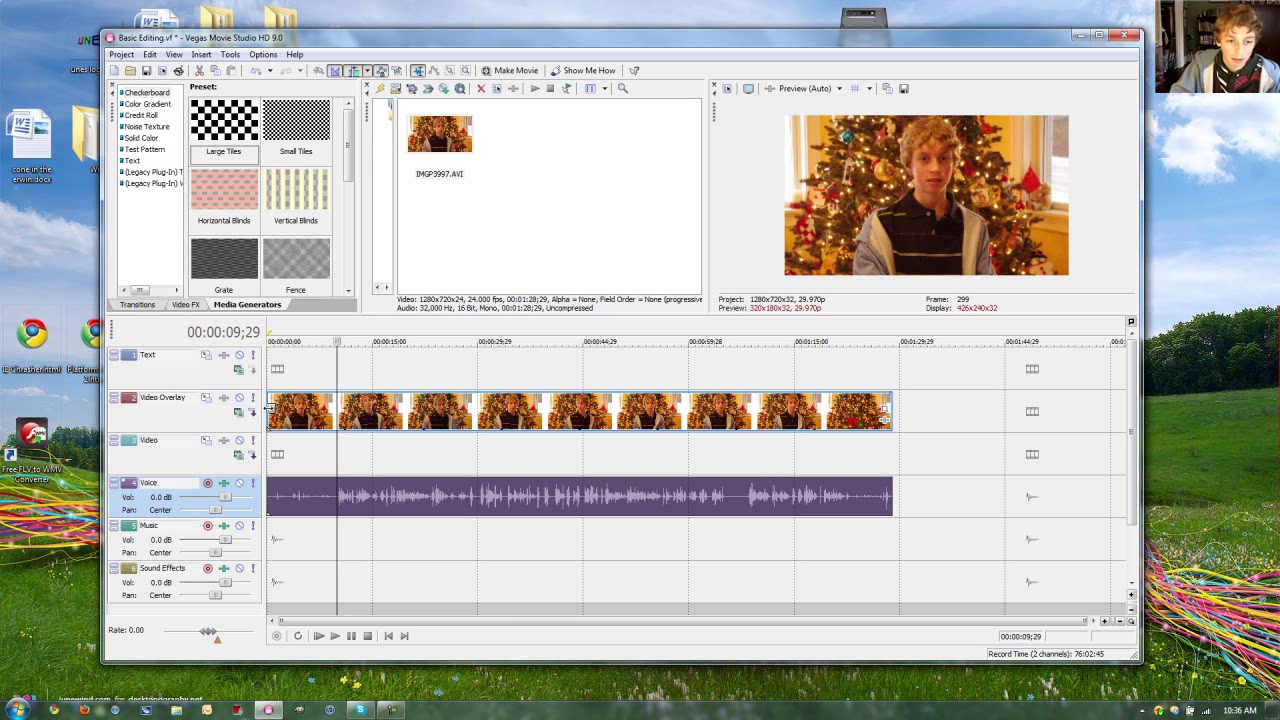
Step: Try trimming the clip's start edge to the playhead, first with snapping off and again with snapping on
{"action": "left_click_drag", "start_coordinate": [269, 408], "coordinate": [340, 433]}
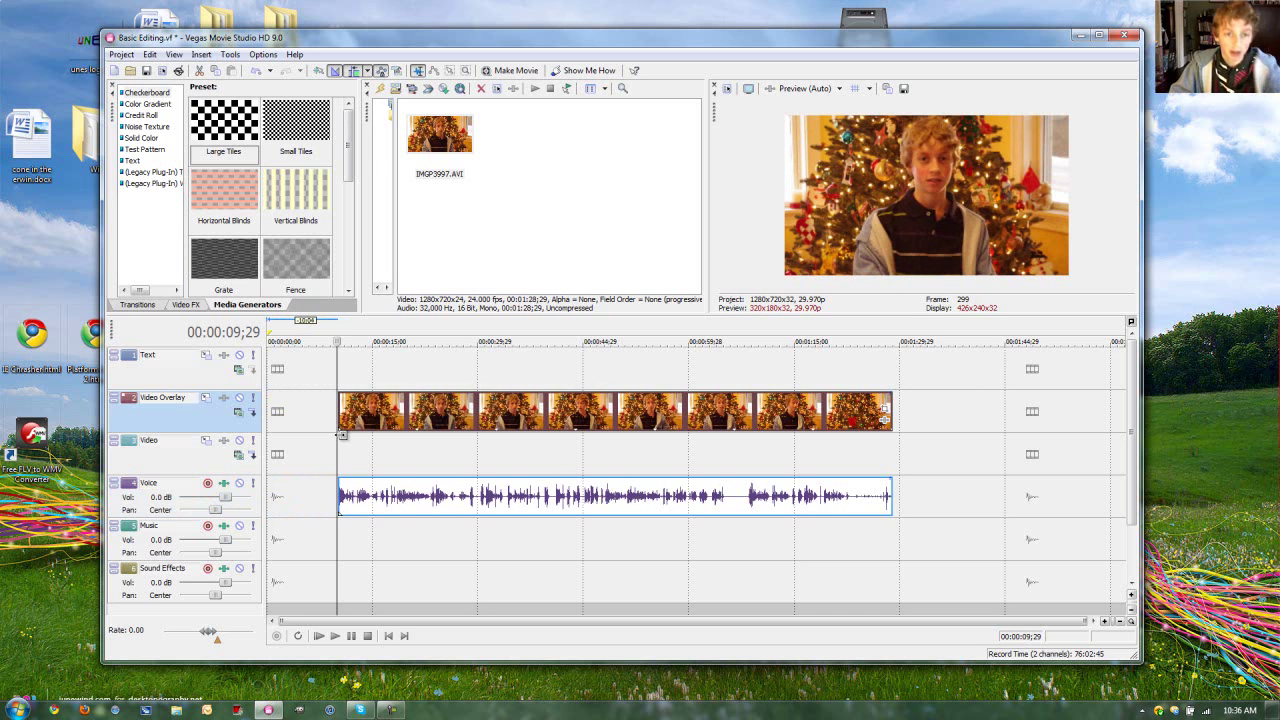
{"action": "left_click_drag", "start_coordinate": [341, 434], "coordinate": [333, 433]}
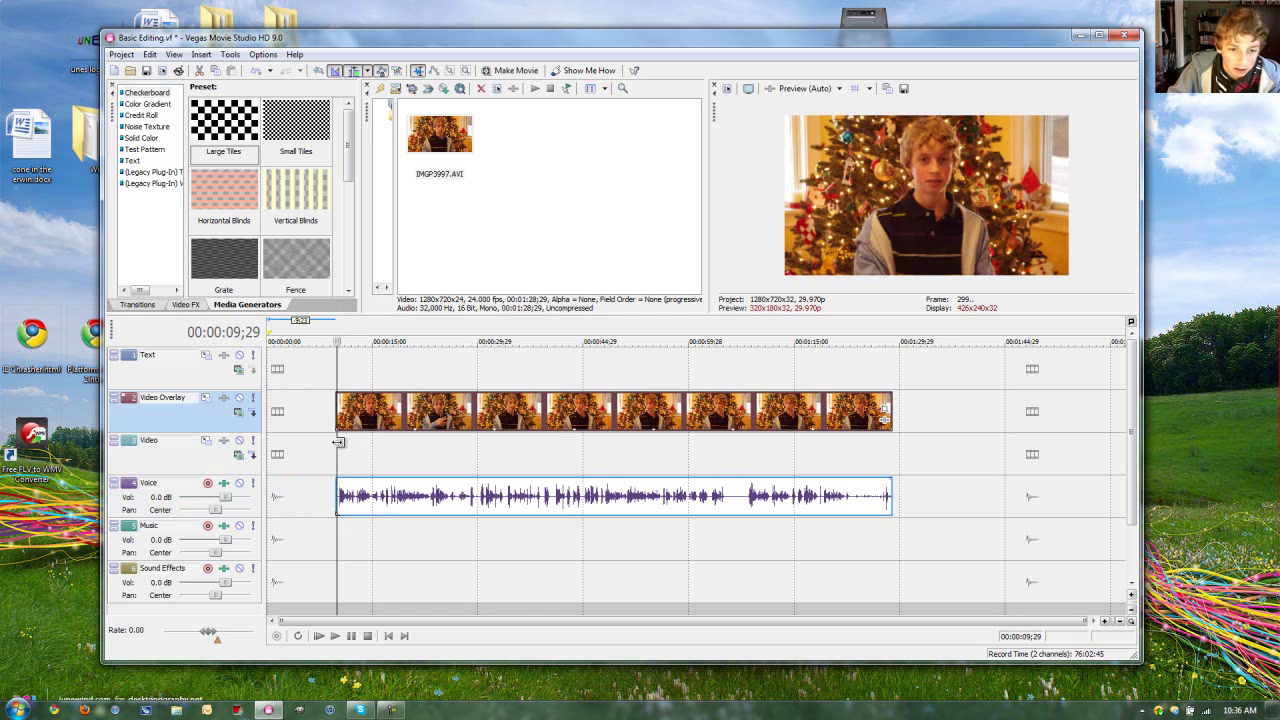
{"action": "left_click_drag", "start_coordinate": [196, 428], "coordinate": [196, 428]}
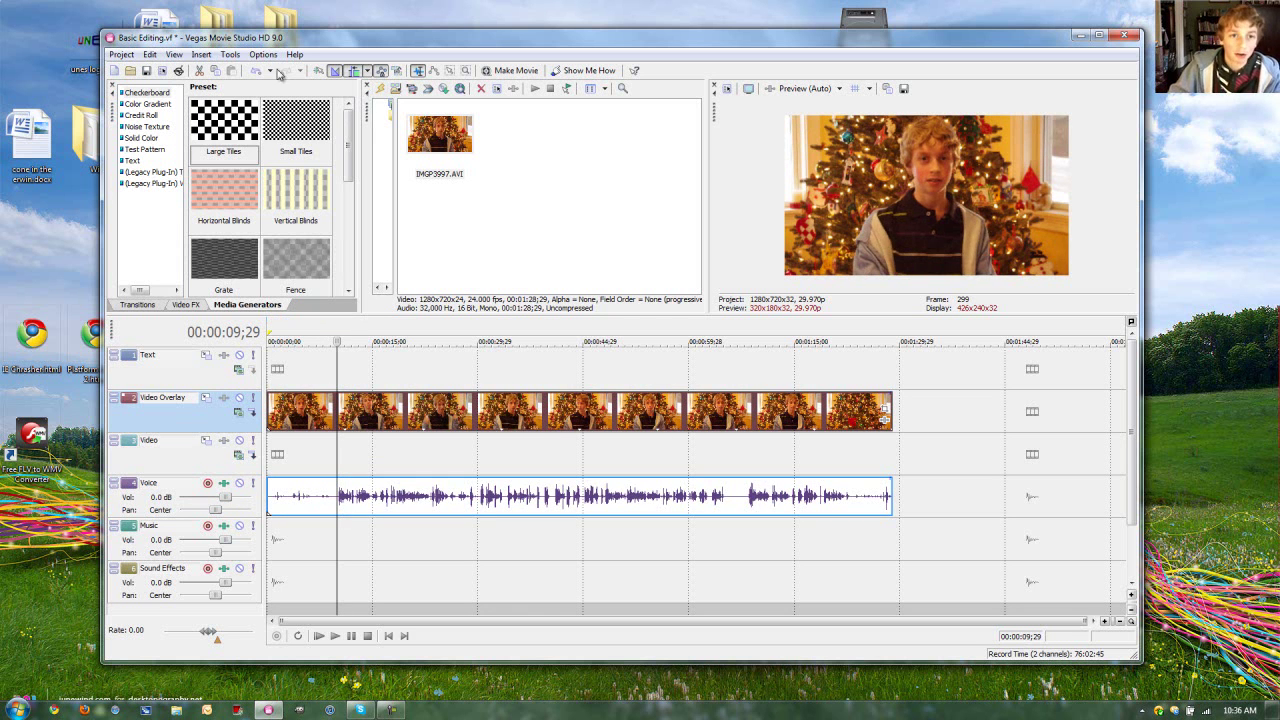
{"action": "left_click", "coordinate": [319, 71]}
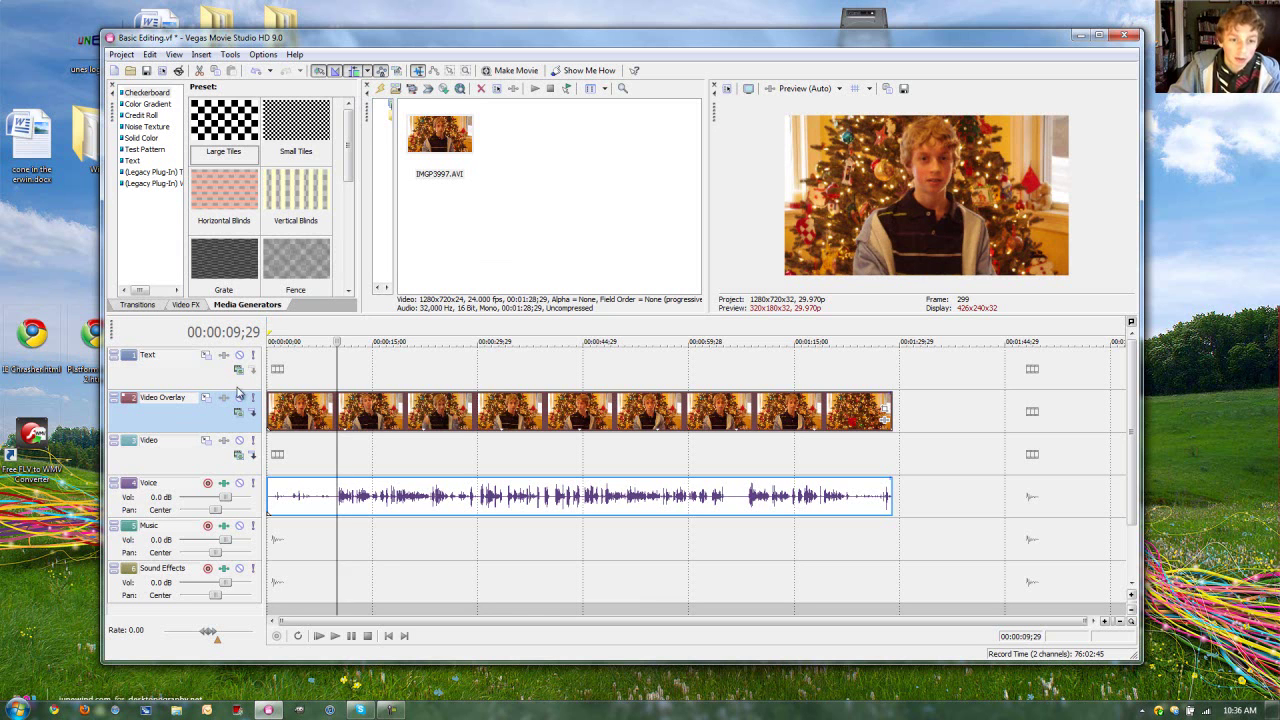
{"action": "mouse_move", "coordinate": [268, 412]}
{"action": "left_mouse_down"}
{"action": "mouse_move", "coordinate": [341, 419]}
{"action": "mouse_move", "coordinate": [255, 427]}
{"action": "left_mouse_up"}
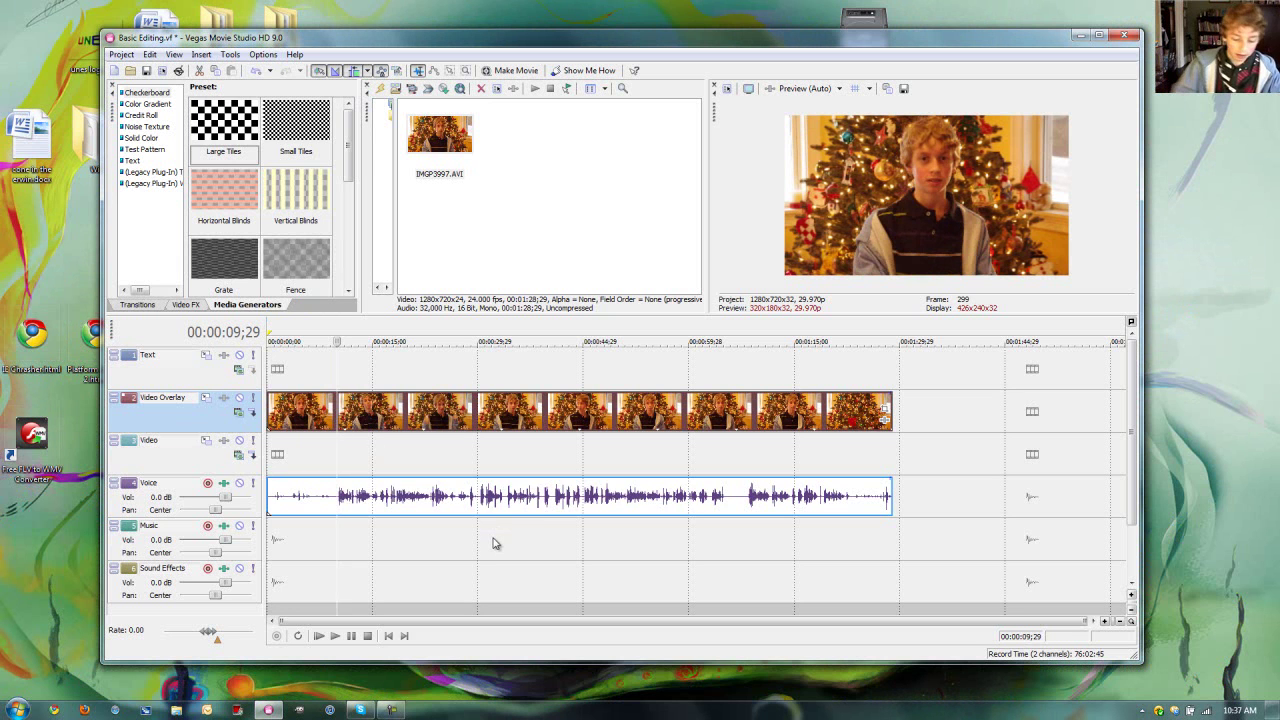
Step: Split the clip at 00:00:09;29 and delete the opening segment before the speech
{"action": "key", "text": "s"}
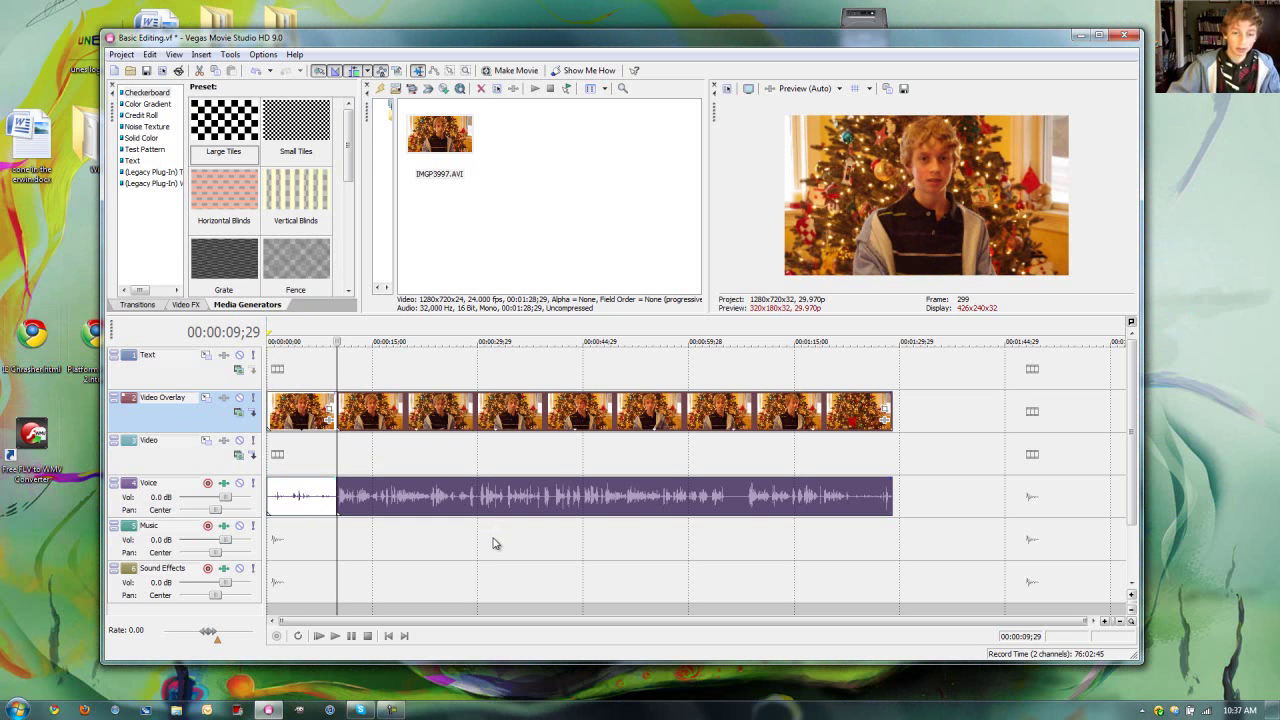
{"action": "left_click", "coordinate": [297, 403]}
{"action": "left_click", "coordinate": [413, 420]}
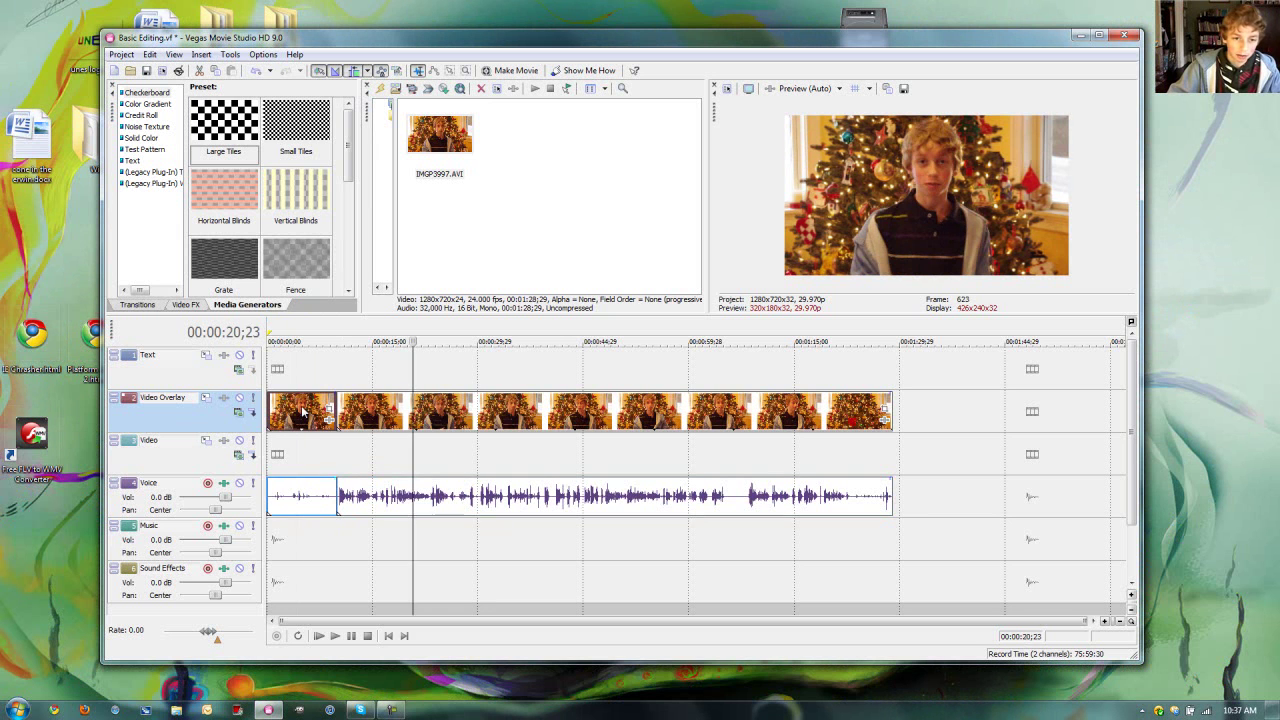
{"action": "key", "text": "space"}
{"action": "right_click", "coordinate": [316, 418]}
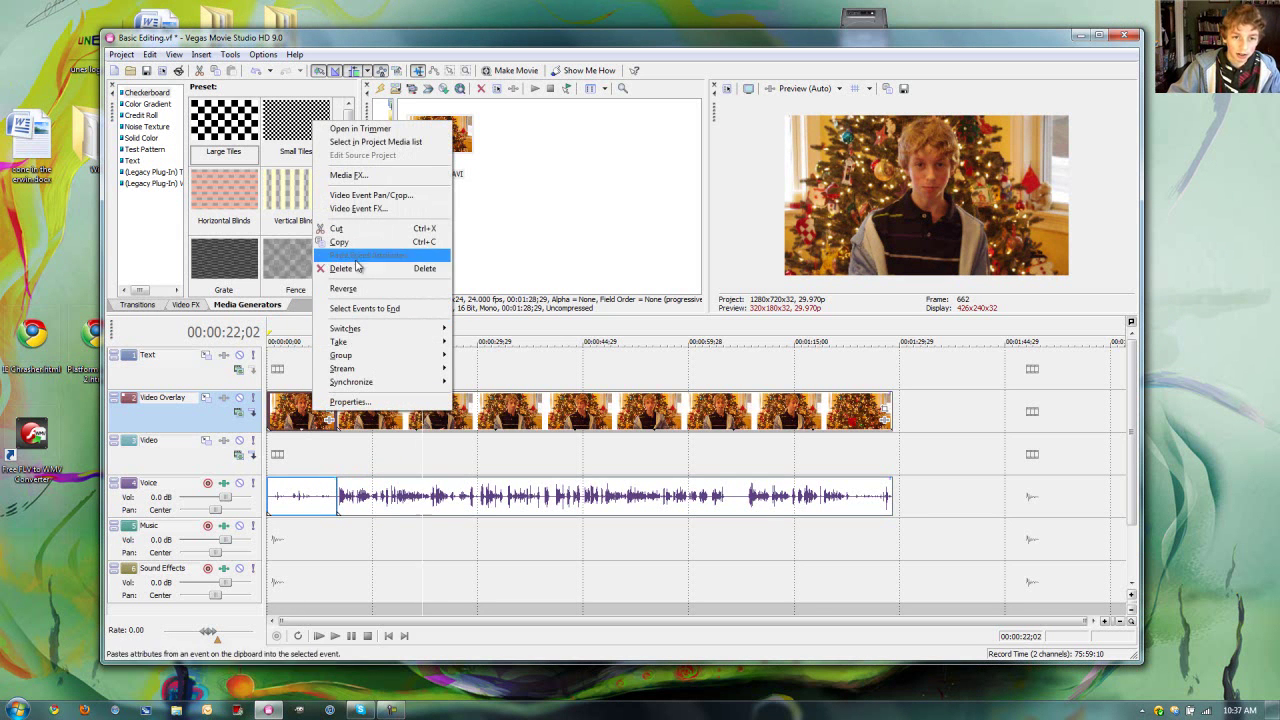
{"action": "left_click", "coordinate": [358, 272]}
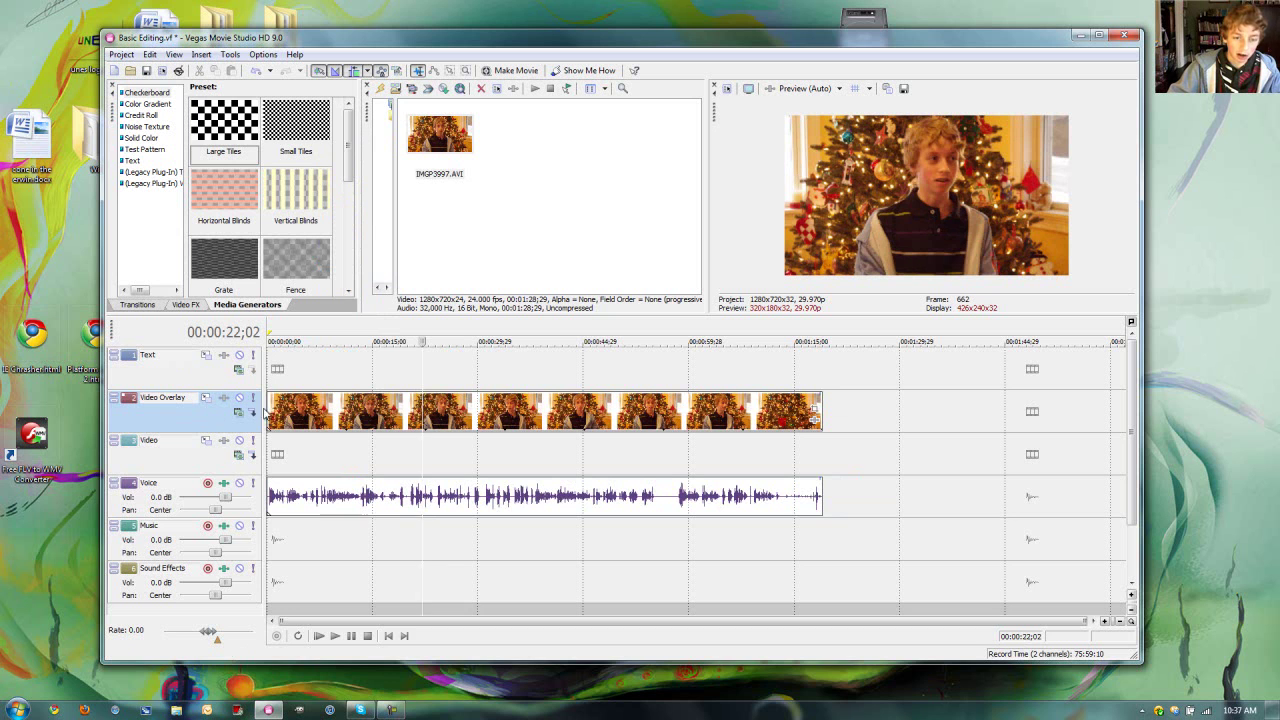
Step: Play the shortened clip briefly from the start of the timeline to check the cut
{"action": "key", "text": "ctrl+Home"}
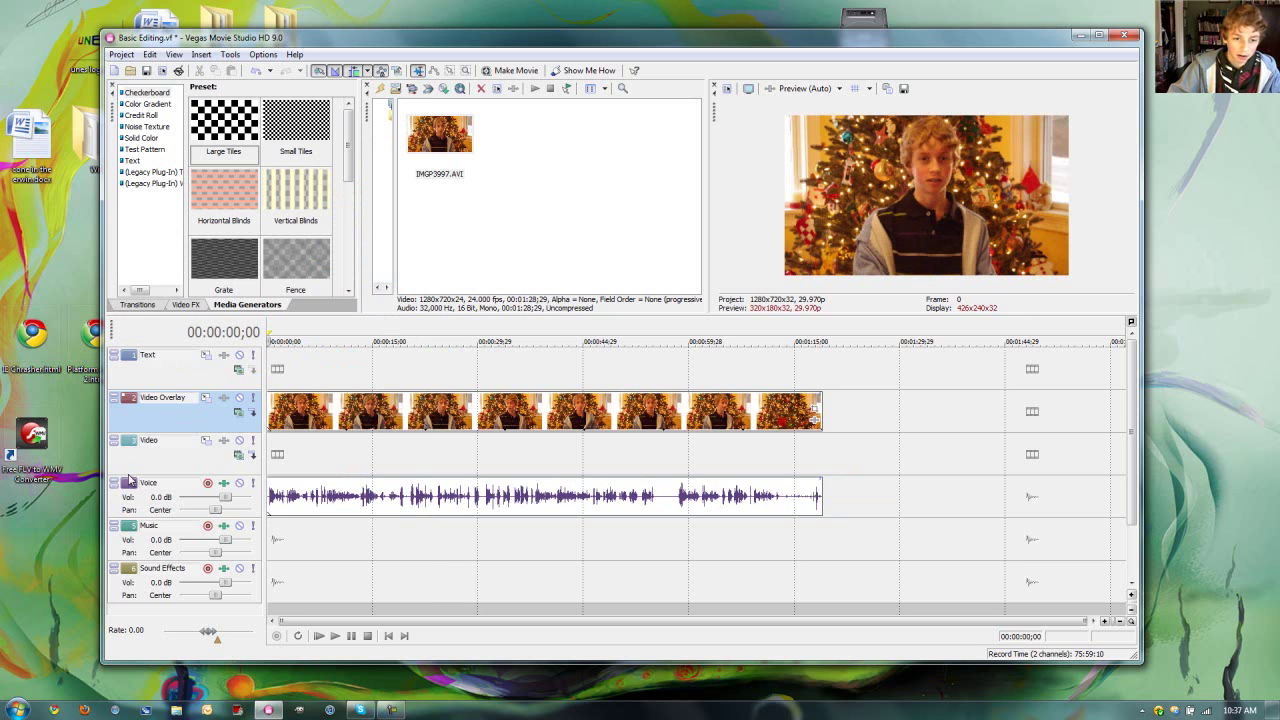
{"action": "left_click", "coordinate": [319, 636]}
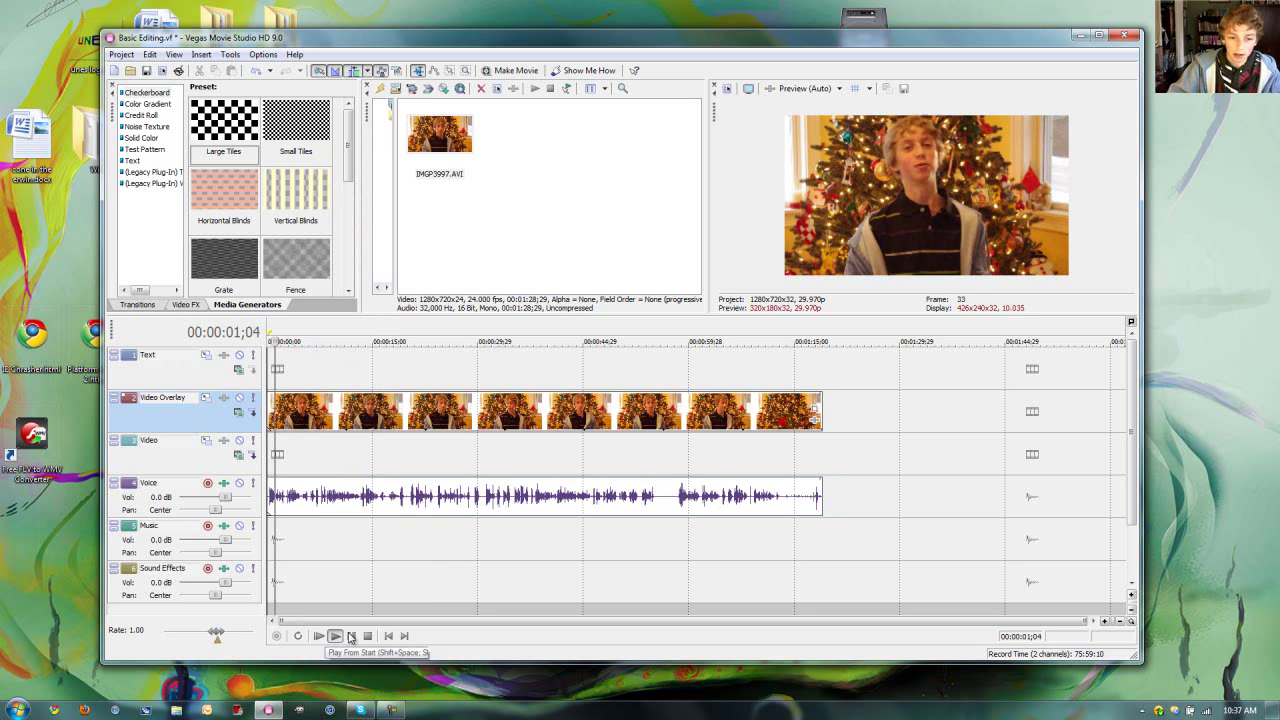
{"action": "left_click", "coordinate": [351, 636]}
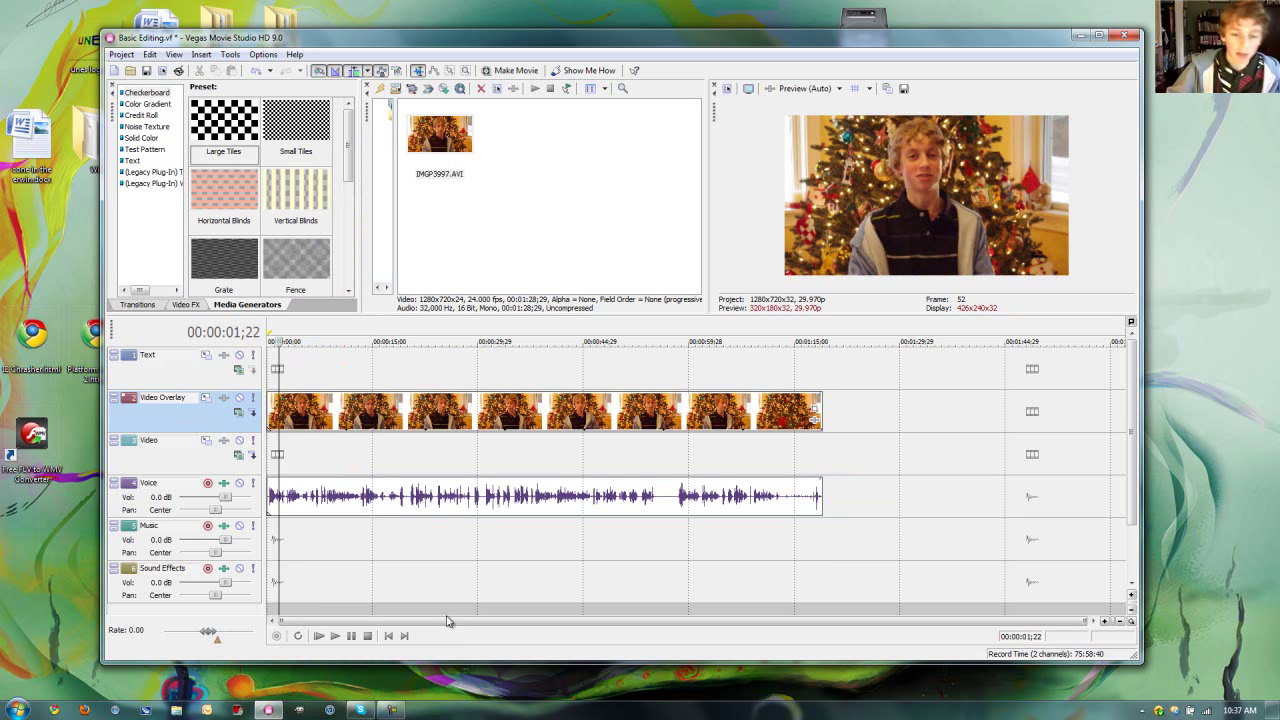
Step: Return the playhead to the timeline's start, look through the Dissolve transition presets, and show the media generators again
{"action": "left_click", "coordinate": [388, 636]}
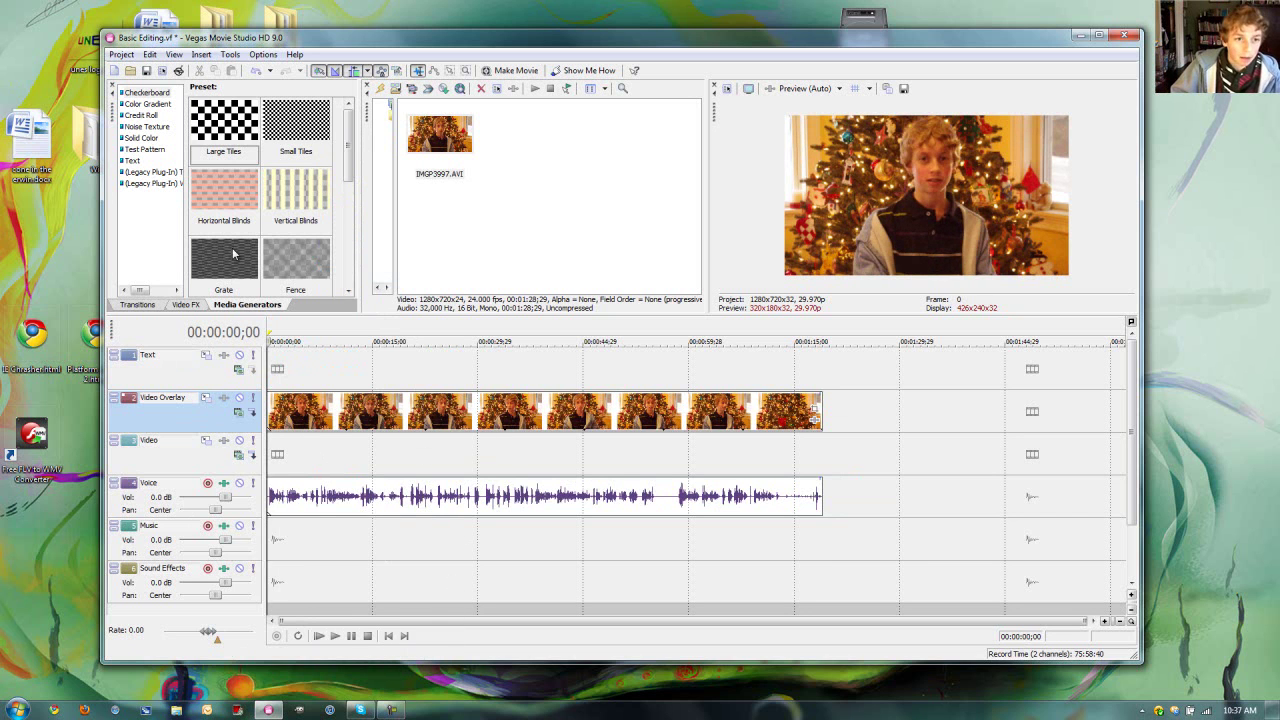
{"action": "left_click", "coordinate": [143, 304]}
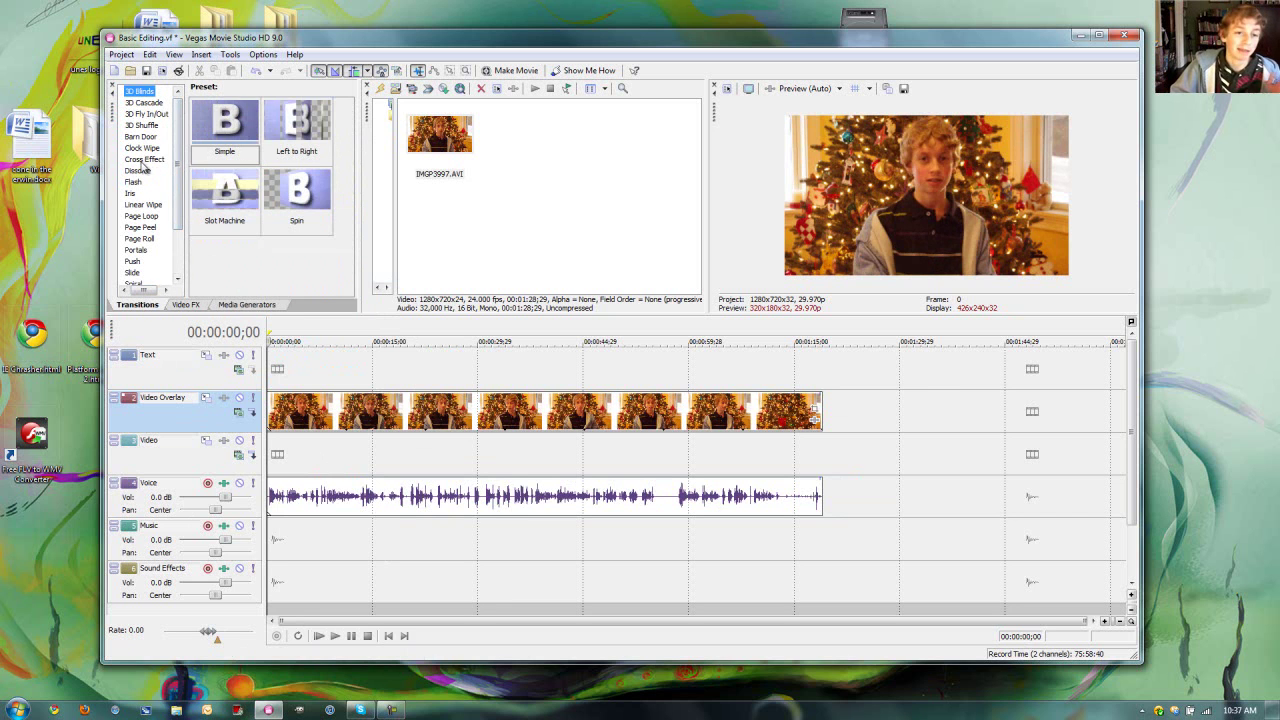
{"action": "left_click", "coordinate": [142, 171]}
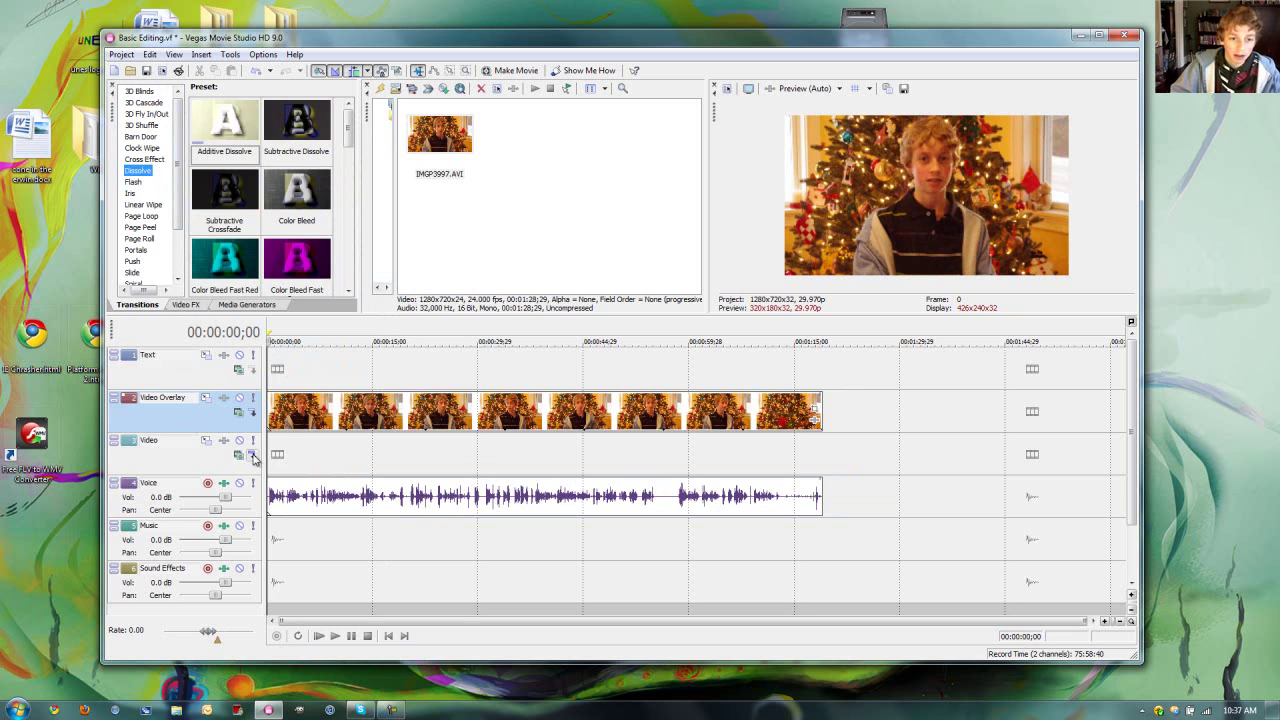
{"action": "left_click", "coordinate": [247, 304]}
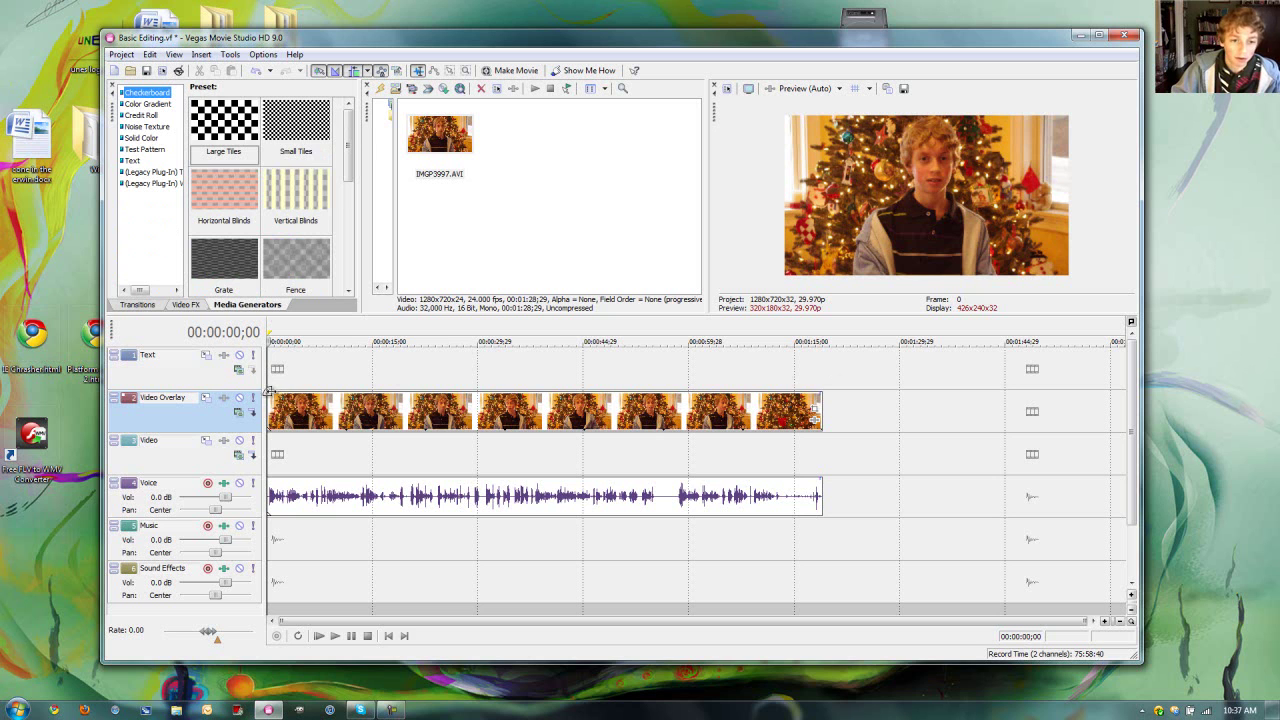
Step: Add a short fade-in to the start of the clip on the Video Overlay track and play it to check
{"action": "left_click_drag", "start_coordinate": [265, 393], "coordinate": [274, 408]}
{"action": "left_click", "coordinate": [317, 636]}
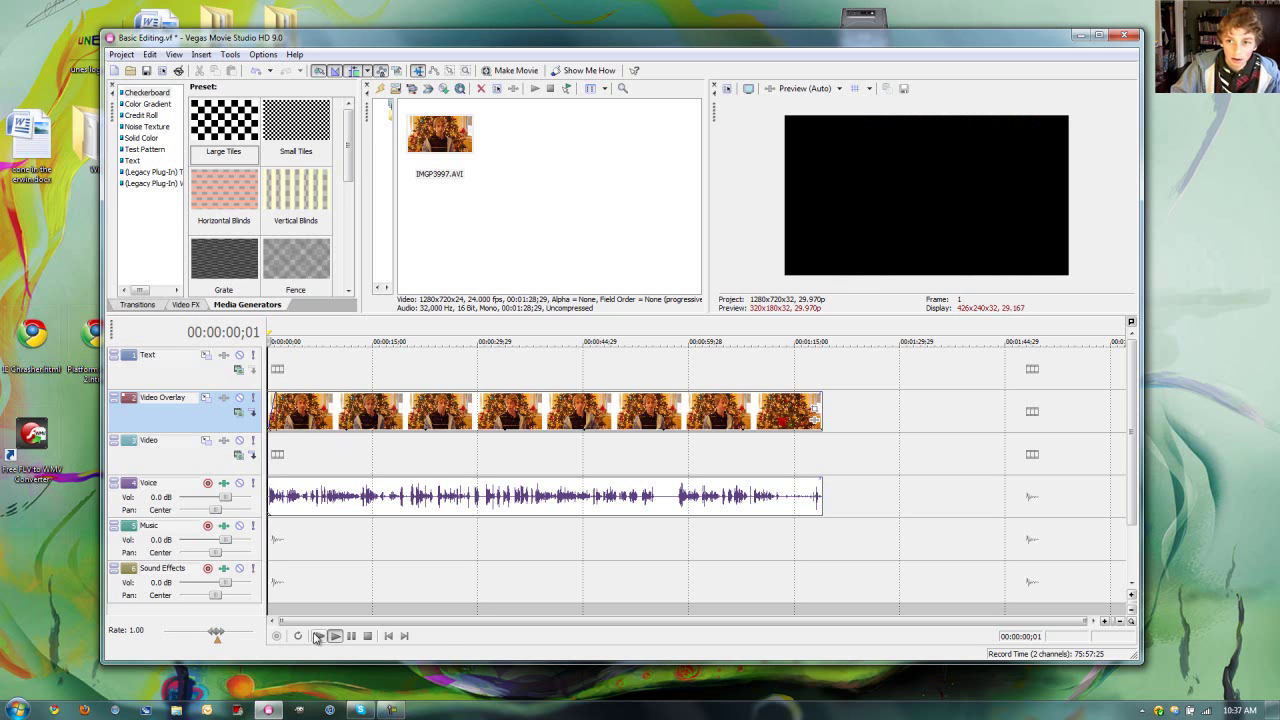
{"action": "left_click", "coordinate": [355, 640]}
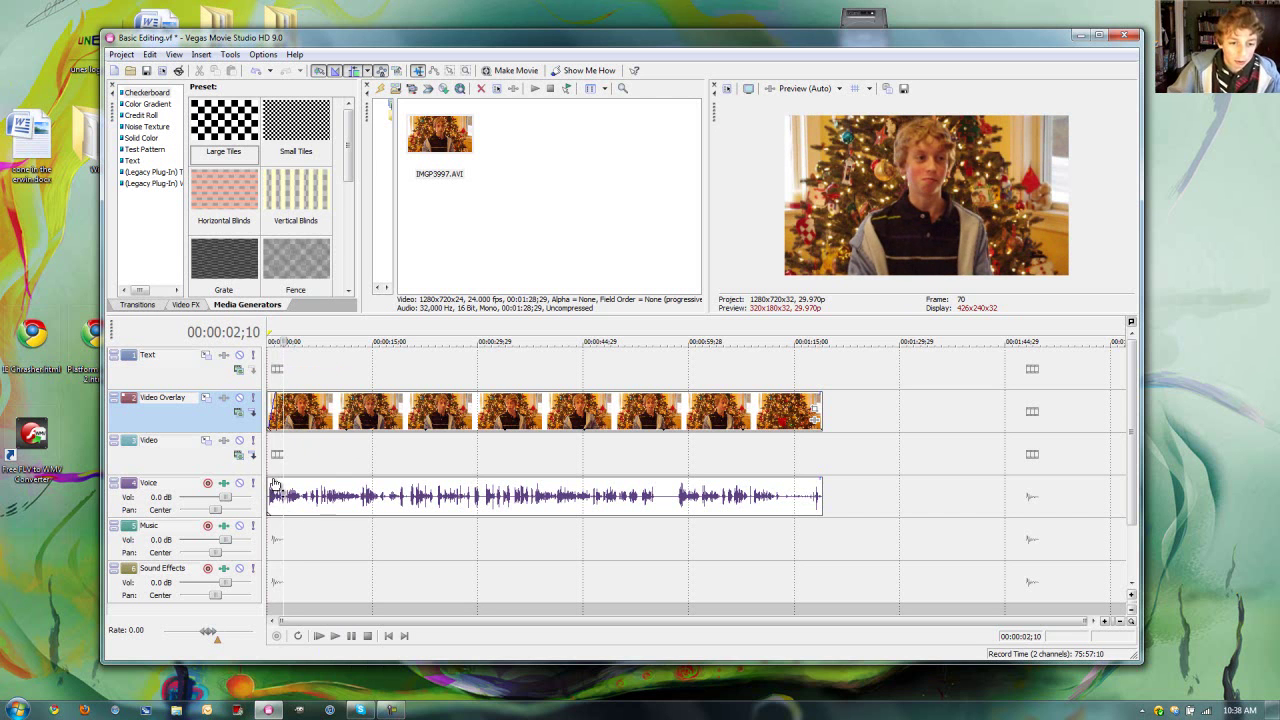
Step: Try a fade-in at the start of the audio on the Voice track, play it back, and remove the fade
{"action": "mouse_move", "coordinate": [266, 476]}
{"action": "left_mouse_down"}
{"action": "mouse_move", "coordinate": [401, 493]}
{"action": "mouse_move", "coordinate": [822, 494]}
{"action": "mouse_move", "coordinate": [285, 492]}
{"action": "left_mouse_up"}
{"action": "left_click", "coordinate": [319, 636]}
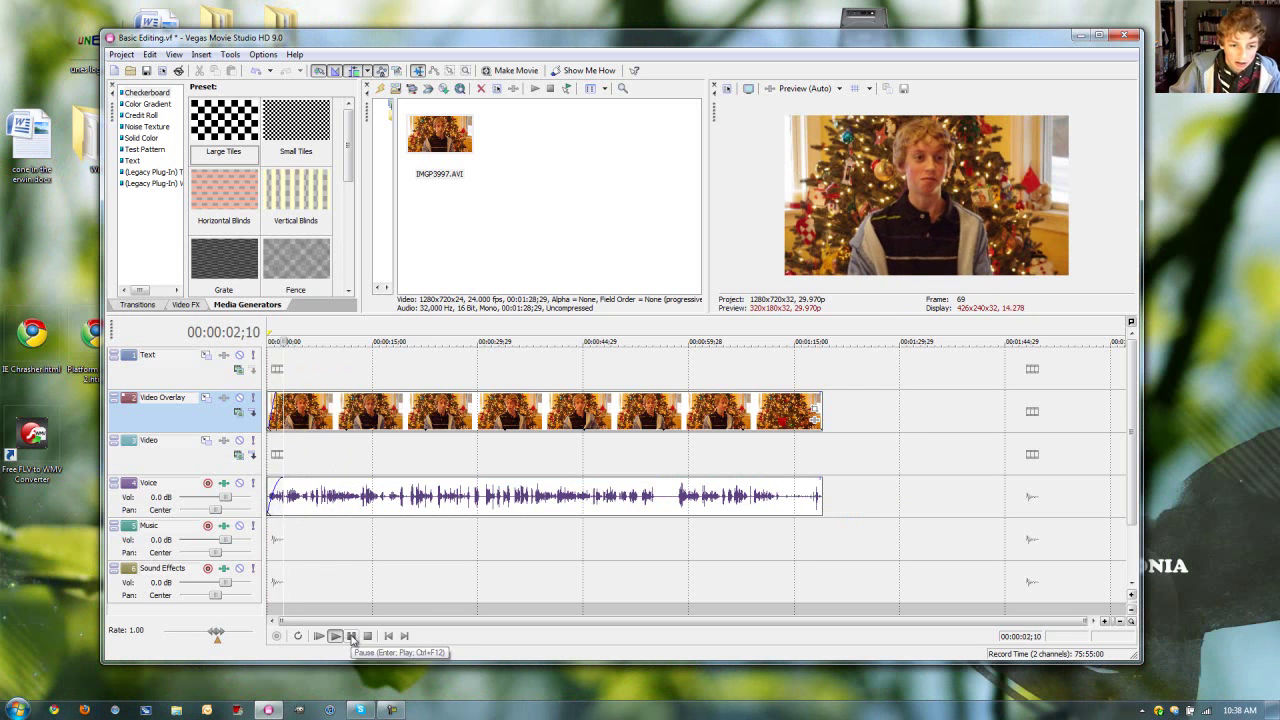
{"action": "left_click", "coordinate": [352, 637]}
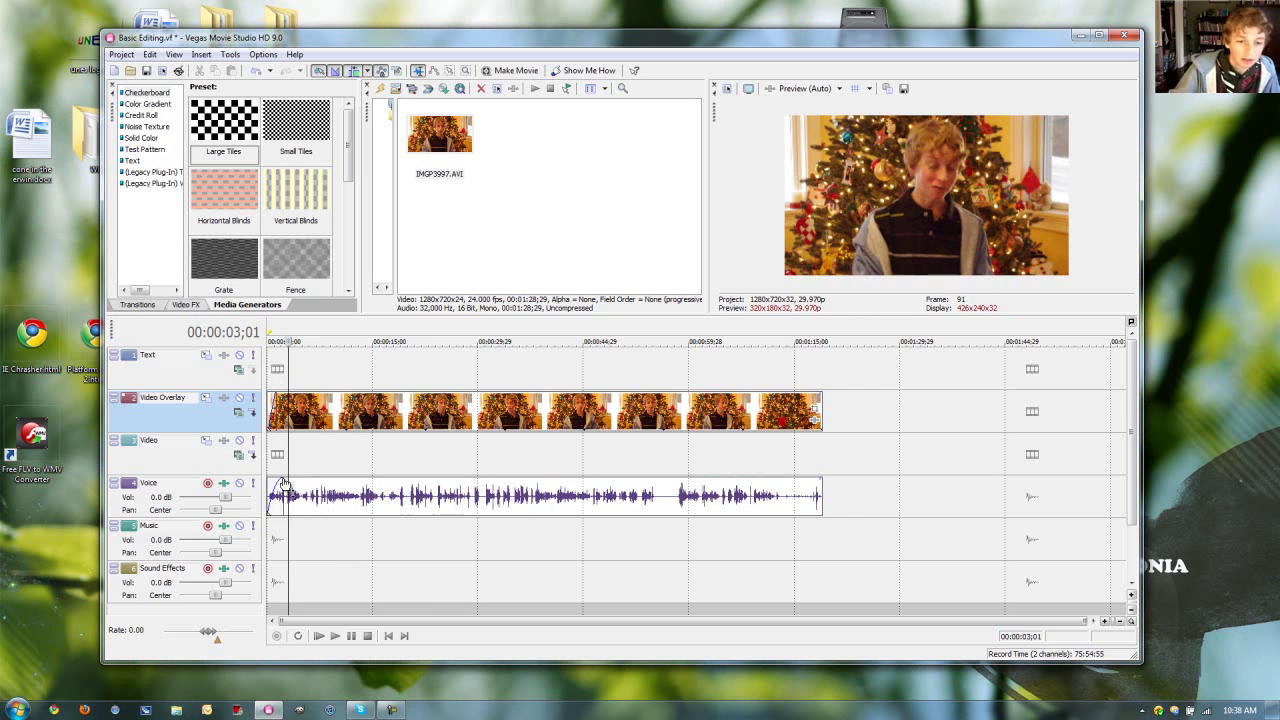
{"action": "mouse_move", "coordinate": [285, 484]}
{"action": "left_click_drag", "start_coordinate": [285, 484], "coordinate": [207, 482]}
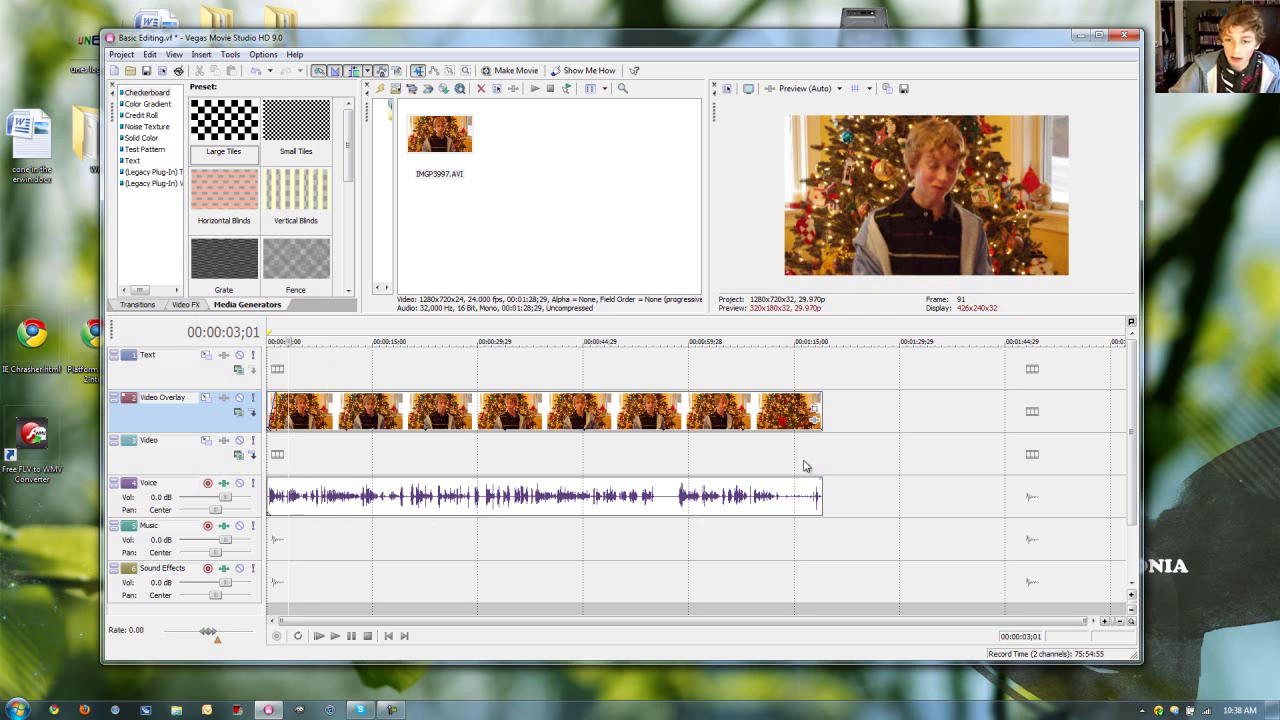
Step: Delete the video clip with its audio from the timeline and remove IMGP3997.AVI from the project media
{"action": "left_click", "coordinate": [779, 500]}
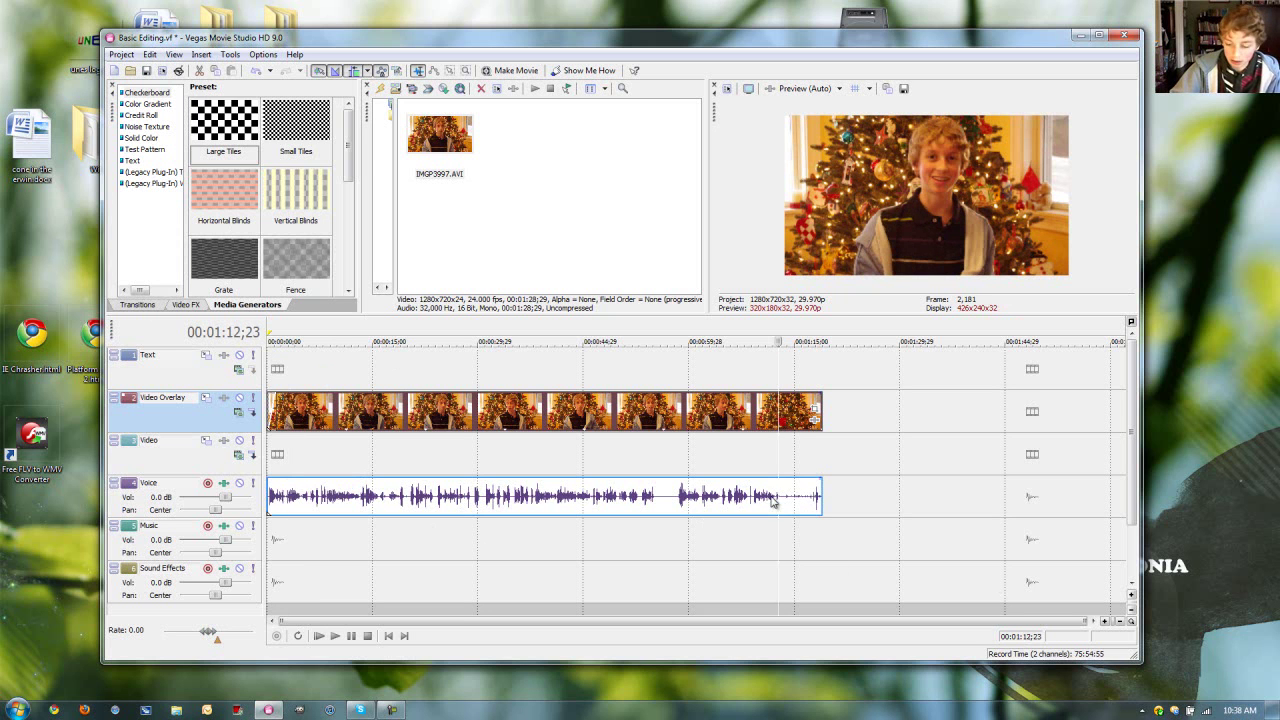
{"action": "right_click", "coordinate": [466, 410]}
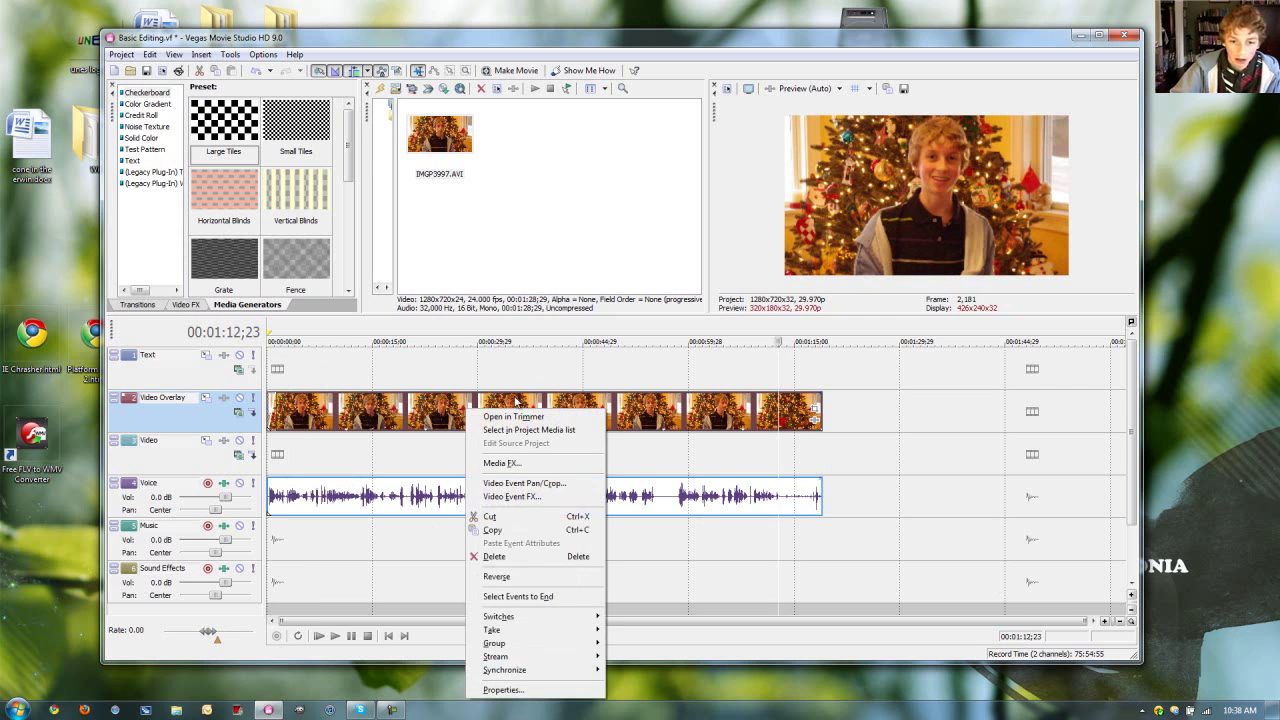
{"action": "left_click", "coordinate": [494, 556]}
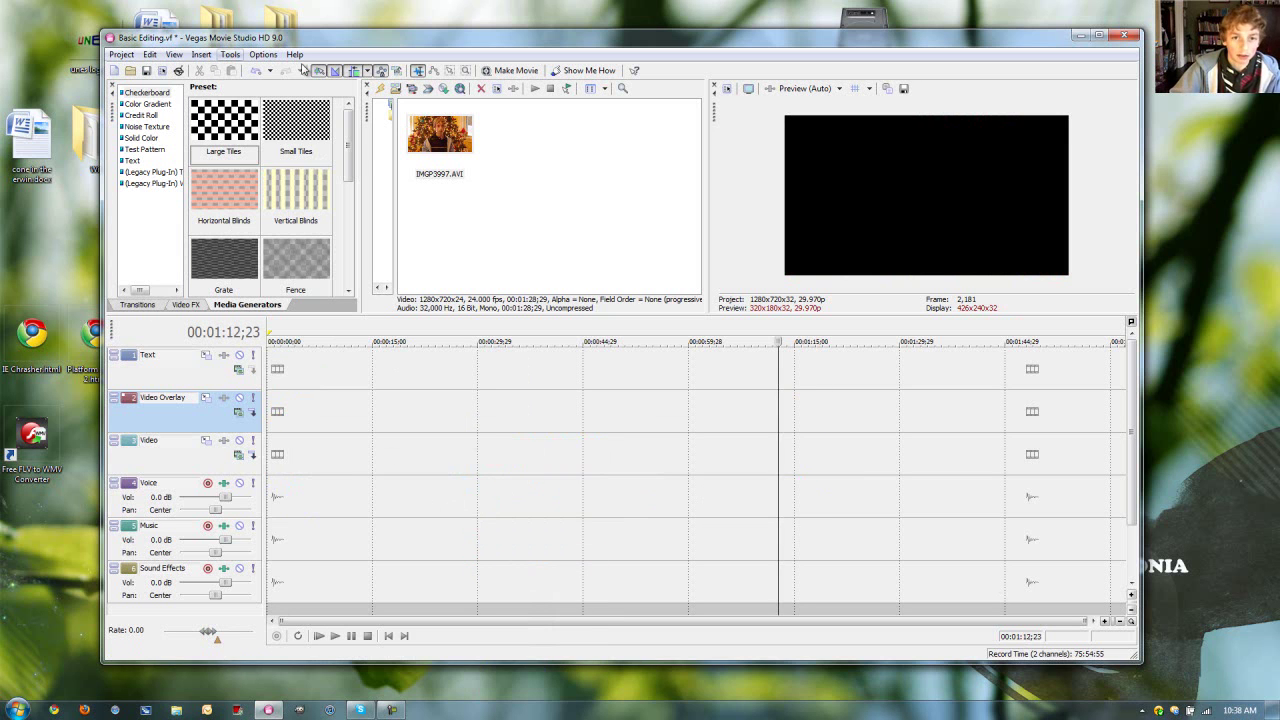
{"action": "left_click", "coordinate": [446, 150]}
{"action": "right_click", "coordinate": [444, 143]}
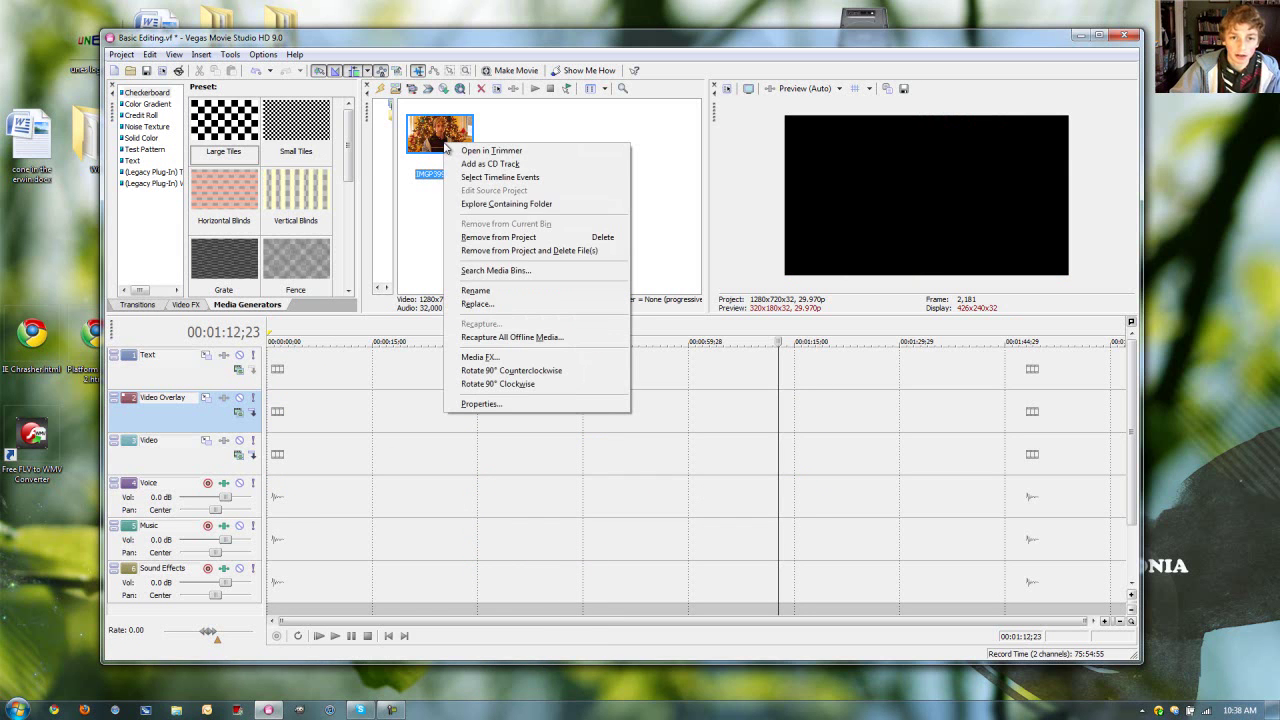
{"action": "left_click", "coordinate": [529, 237]}
Step: Import the photos IMGP3919, IMGP3926, IMGP3933, IMGP3935, IMGP3939 and IMGP3948 from the Merry Christmas! folder
{"action": "left_click", "coordinate": [121, 54]}
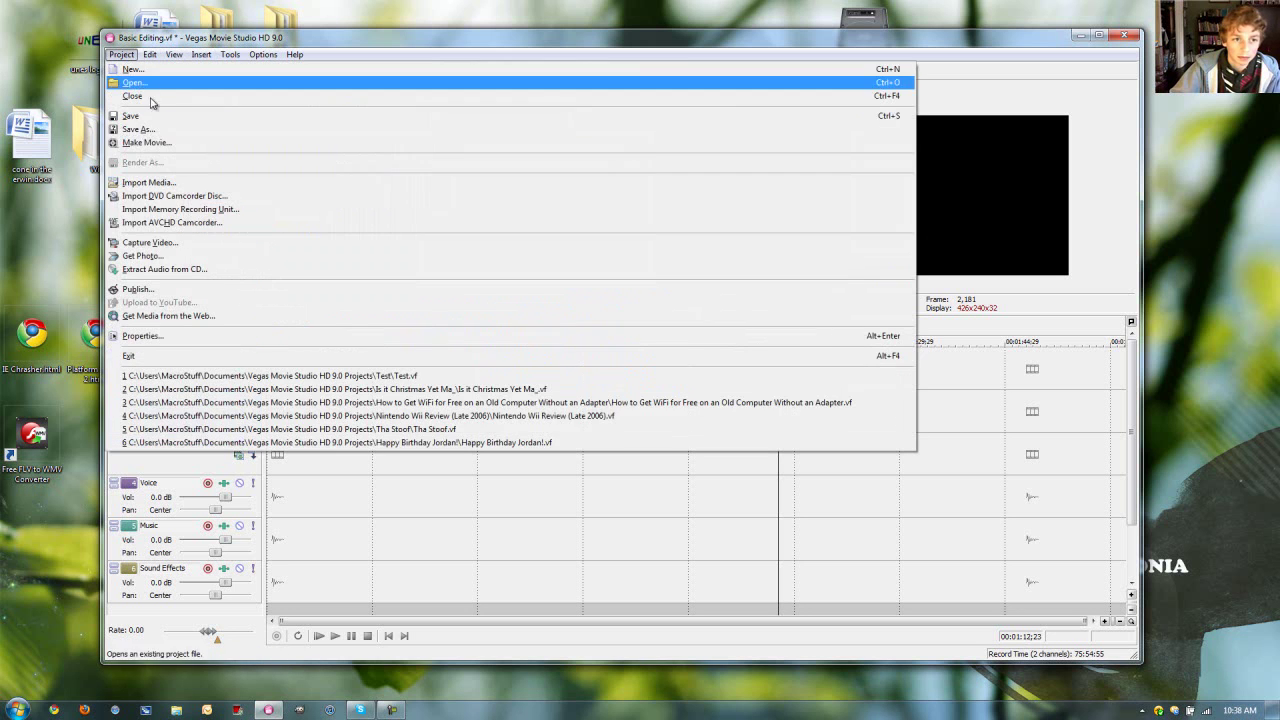
{"action": "left_click", "coordinate": [168, 185]}
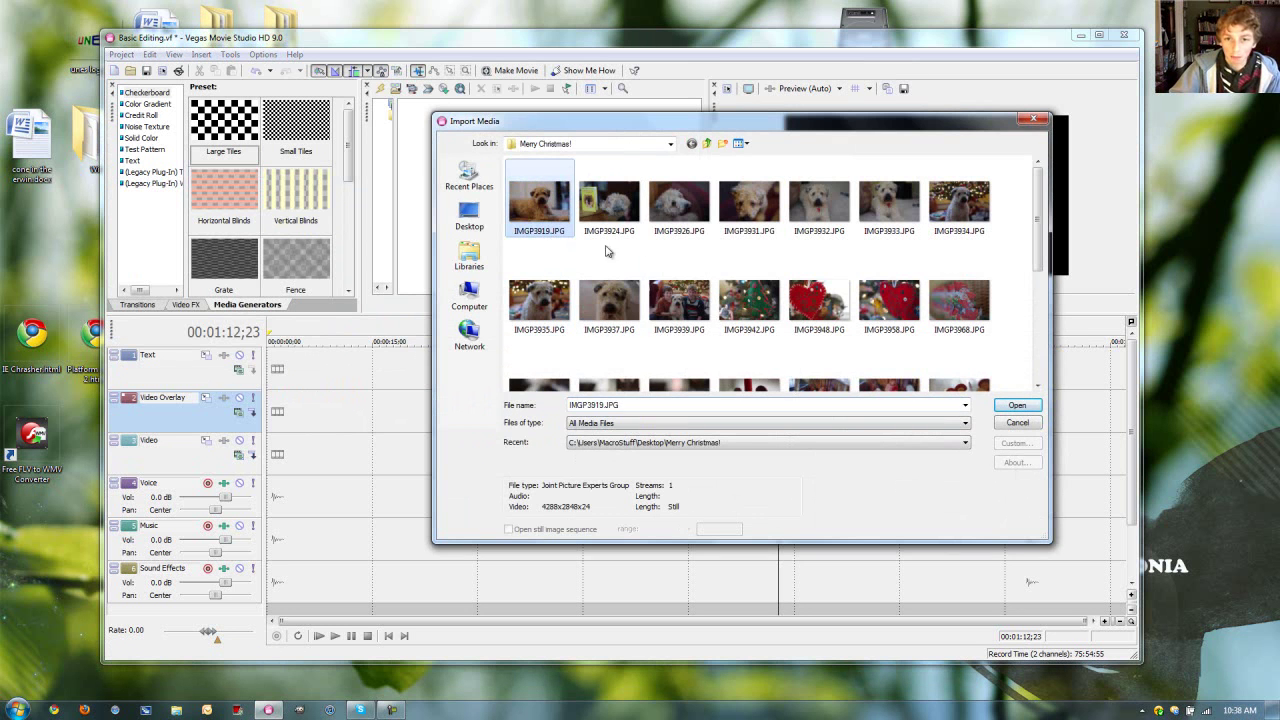
{"action": "left_click", "coordinate": [657, 253]}
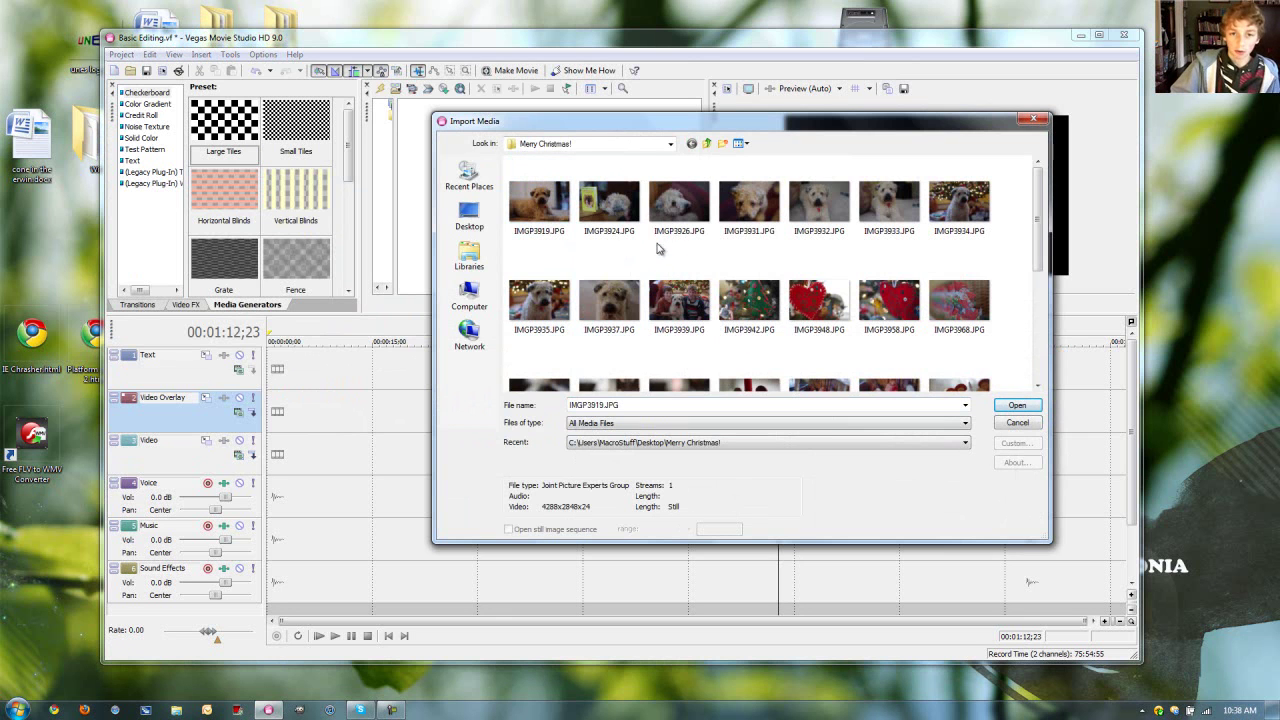
{"action": "left_click", "coordinate": [558, 214]}
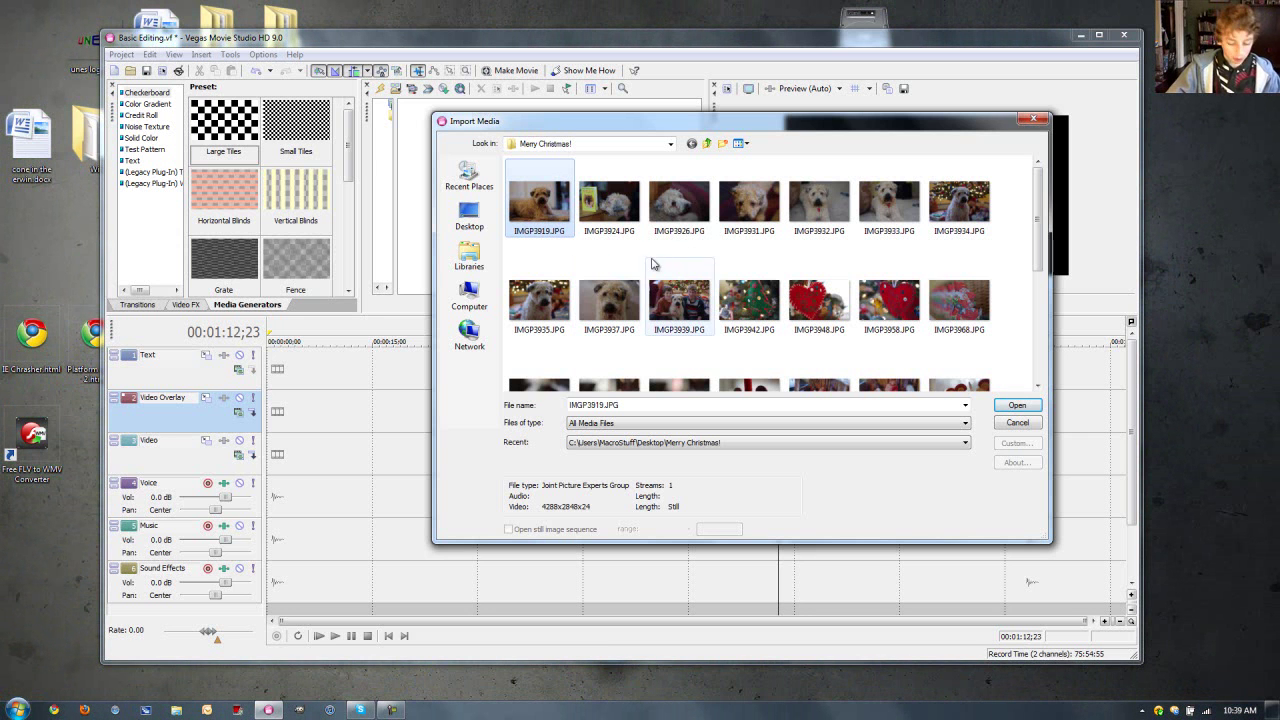
{"action": "left_click", "coordinate": [673, 205], "text": "ctrl"}
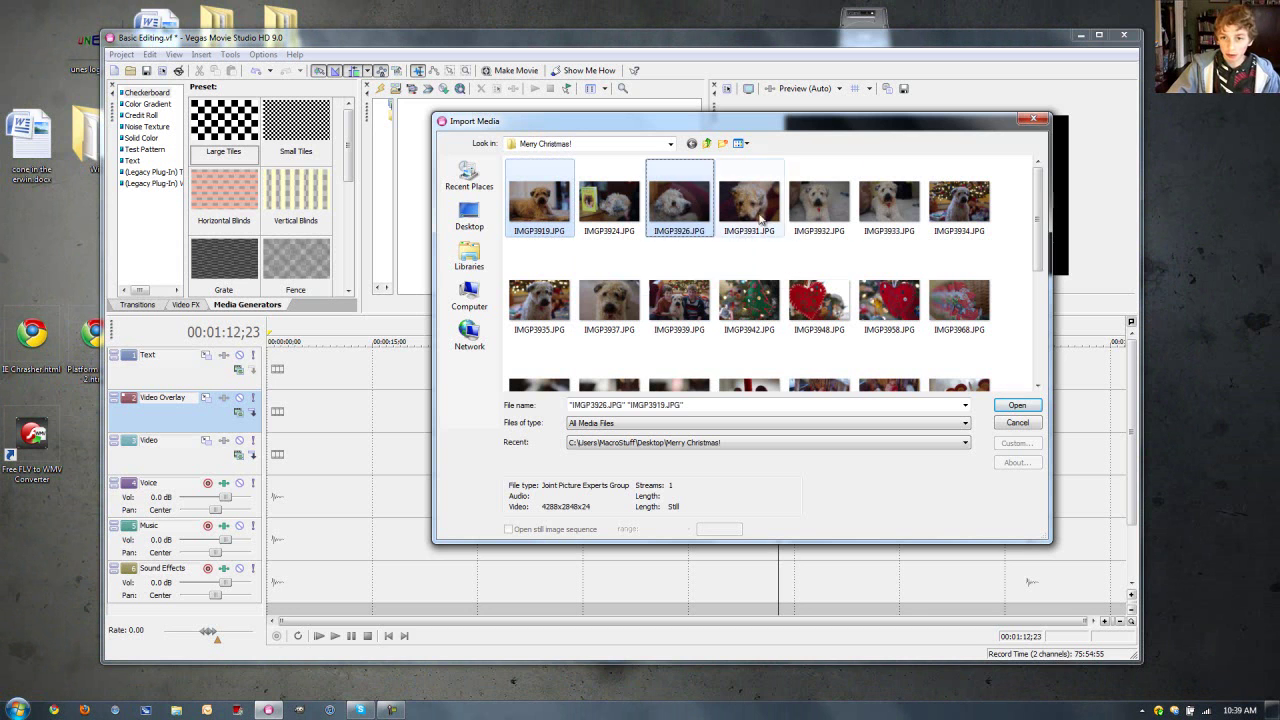
{"action": "left_click", "coordinate": [888, 203], "text": "ctrl"}
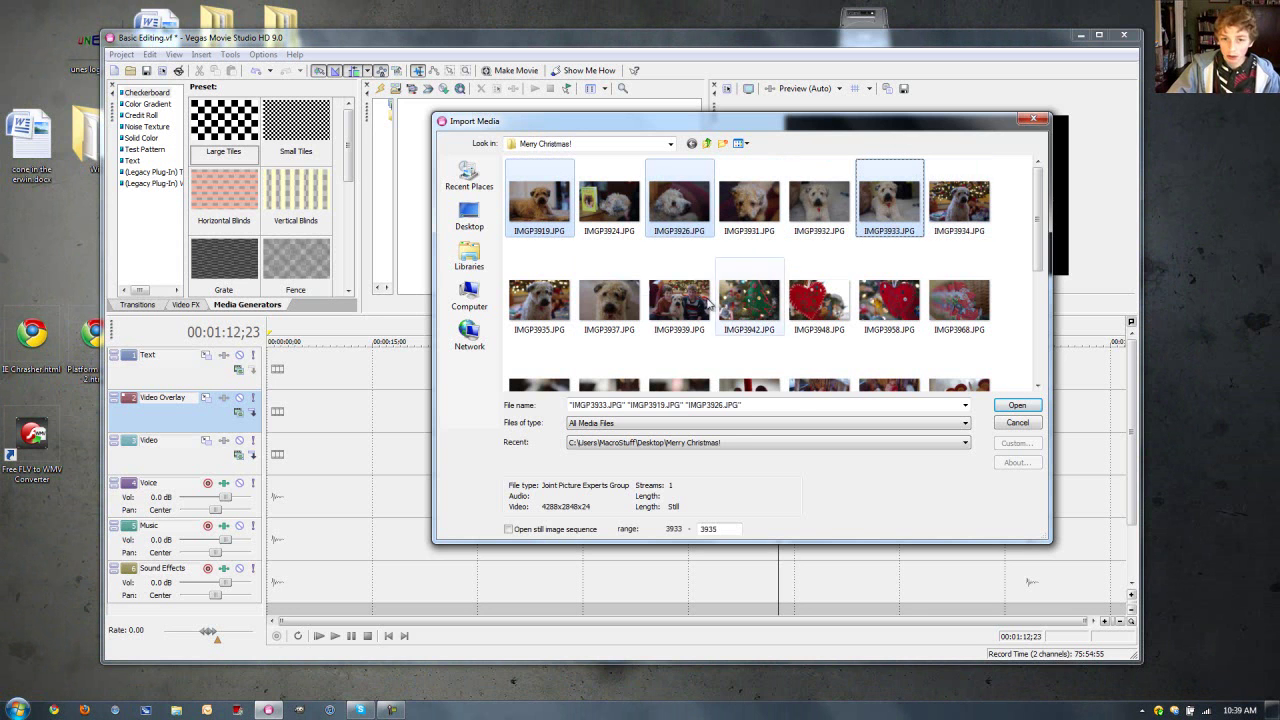
{"action": "left_click", "coordinate": [555, 305], "text": "ctrl"}
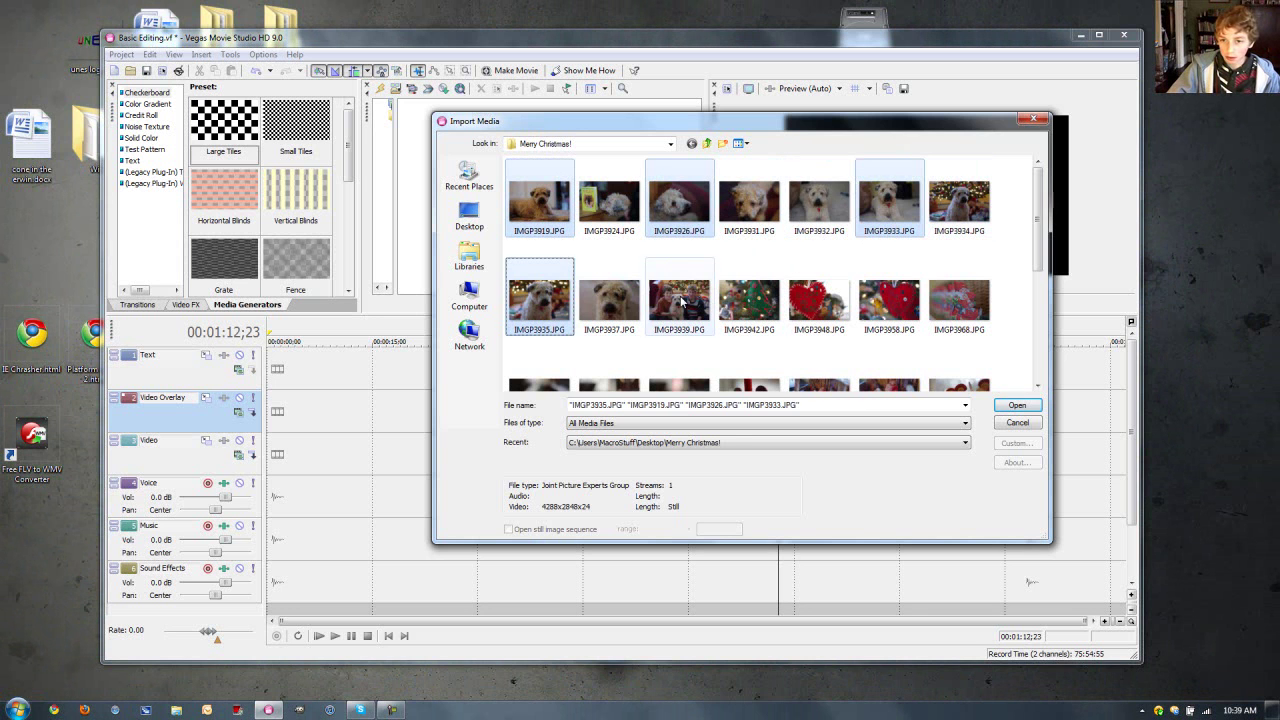
{"action": "left_click", "coordinate": [681, 300], "text": "ctrl"}
{"action": "left_click", "coordinate": [819, 300], "text": "ctrl"}
{"action": "left_click", "coordinate": [1020, 407]}
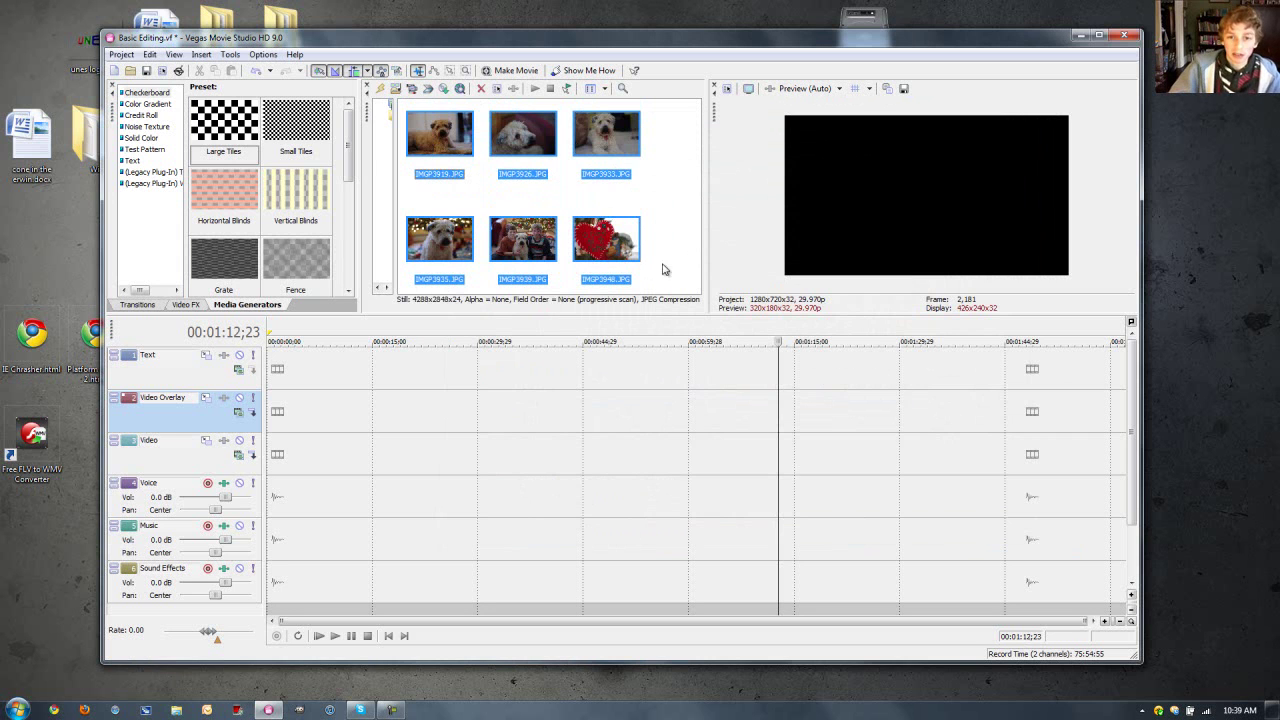
Step: Place the six photos in sequence at the start of the Video Overlay track and add a short fade-in to the first photo
{"action": "left_click_drag", "start_coordinate": [447, 128], "coordinate": [261, 410]}
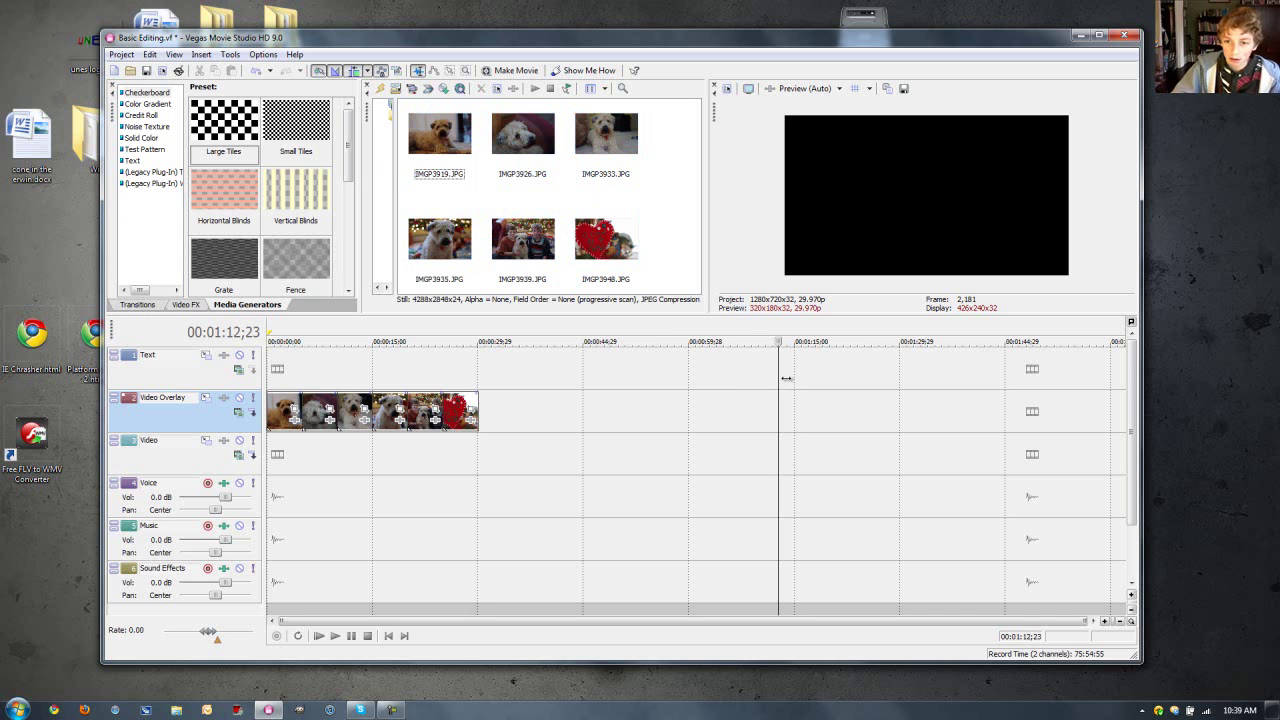
{"action": "left_click_drag", "start_coordinate": [777, 374], "coordinate": [267, 374]}
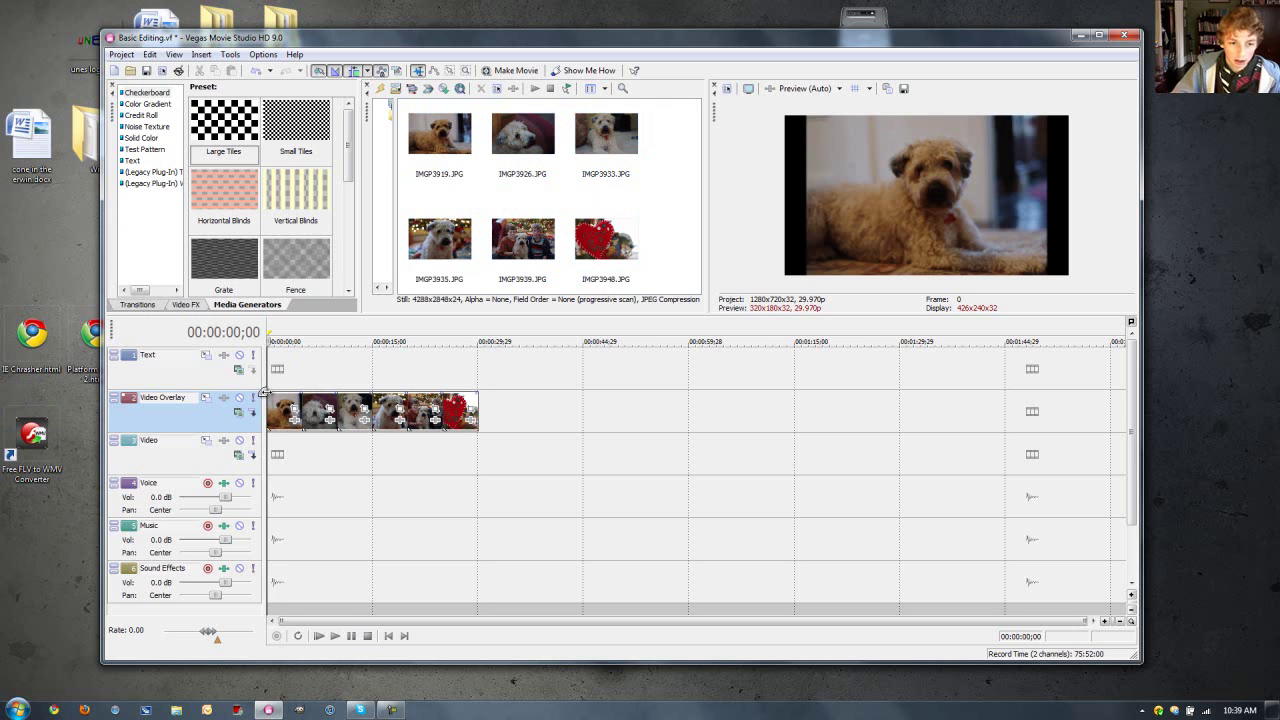
{"action": "left_click_drag", "start_coordinate": [265, 392], "coordinate": [305, 437]}
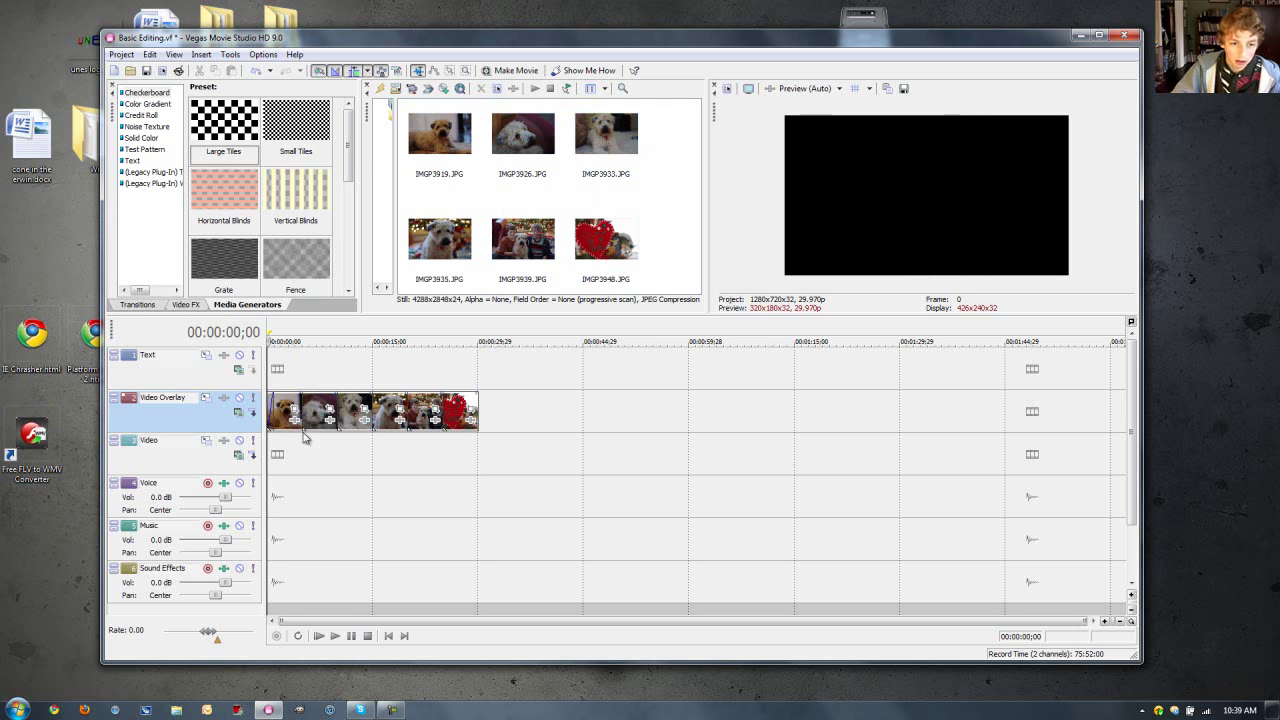
Step: Import Soft Piano Music.mp3 from the Sound Effects and Music folder in the Documents library
{"action": "left_click", "coordinate": [127, 55]}
{"action": "left_click", "coordinate": [220, 180]}
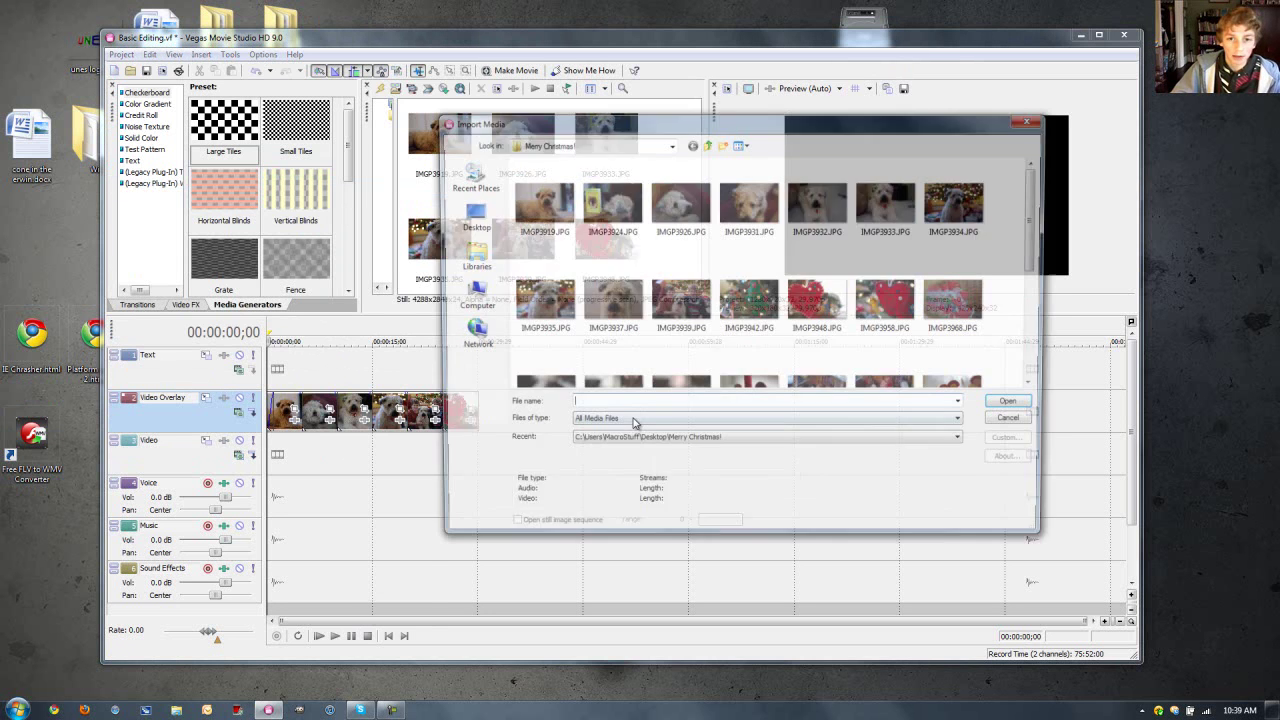
{"action": "left_click", "coordinate": [467, 258]}
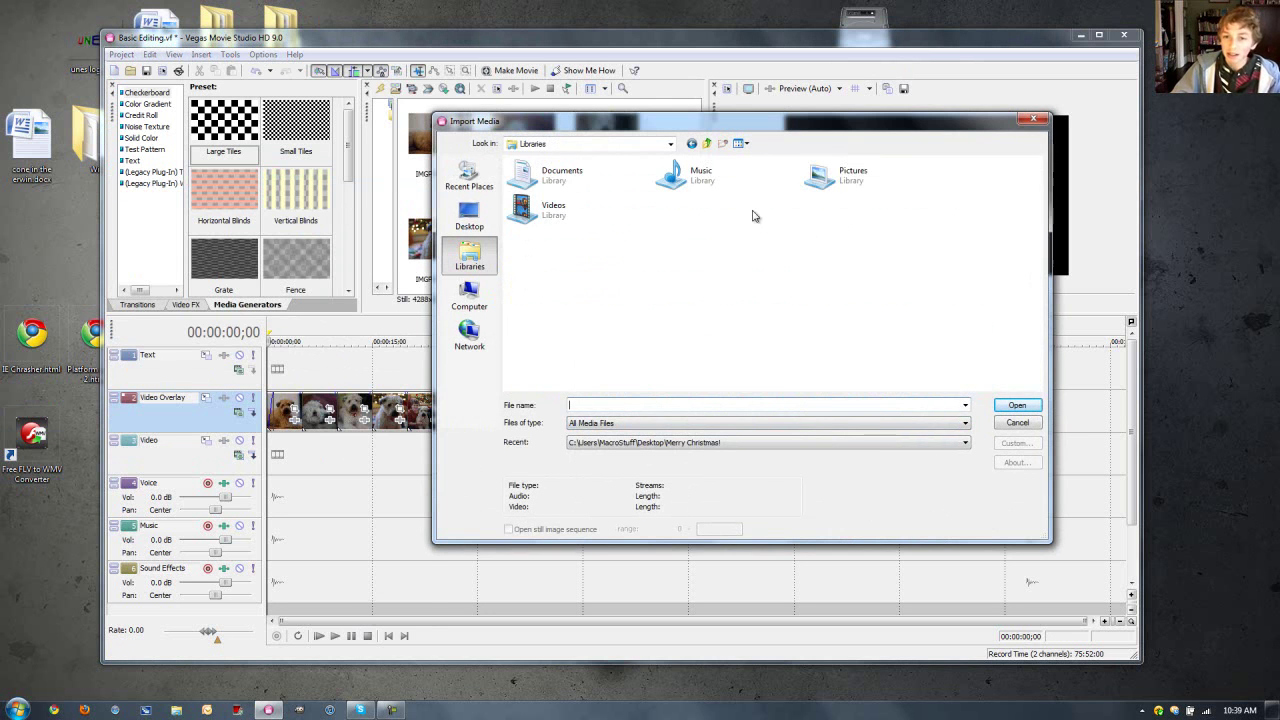
{"action": "double_click", "coordinate": [555, 176]}
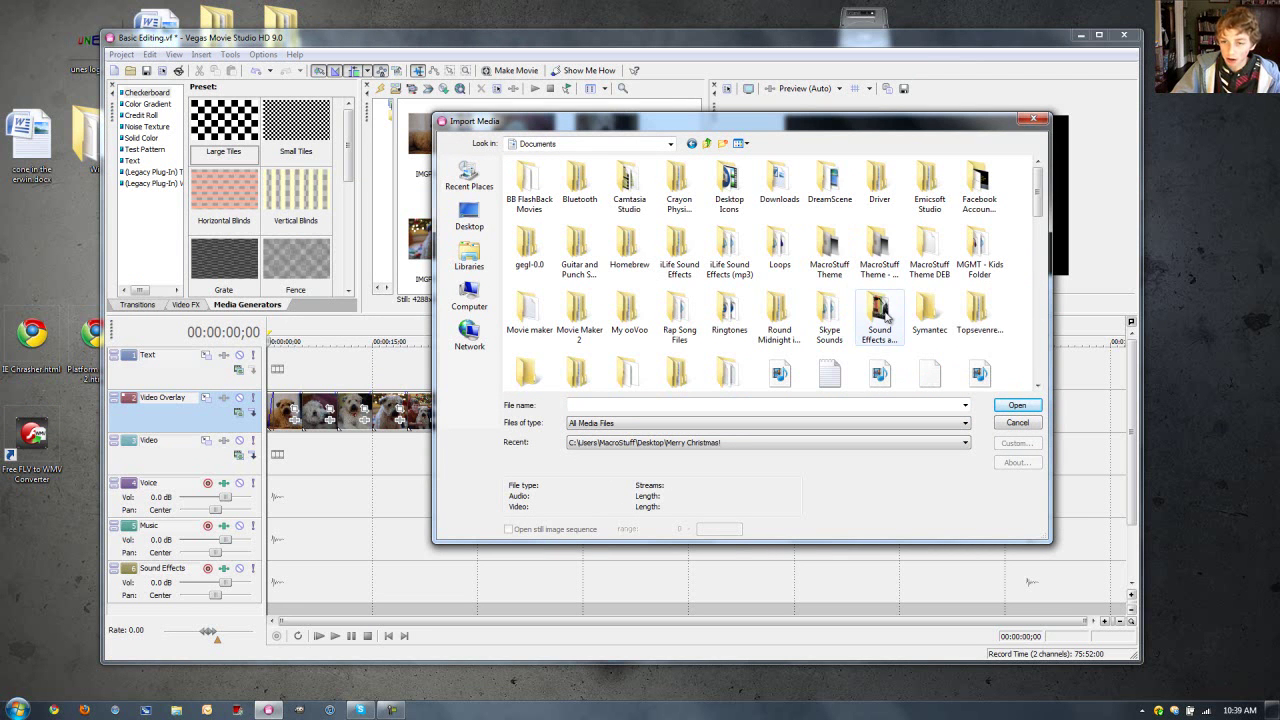
{"action": "double_click", "coordinate": [884, 312]}
{"action": "scroll", "coordinate": [845, 300], "scroll_direction": "down", "scroll_amount": 5}
{"action": "scroll", "coordinate": [845, 300], "scroll_direction": "down", "scroll_amount": 1}
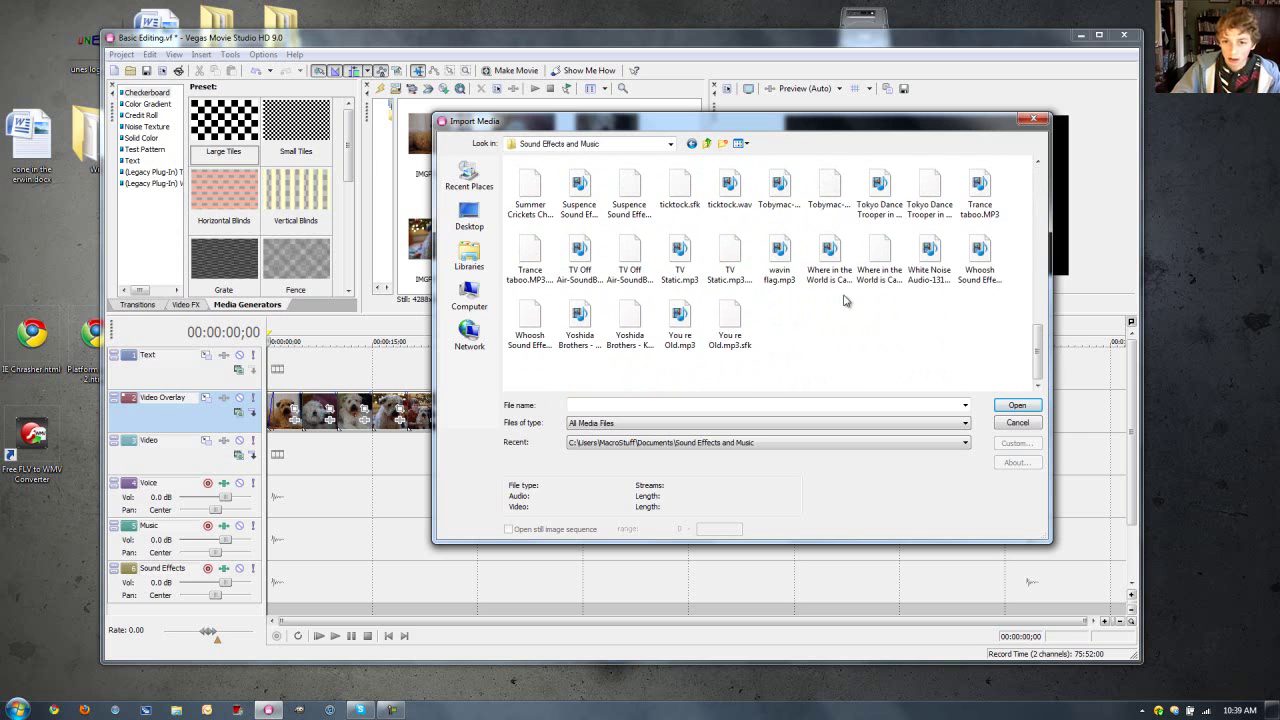
{"action": "scroll", "coordinate": [842, 312], "scroll_direction": "up", "scroll_amount": 2}
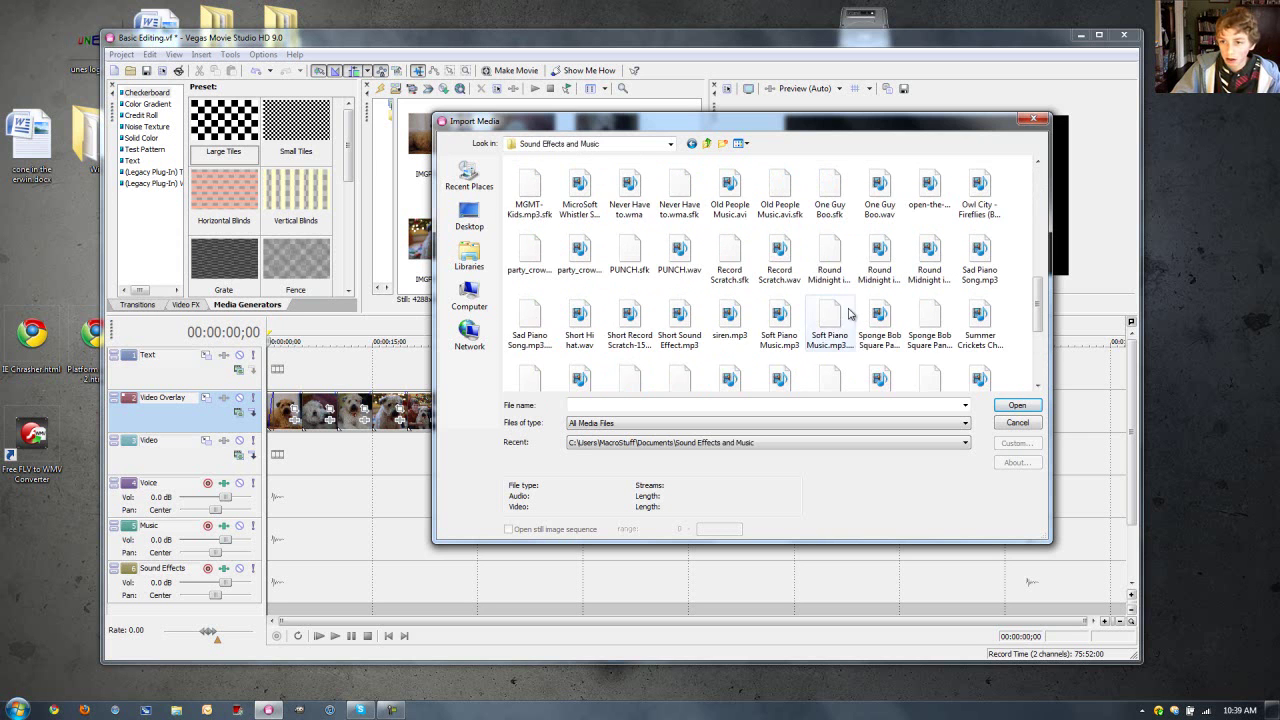
{"action": "scroll", "coordinate": [845, 310], "scroll_direction": "down", "scroll_amount": 1}
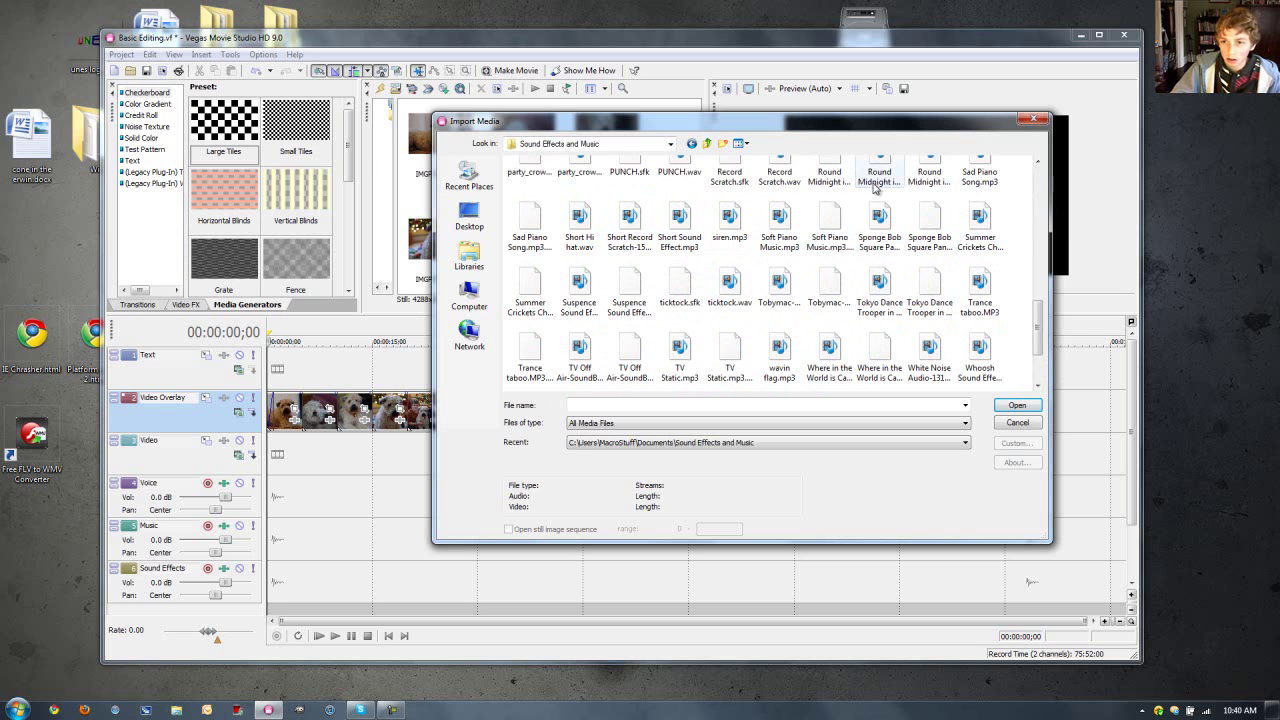
{"action": "double_click", "coordinate": [787, 240]}
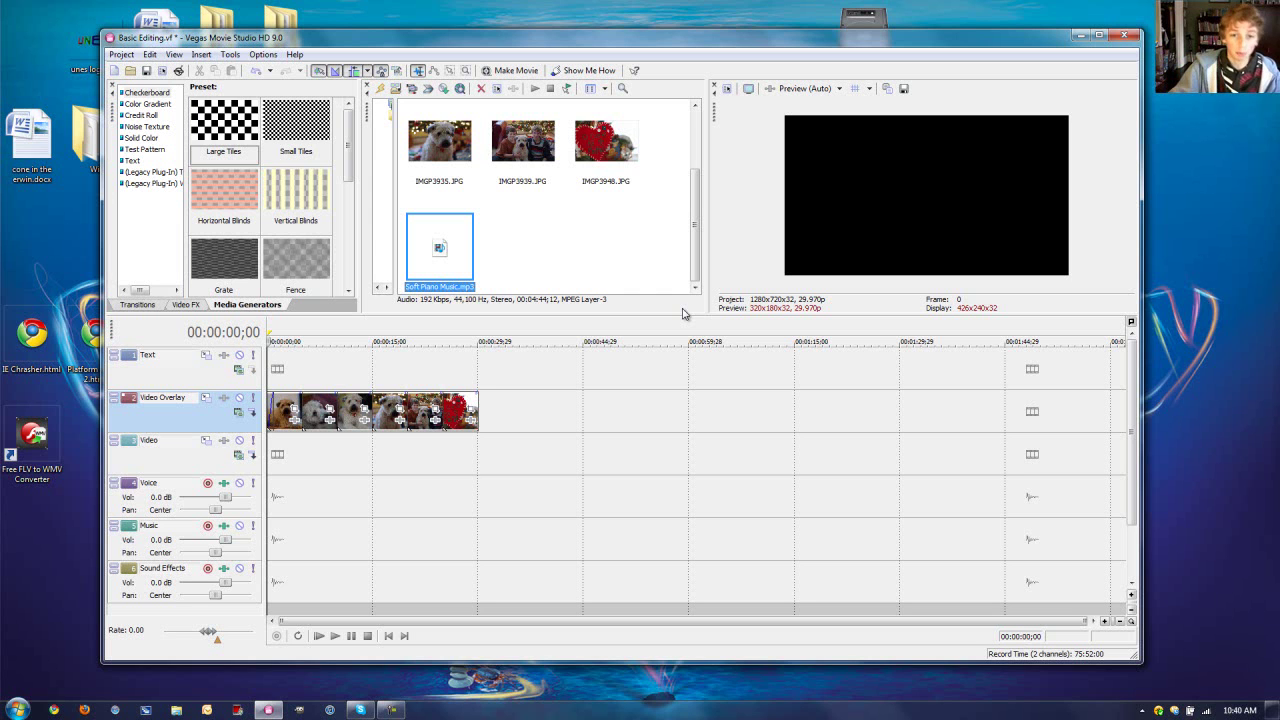
Step: Play the photo sequence from the start of the timeline to preview the opening fade and the change between photos
{"action": "left_click_drag", "start_coordinate": [437, 245], "coordinate": [574, 224]}
{"action": "left_click", "coordinate": [540, 262]}
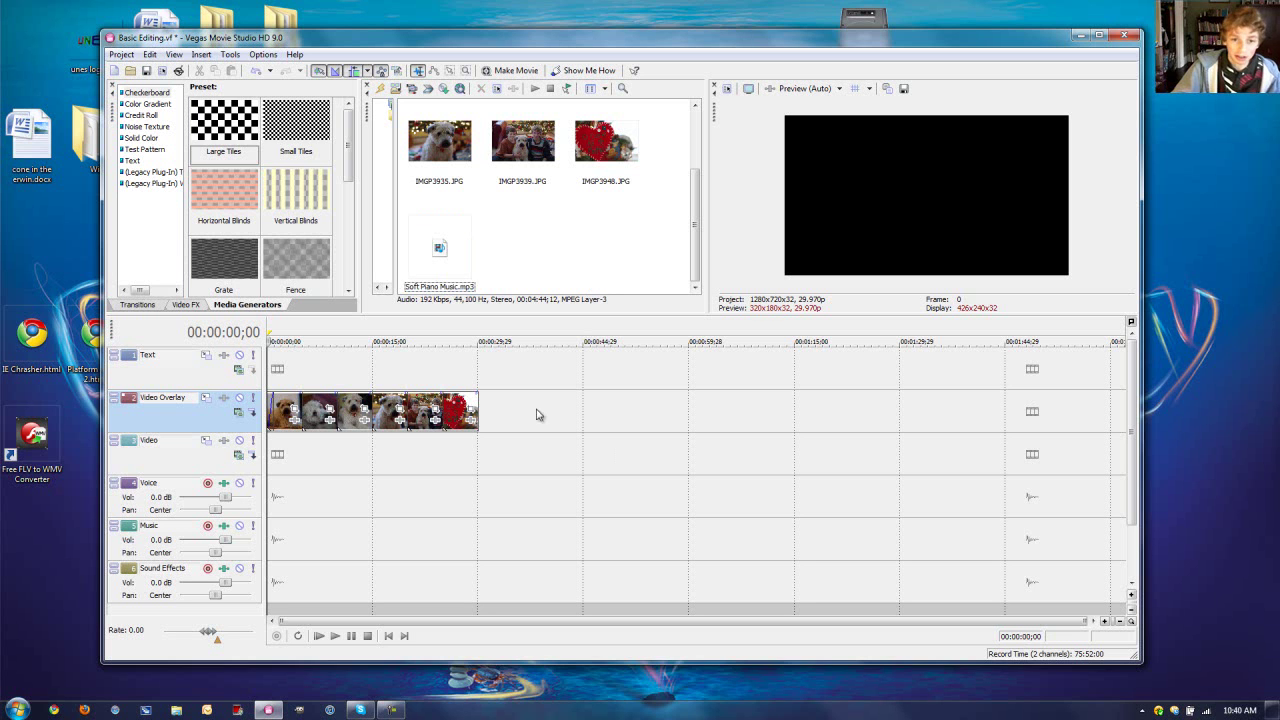
{"action": "left_click", "coordinate": [335, 636]}
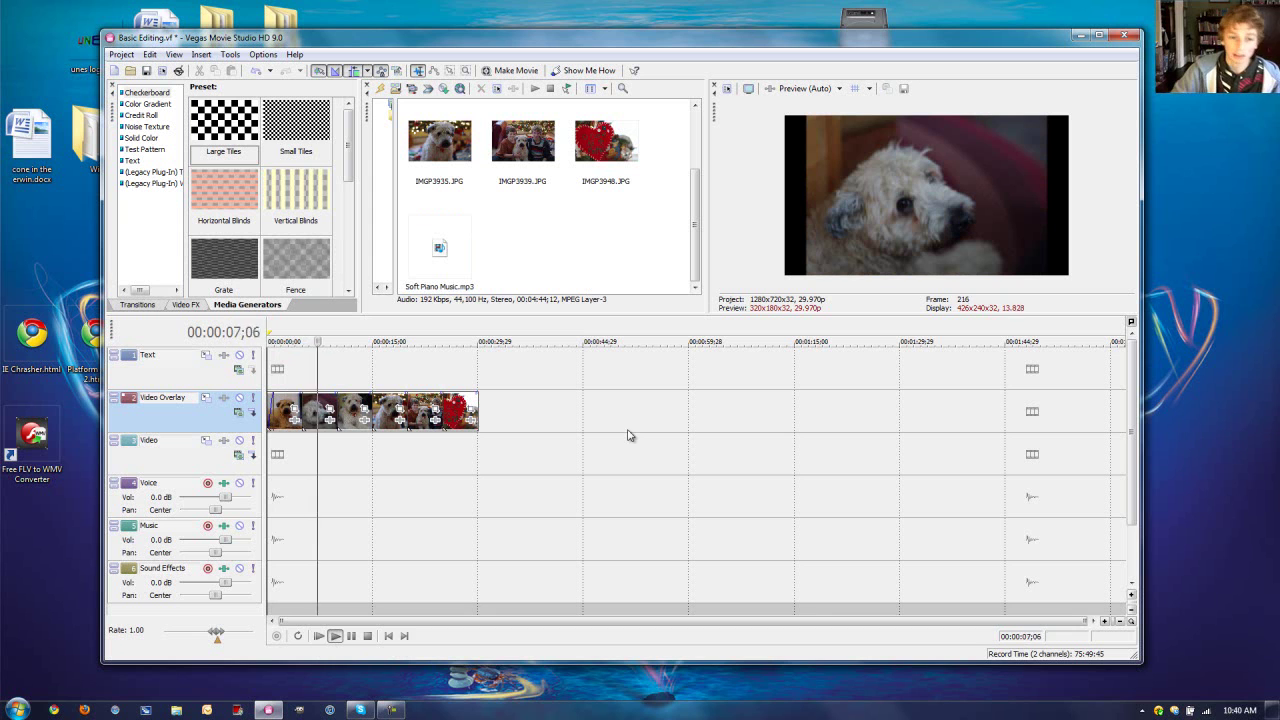
{"action": "left_click", "coordinate": [336, 637]}
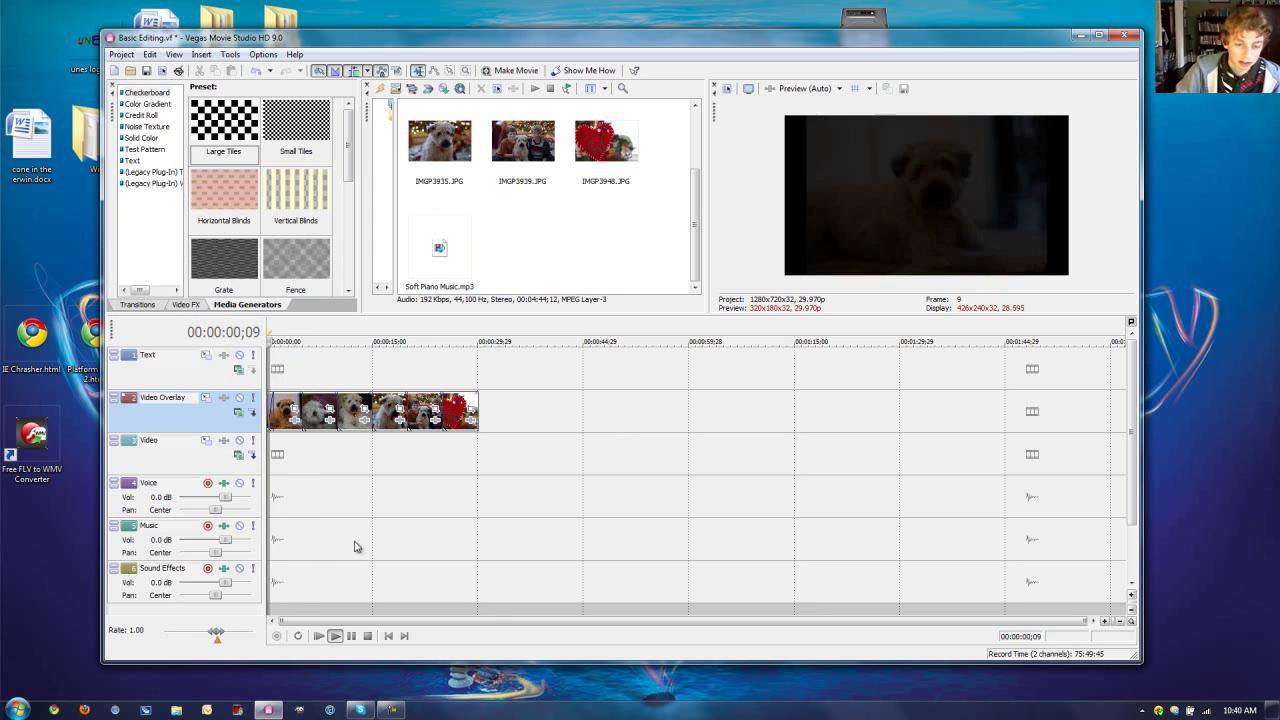
{"action": "left_click", "coordinate": [352, 637]}
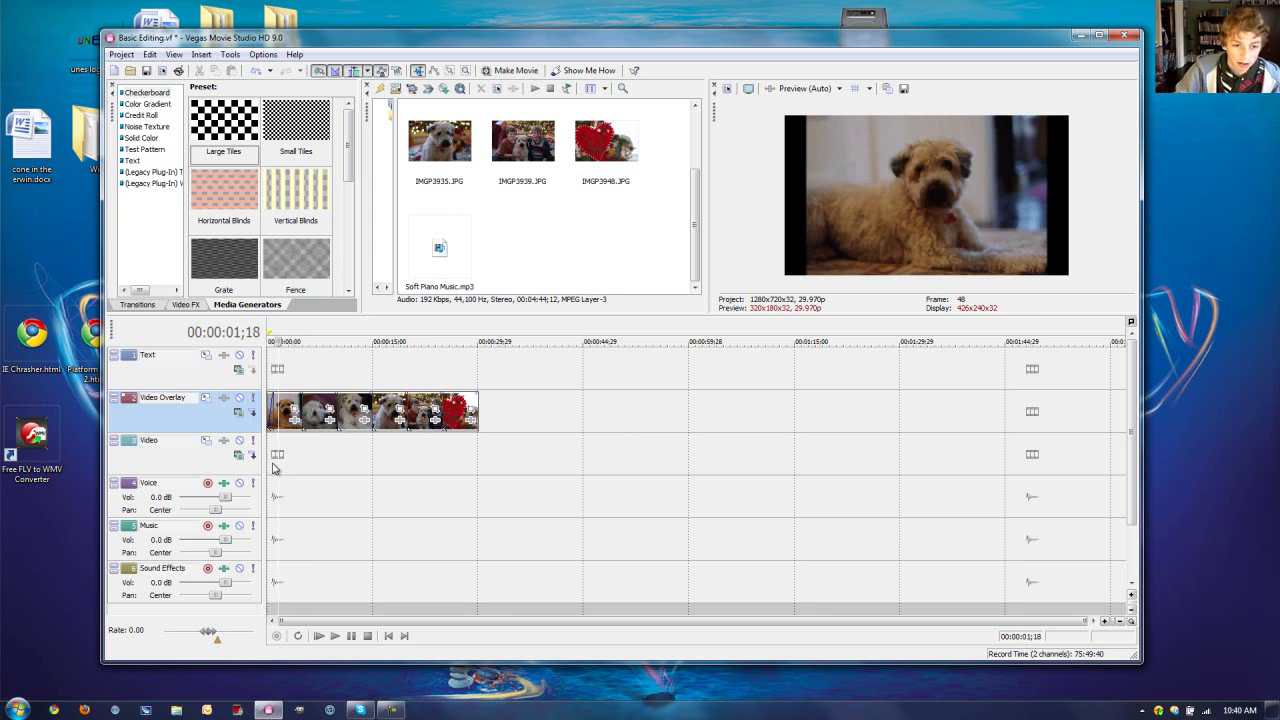
Step: Add the Spin preset of the 3D Blinds transition between the first and second photos on the Video Overlay track
{"action": "mouse_move", "coordinate": [277, 470]}
{"action": "left_mouse_down"}
{"action": "mouse_move", "coordinate": [302, 474]}
{"action": "mouse_move", "coordinate": [287, 477]}
{"action": "left_mouse_up"}
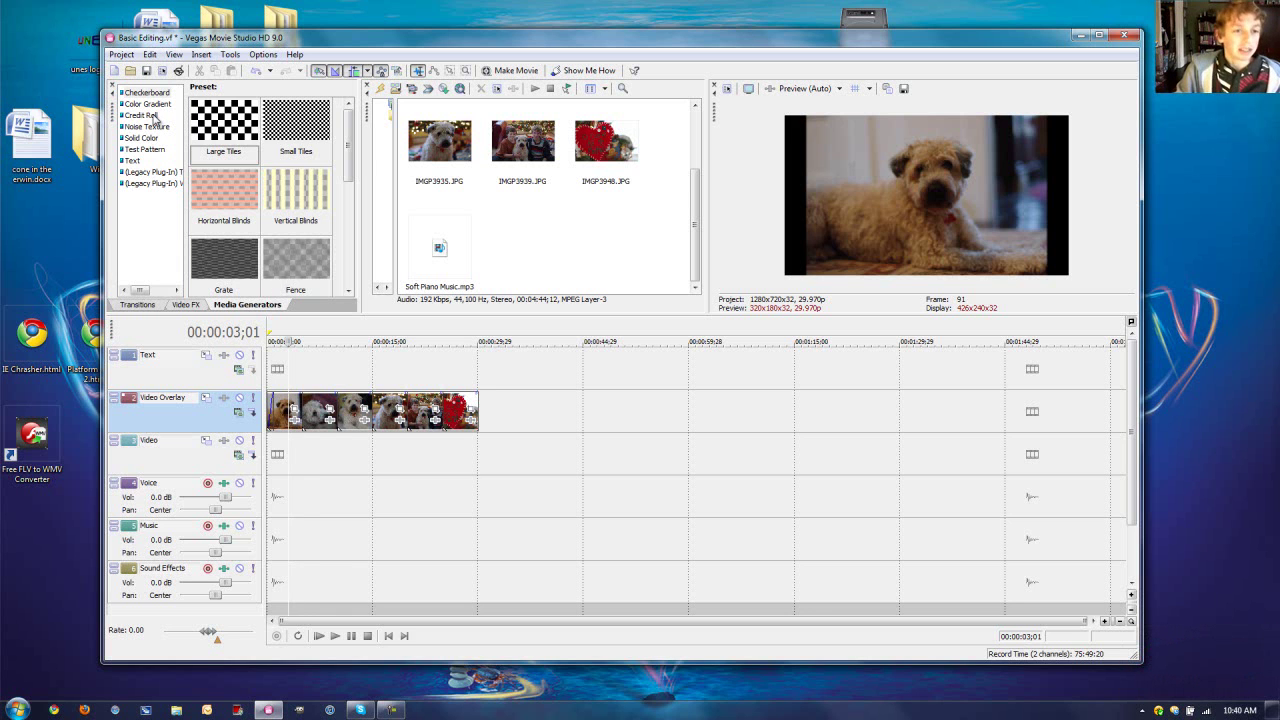
{"action": "left_click", "coordinate": [138, 304]}
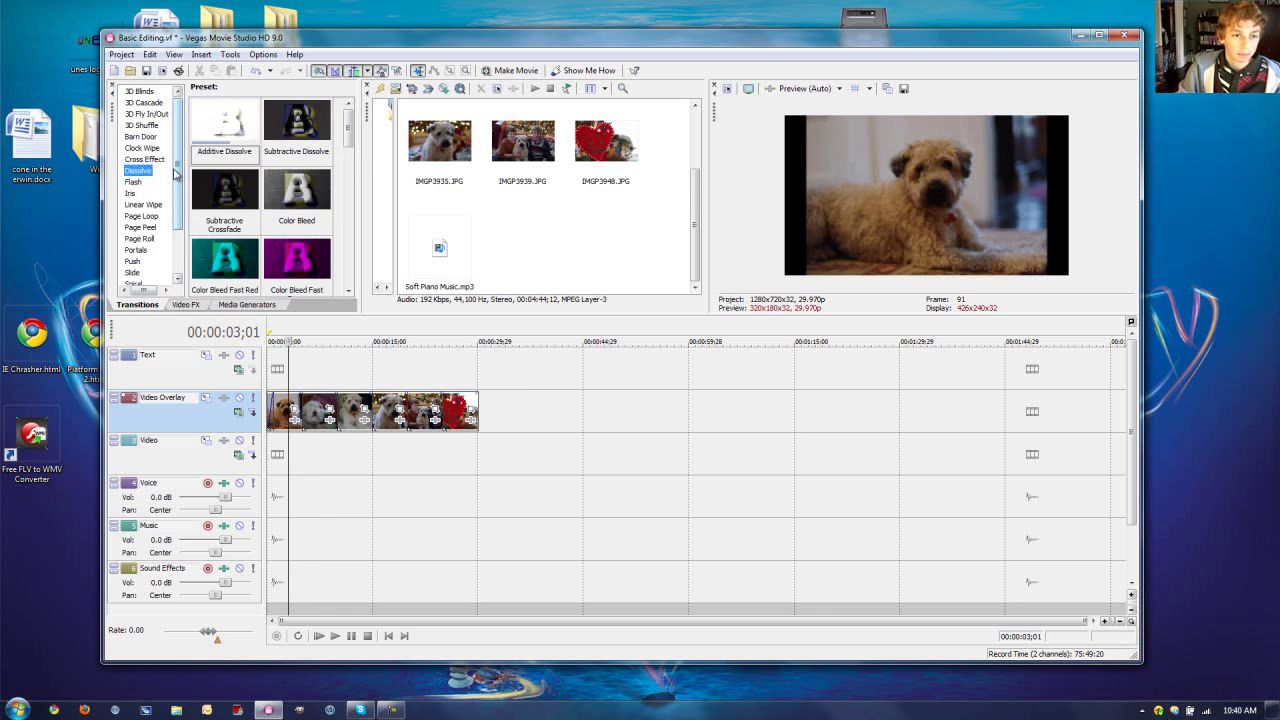
{"action": "left_click", "coordinate": [153, 91]}
{"action": "left_click", "coordinate": [147, 137]}
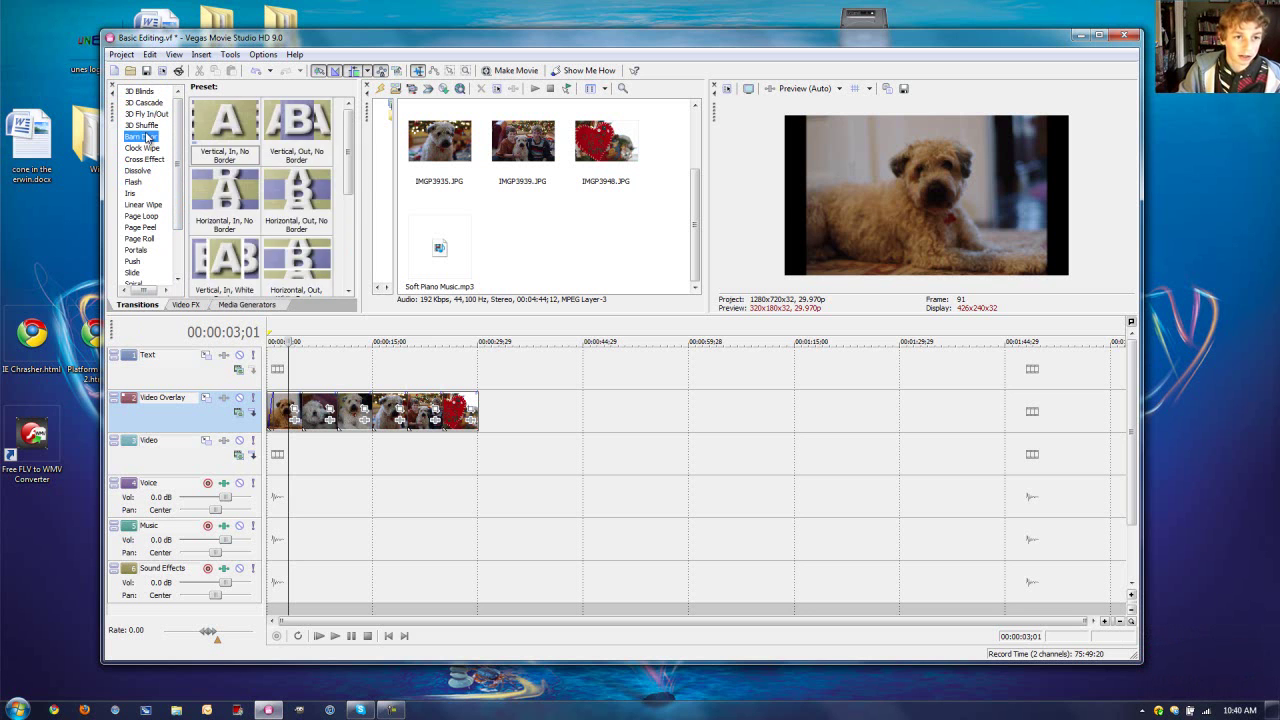
{"action": "left_click", "coordinate": [133, 261]}
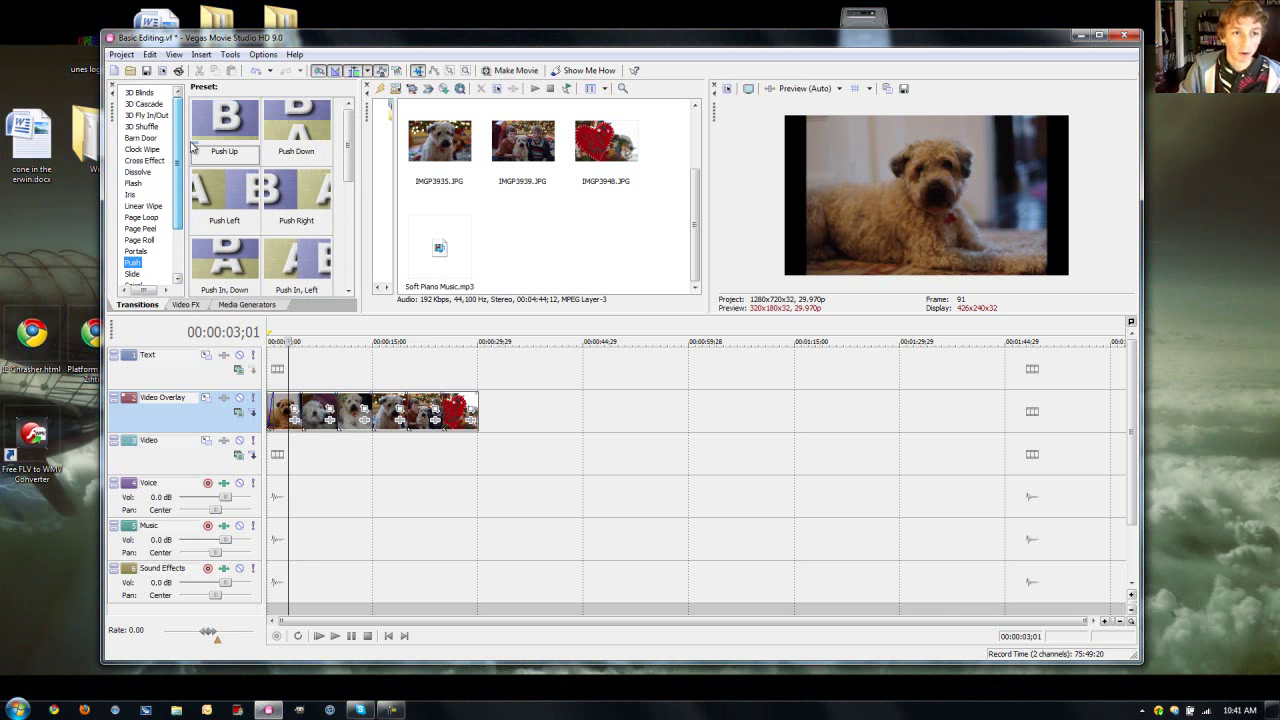
{"action": "left_click", "coordinate": [139, 93]}
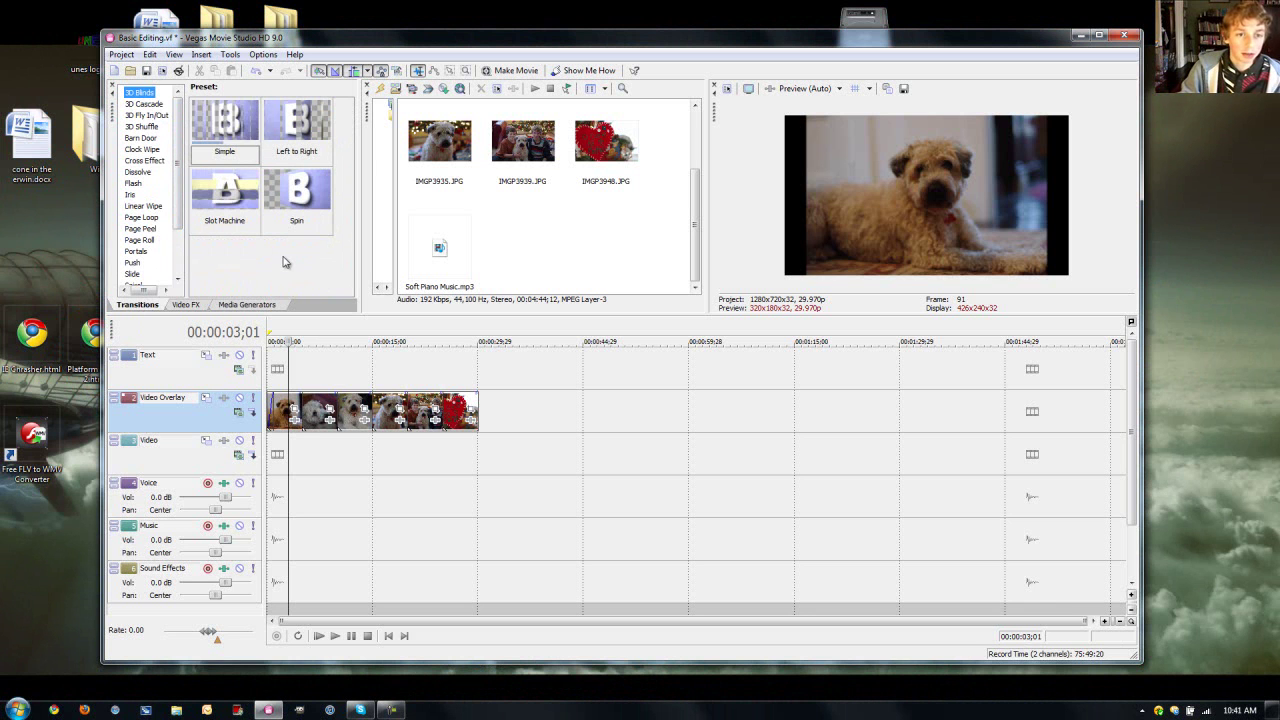
{"action": "left_click", "coordinate": [313, 190]}
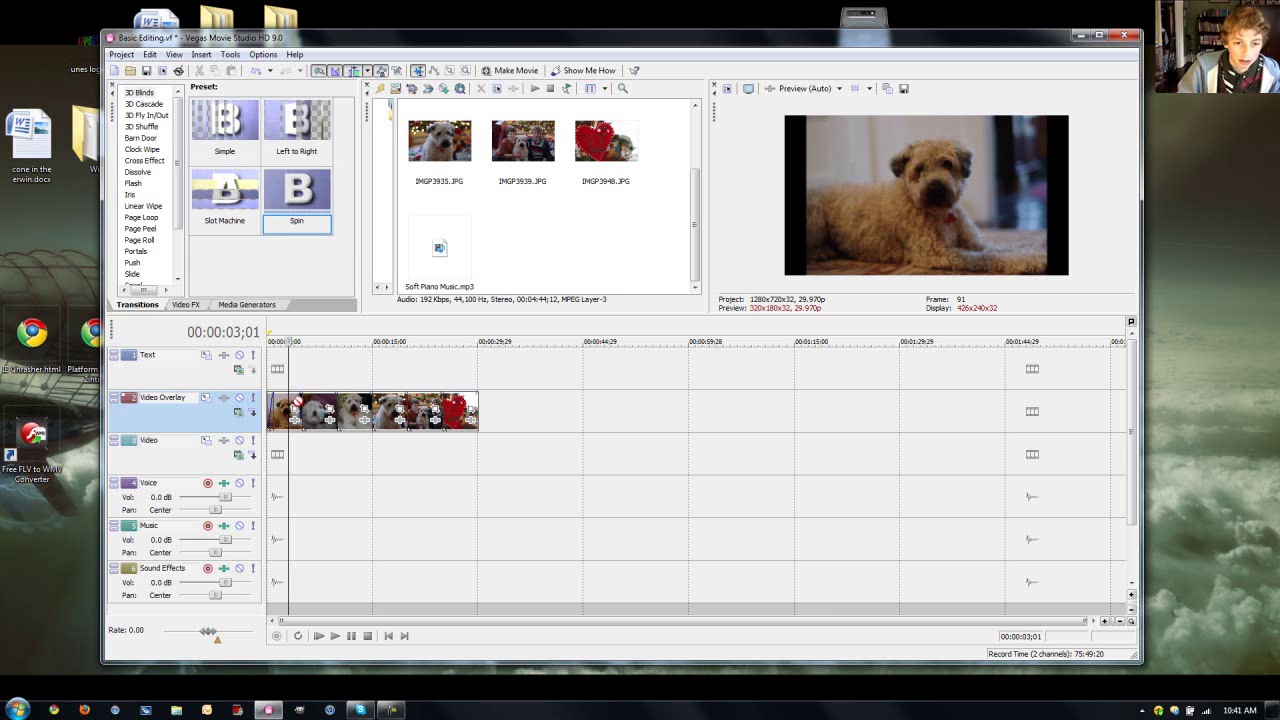
{"action": "left_click_drag", "start_coordinate": [300, 403], "coordinate": [302, 405]}
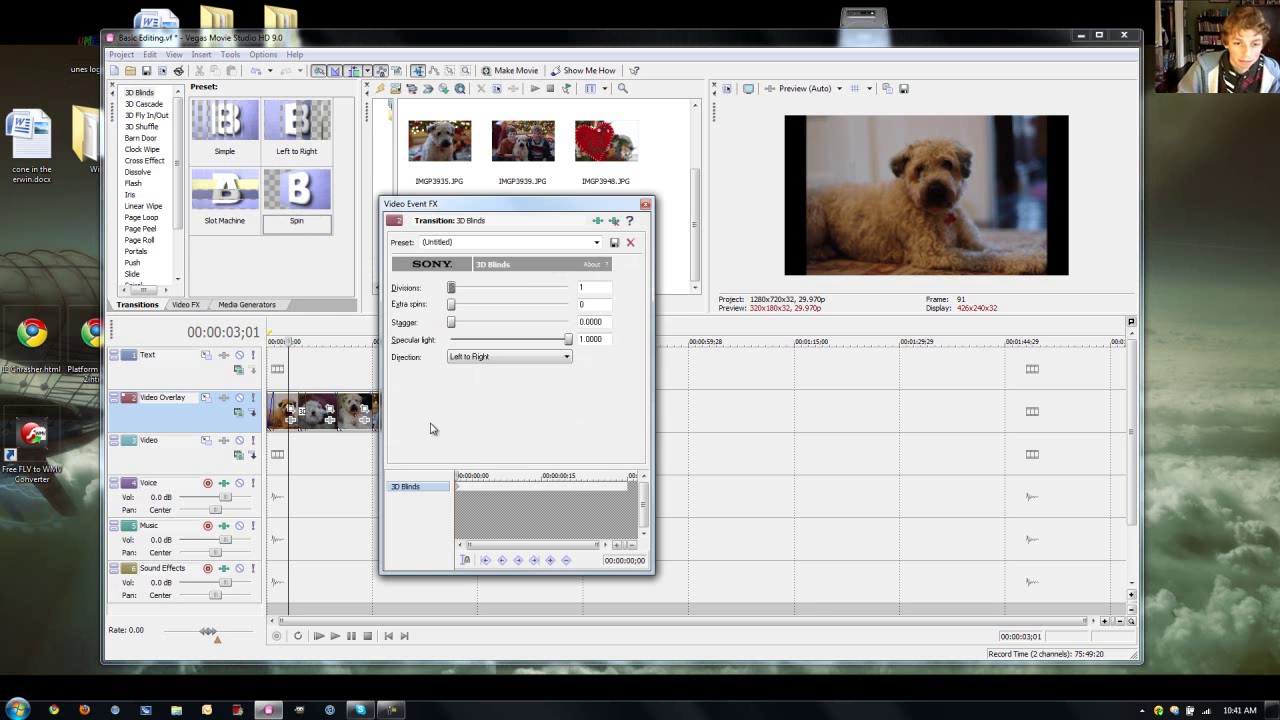
{"action": "left_click", "coordinate": [645, 205]}
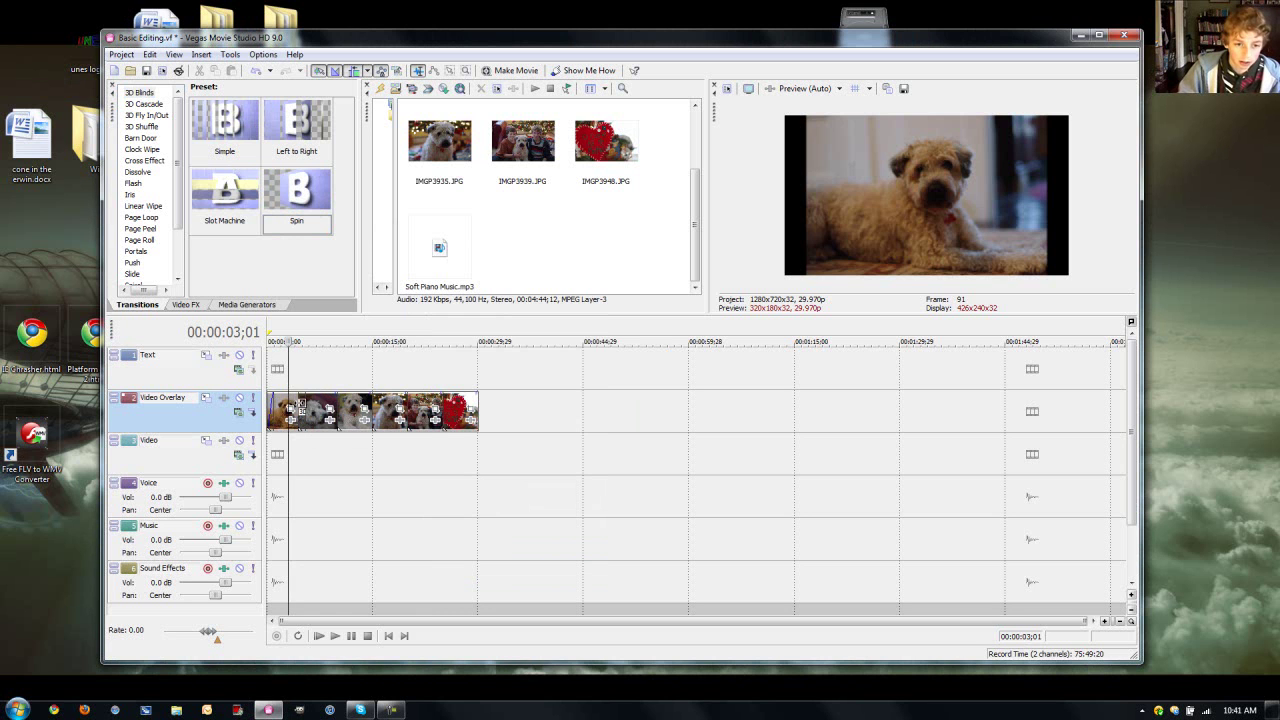
Step: Play the slideshow through the join between the first and second photos to preview the 3D Blinds transition
{"action": "left_click_drag", "start_coordinate": [294, 407], "coordinate": [298, 401]}
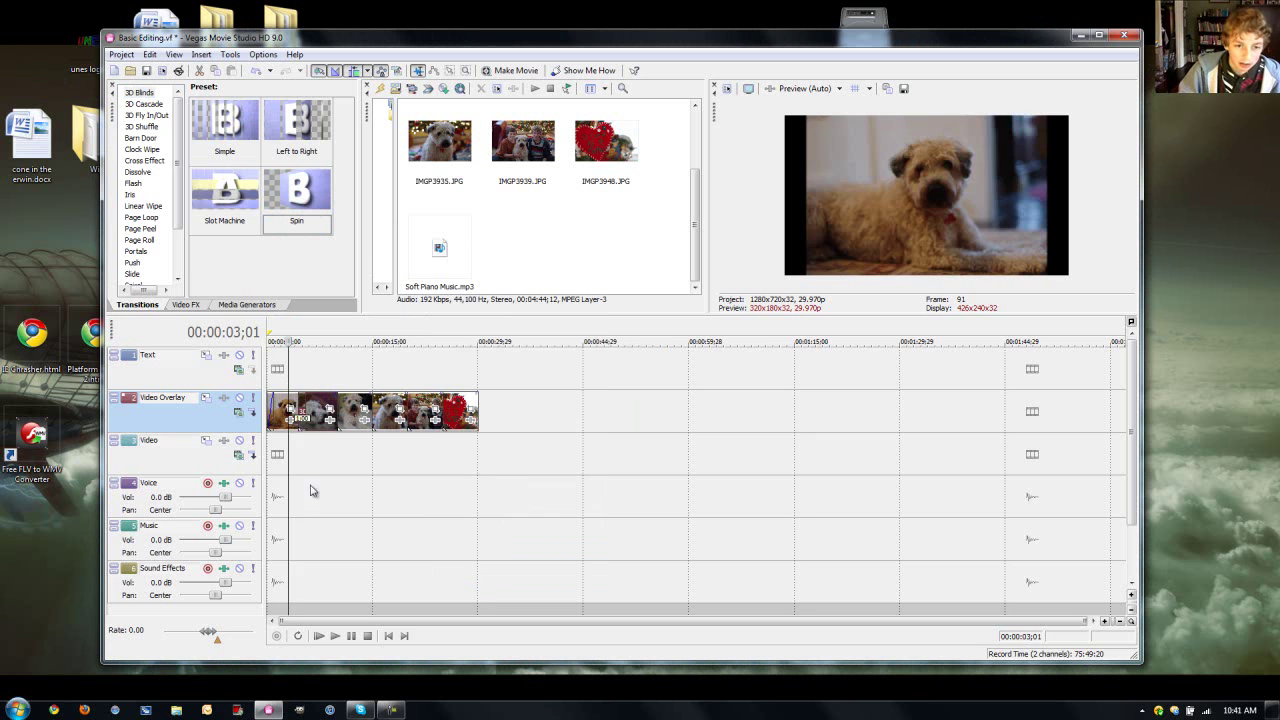
{"action": "left_click", "coordinate": [319, 636]}
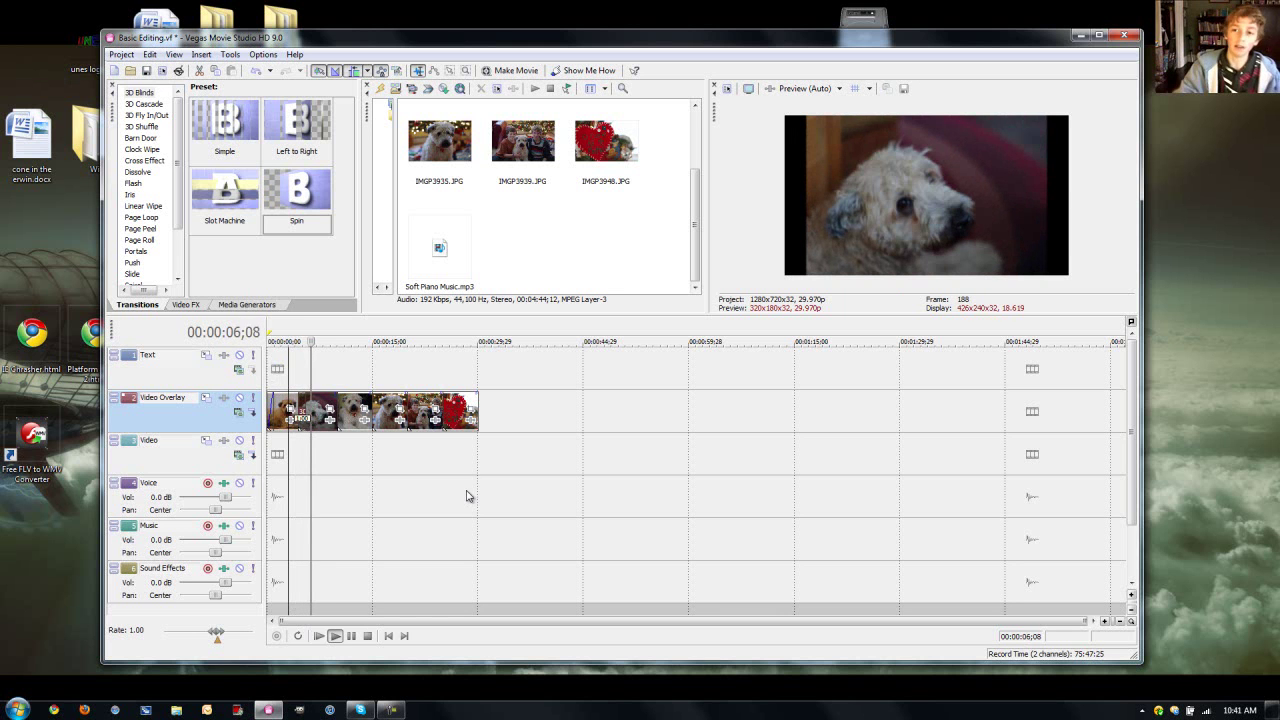
{"action": "left_click", "coordinate": [352, 636]}
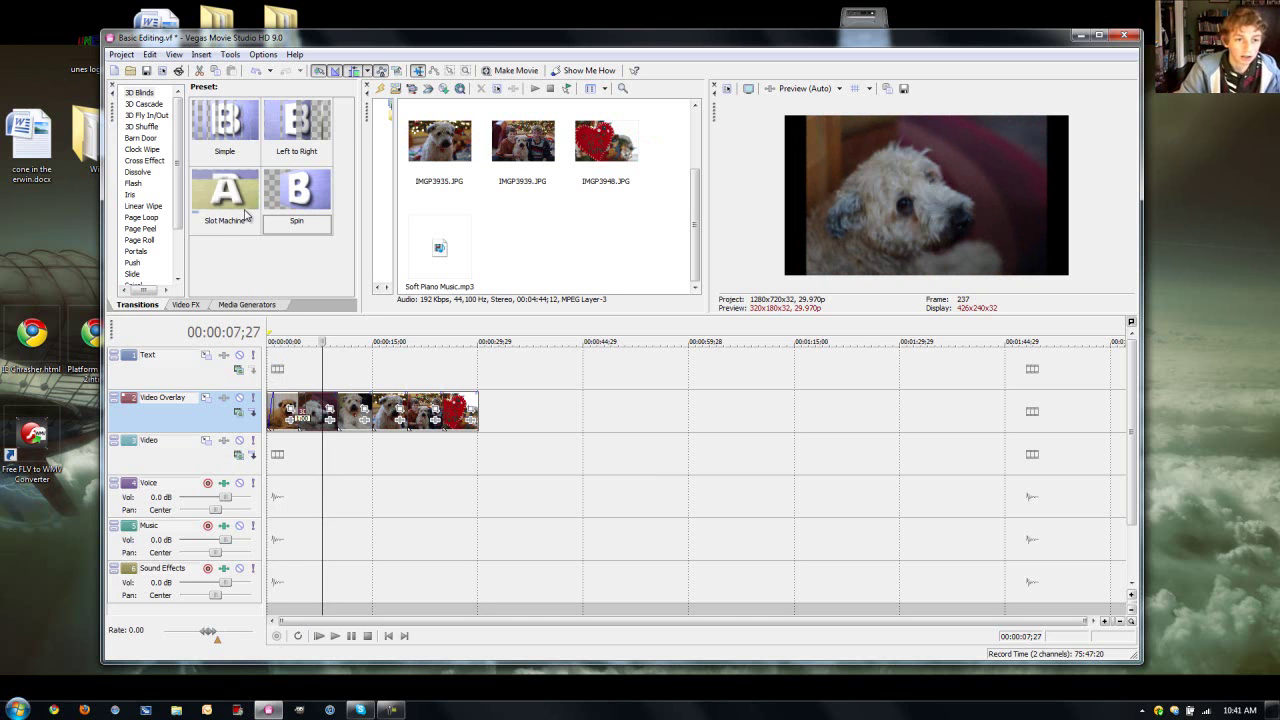
Step: Add the Barn Door transition preset Vertical, In, No Border between the second and third photos
{"action": "left_click", "coordinate": [129, 194]}
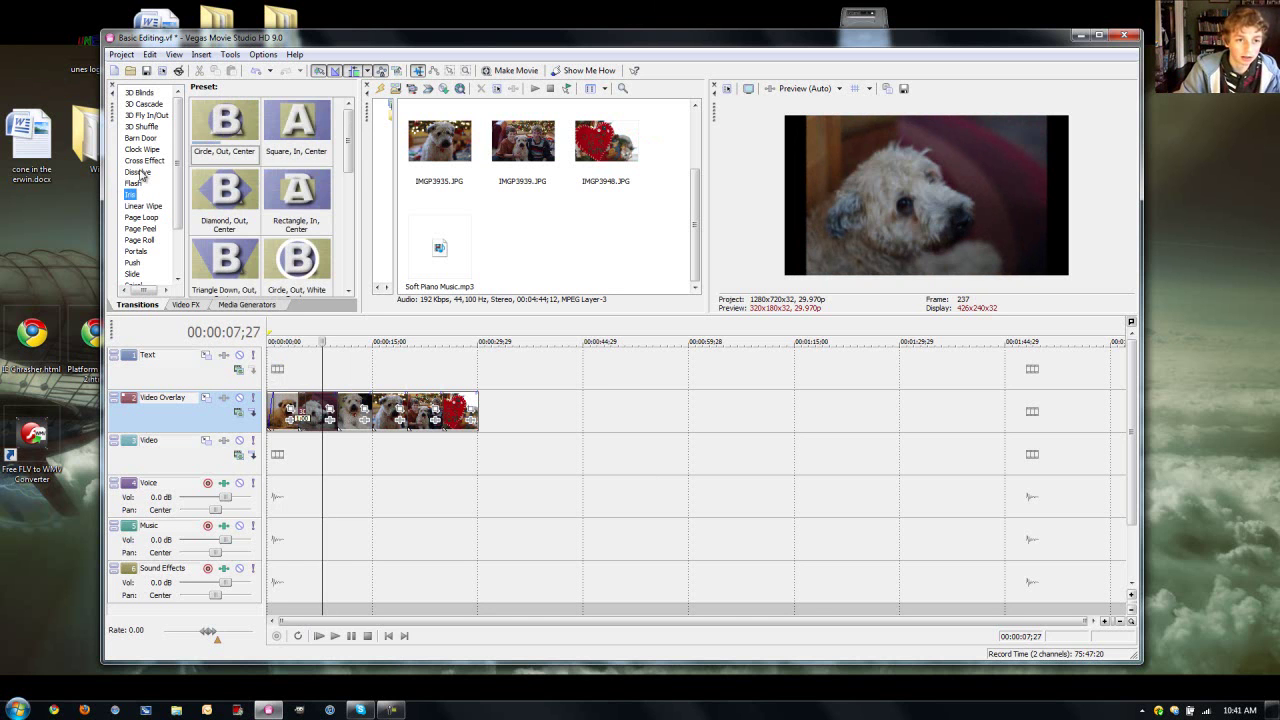
{"action": "left_click", "coordinate": [145, 172]}
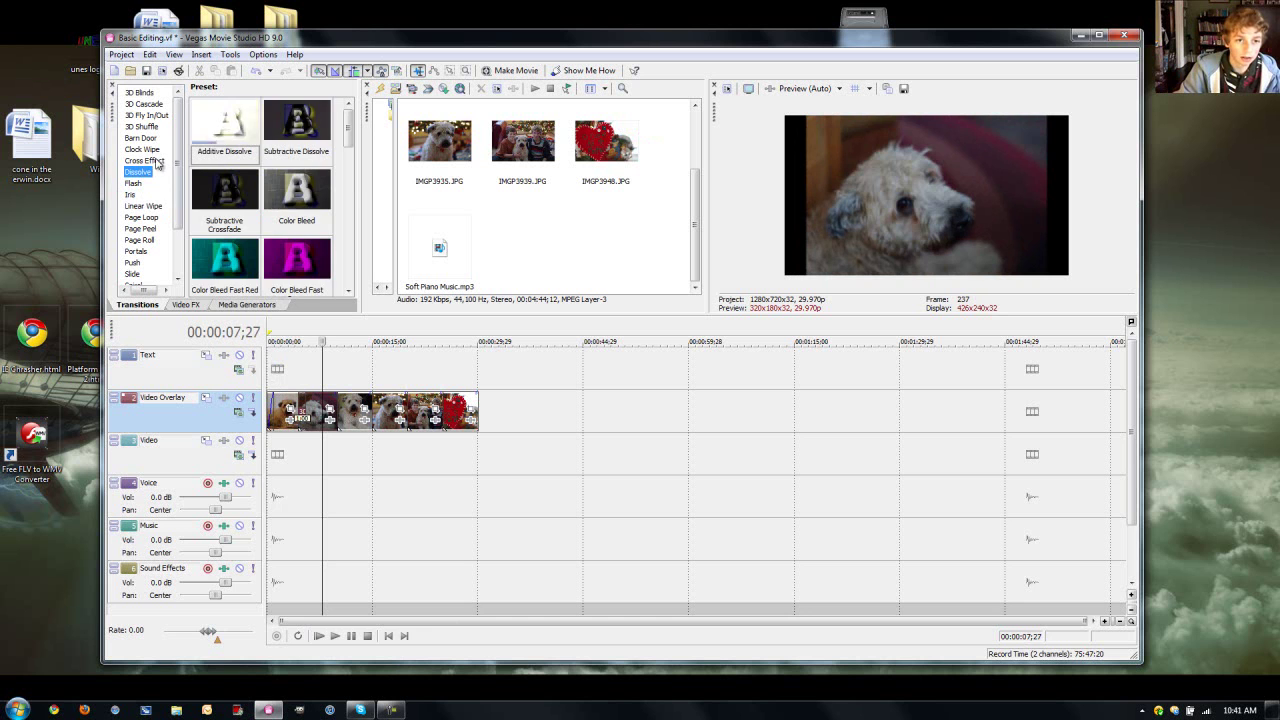
{"action": "left_click", "coordinate": [140, 138]}
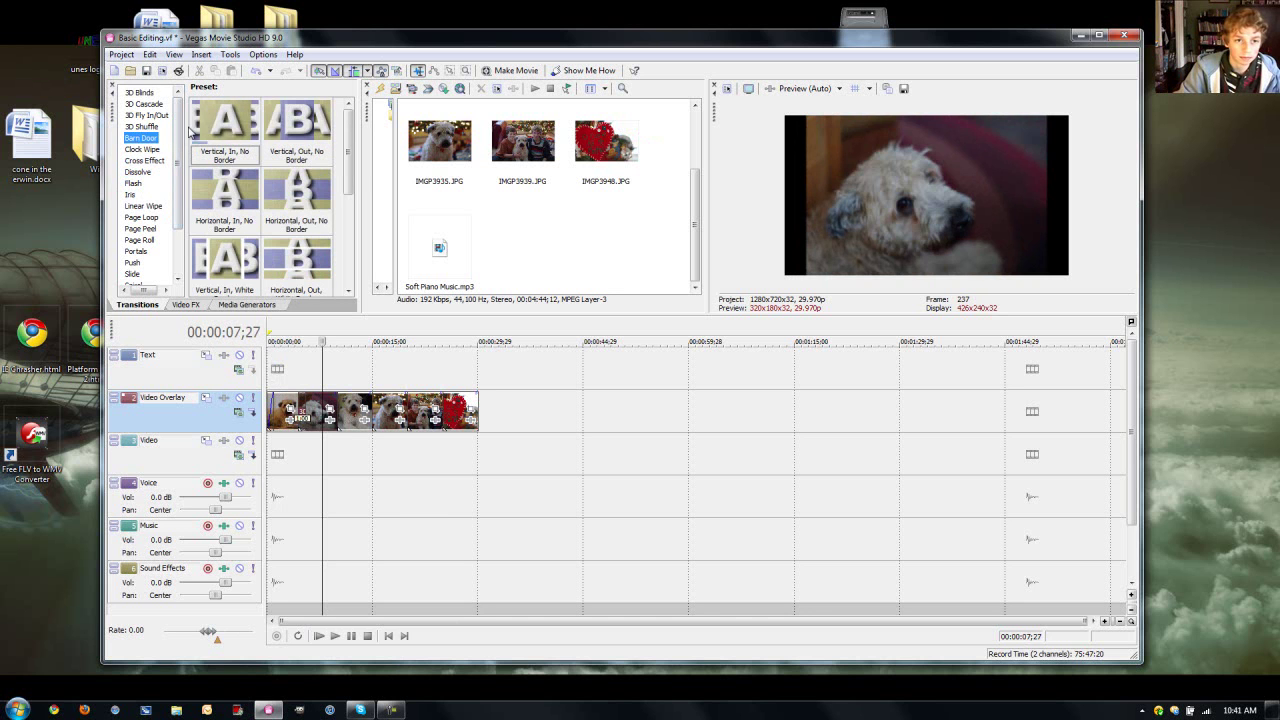
{"action": "left_click_drag", "start_coordinate": [225, 125], "coordinate": [341, 425]}
{"action": "left_click", "coordinate": [646, 209]}
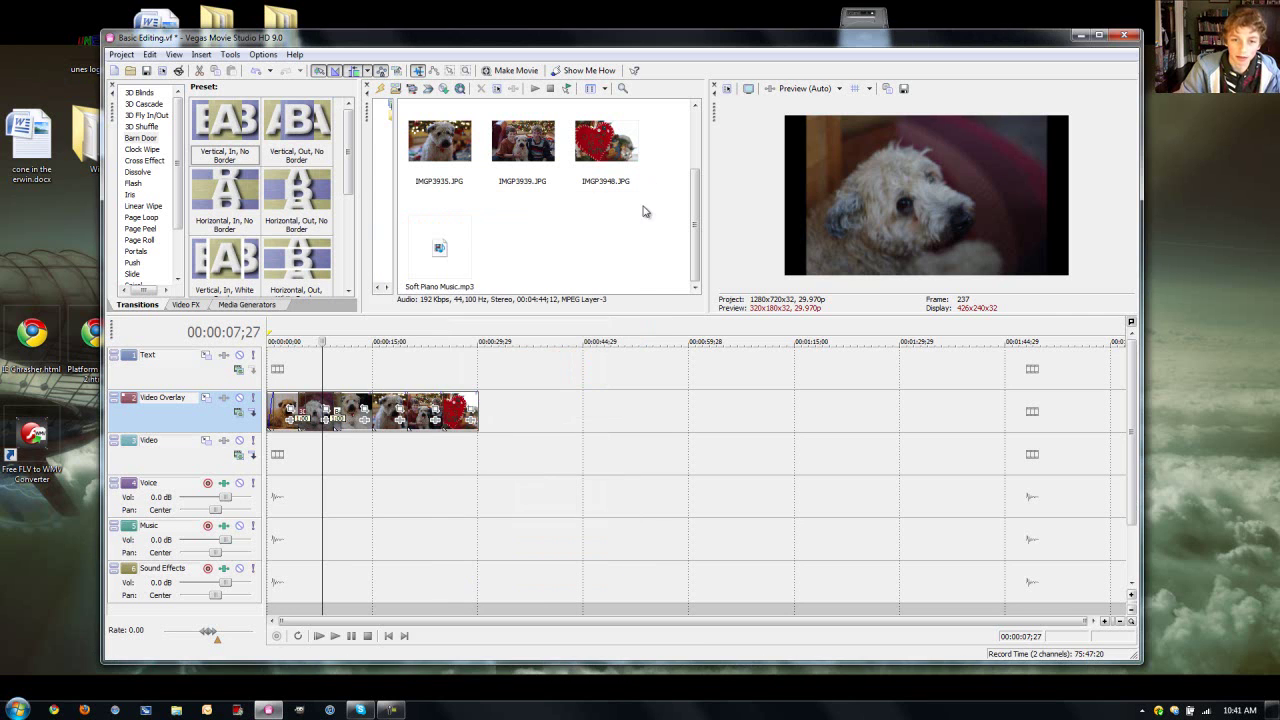
Step: Play the slideshow from the second photo into the third to preview the Barn Door transition, replaying it once
{"action": "left_click", "coordinate": [335, 636]}
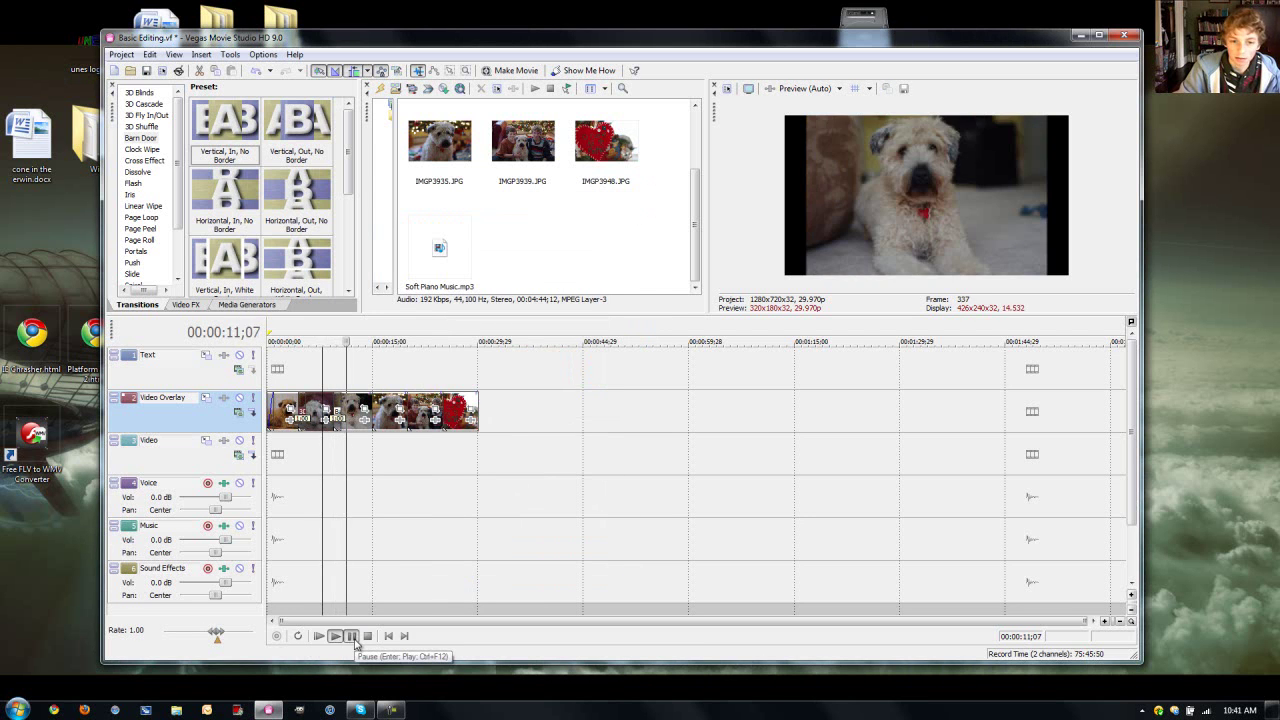
{"action": "left_click", "coordinate": [352, 637]}
{"action": "left_click", "coordinate": [325, 420]}
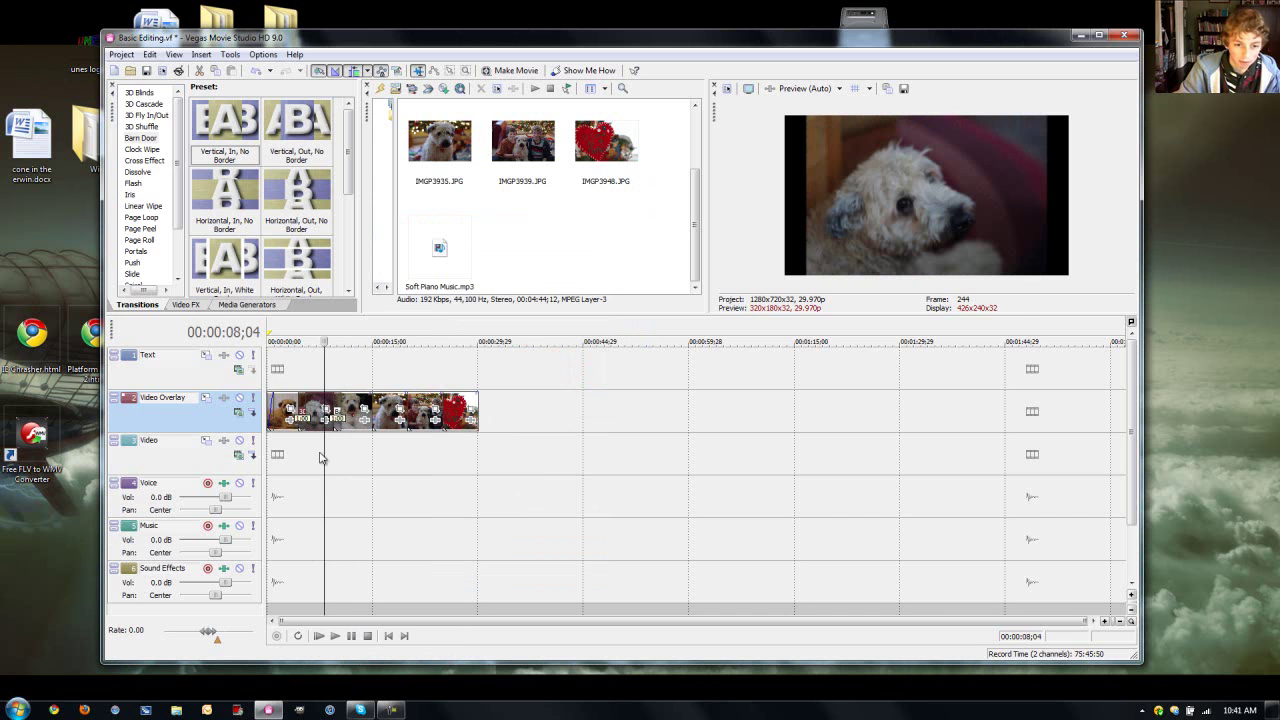
{"action": "left_click", "coordinate": [335, 636]}
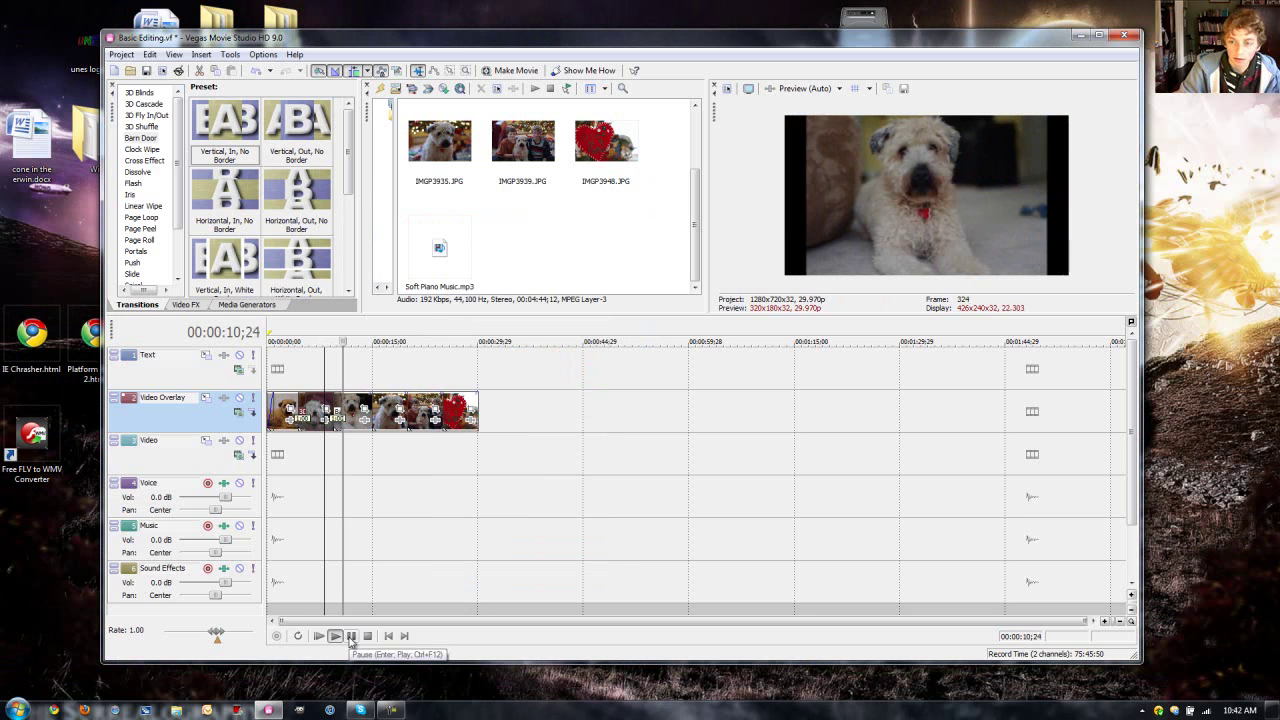
{"action": "left_click", "coordinate": [351, 637]}
Step: Turn off Maintain aspect ratio in the event properties of the fifth photo, IMGP3939
{"action": "left_click", "coordinate": [419, 407]}
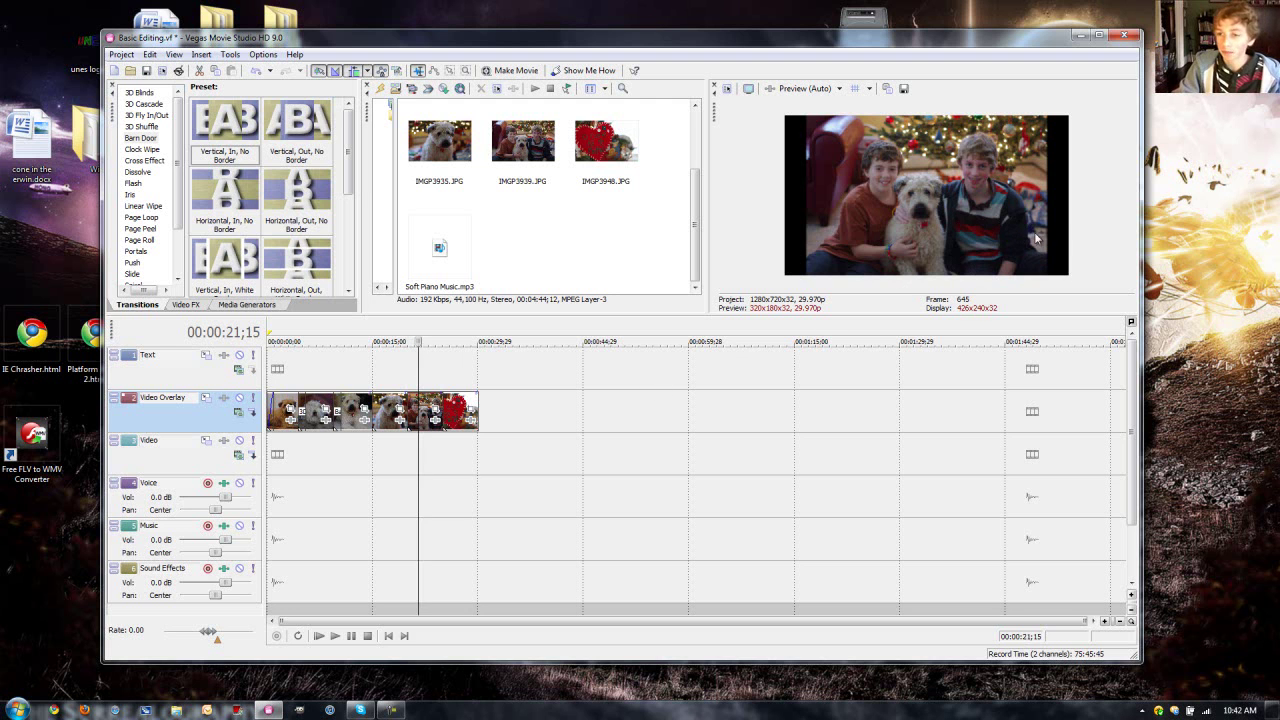
{"action": "right_click", "coordinate": [424, 421]}
{"action": "left_click", "coordinate": [465, 410]}
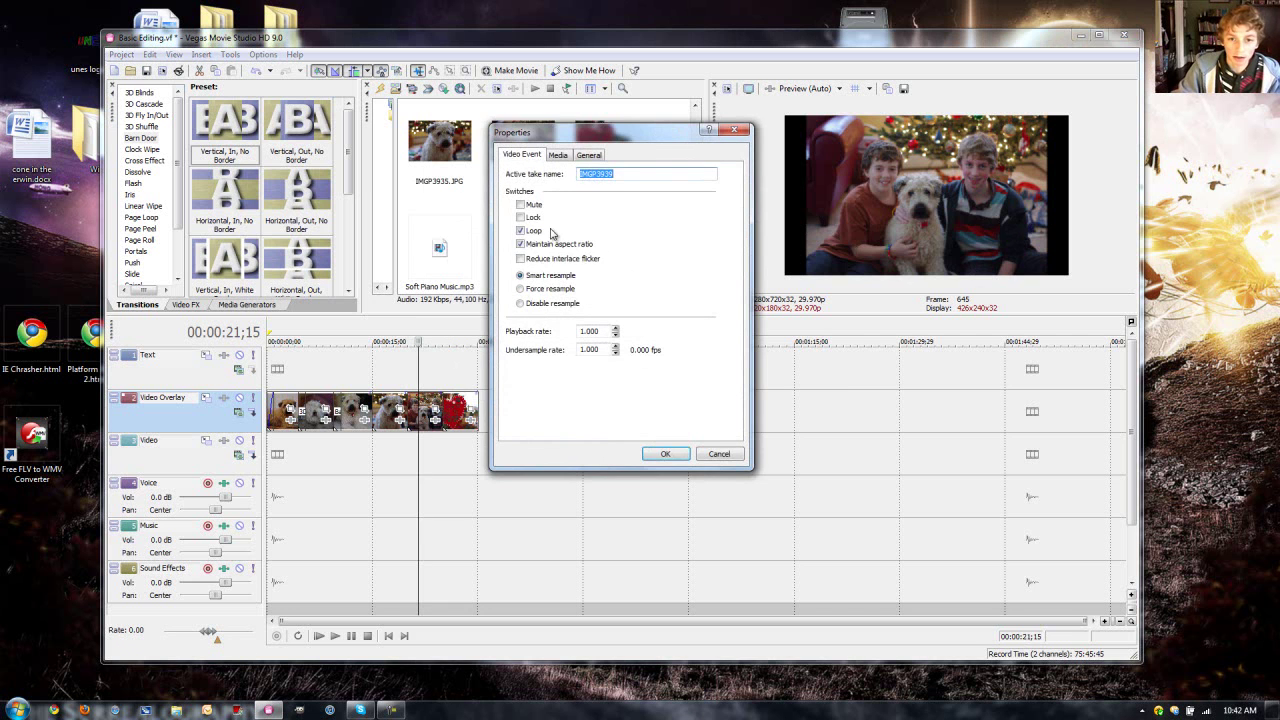
{"action": "left_click", "coordinate": [535, 246]}
{"action": "left_click", "coordinate": [665, 455]}
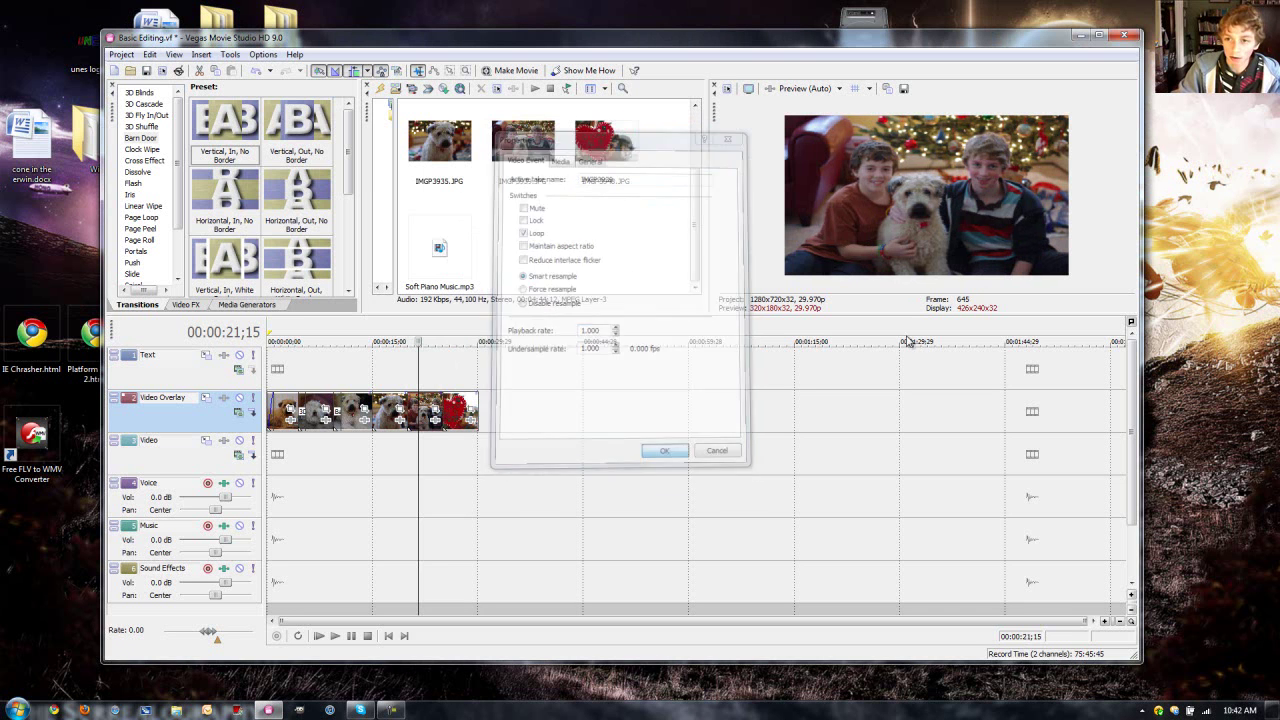
Step: Turn Maintain aspect ratio back on for the IMGP3939 photo event
{"action": "right_click", "coordinate": [425, 407]}
{"action": "left_click", "coordinate": [475, 397]}
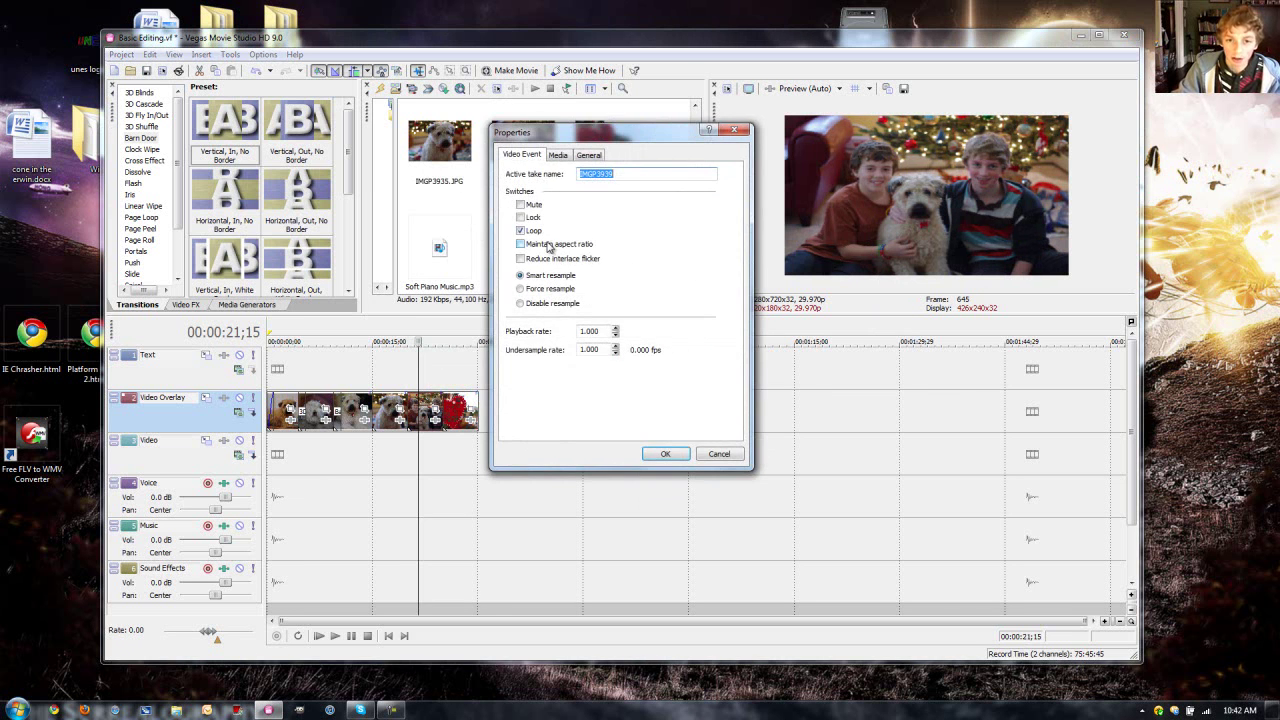
{"action": "left_click", "coordinate": [665, 455]}
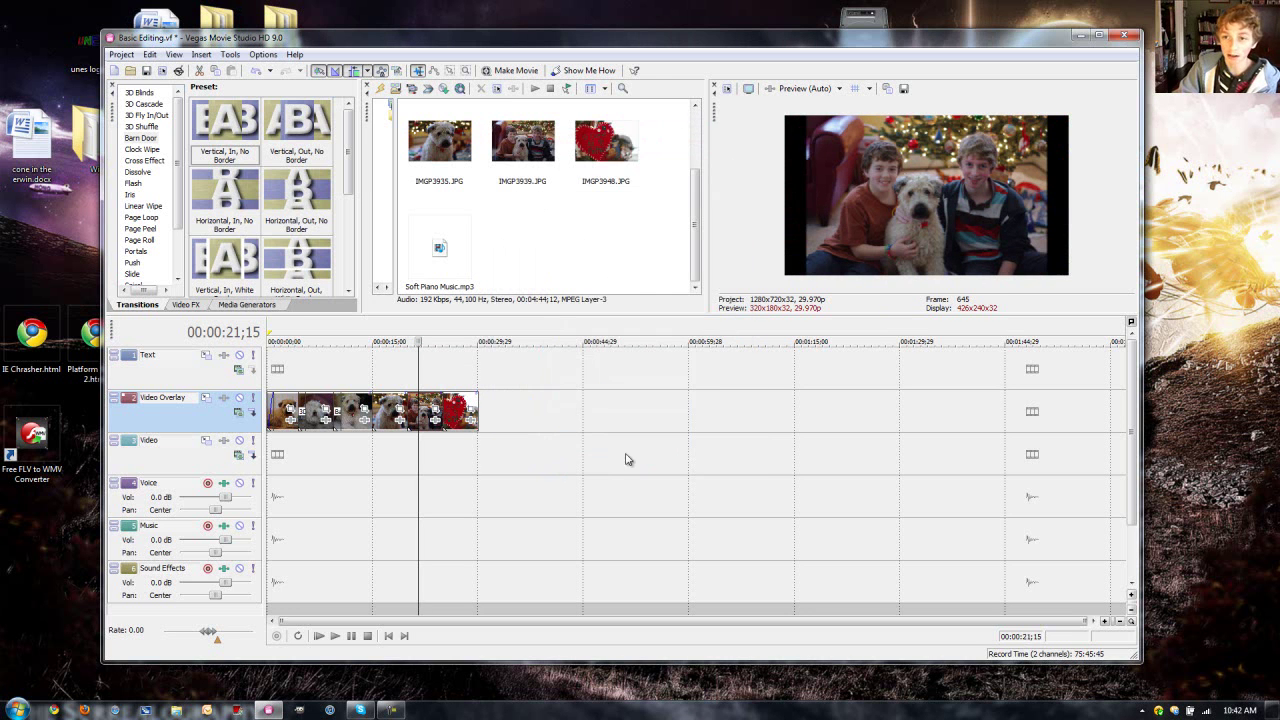
Step: Crop the IMGP3939 photo with Match Output Aspect in Event Pan/Crop so it fills the frame
{"action": "right_click", "coordinate": [435, 411]}
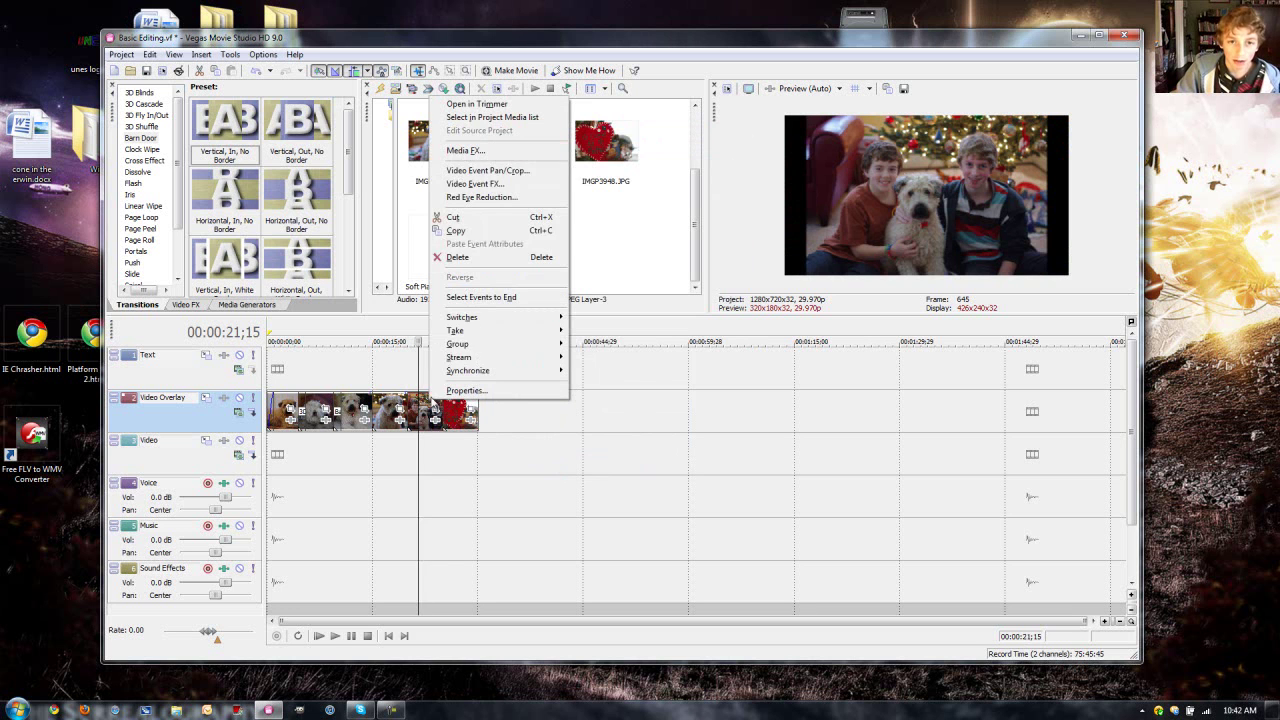
{"action": "left_click", "coordinate": [527, 174]}
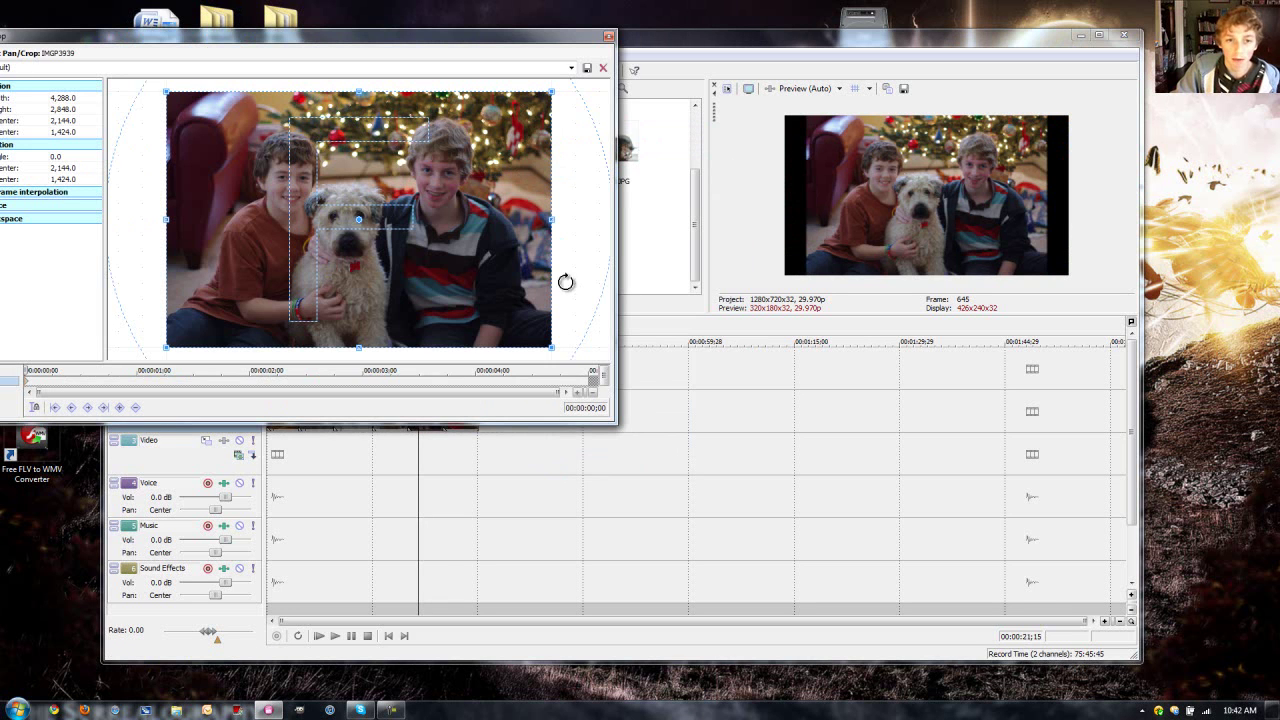
{"action": "right_click", "coordinate": [414, 186]}
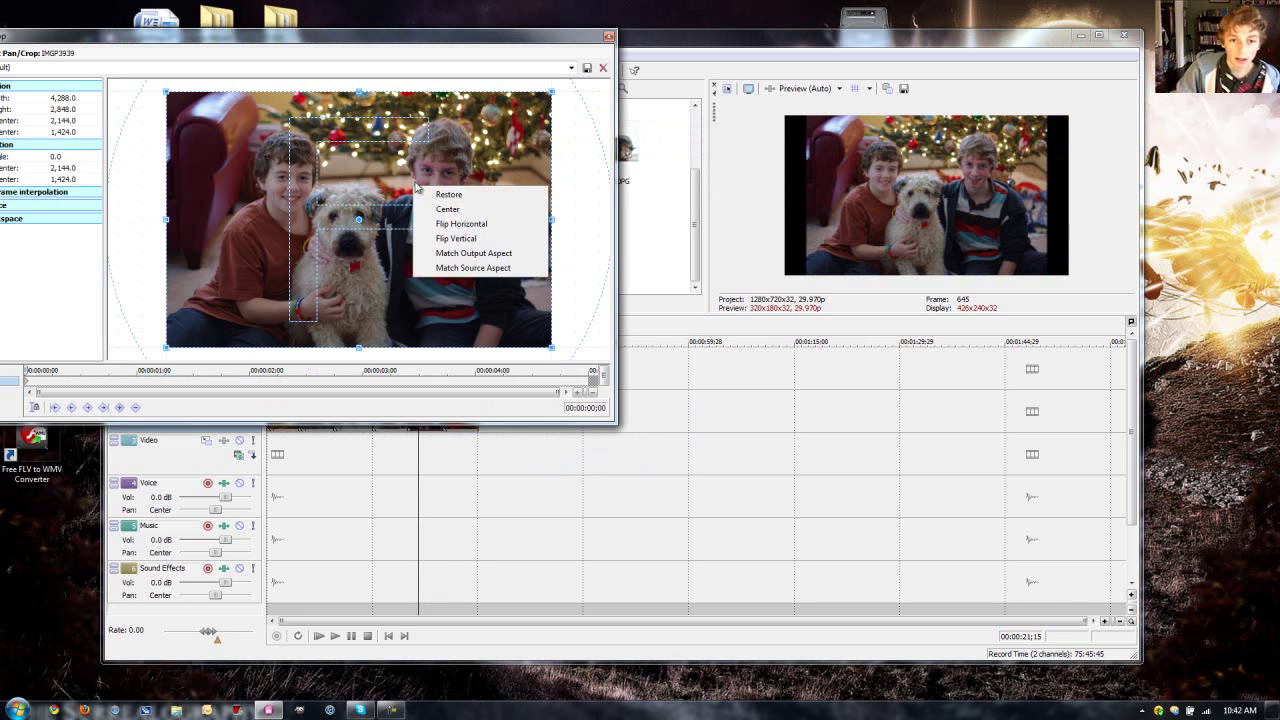
{"action": "left_click", "coordinate": [499, 255]}
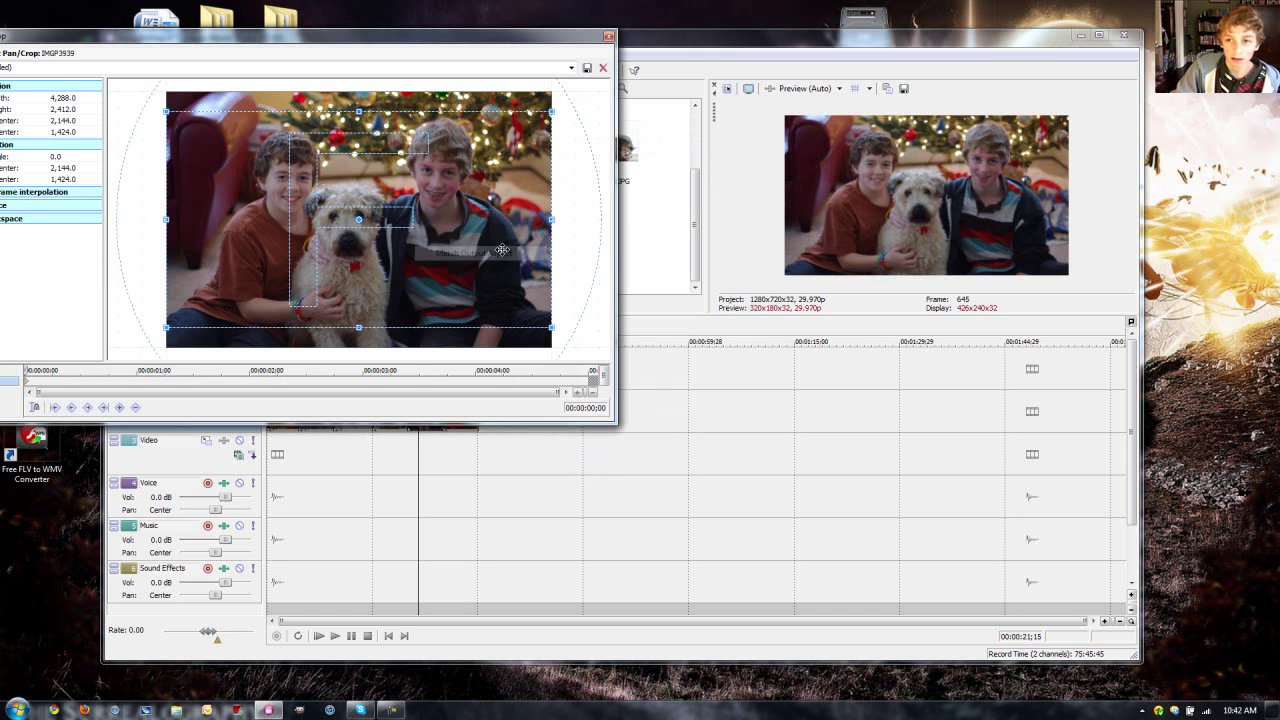
{"action": "left_click", "coordinate": [608, 38]}
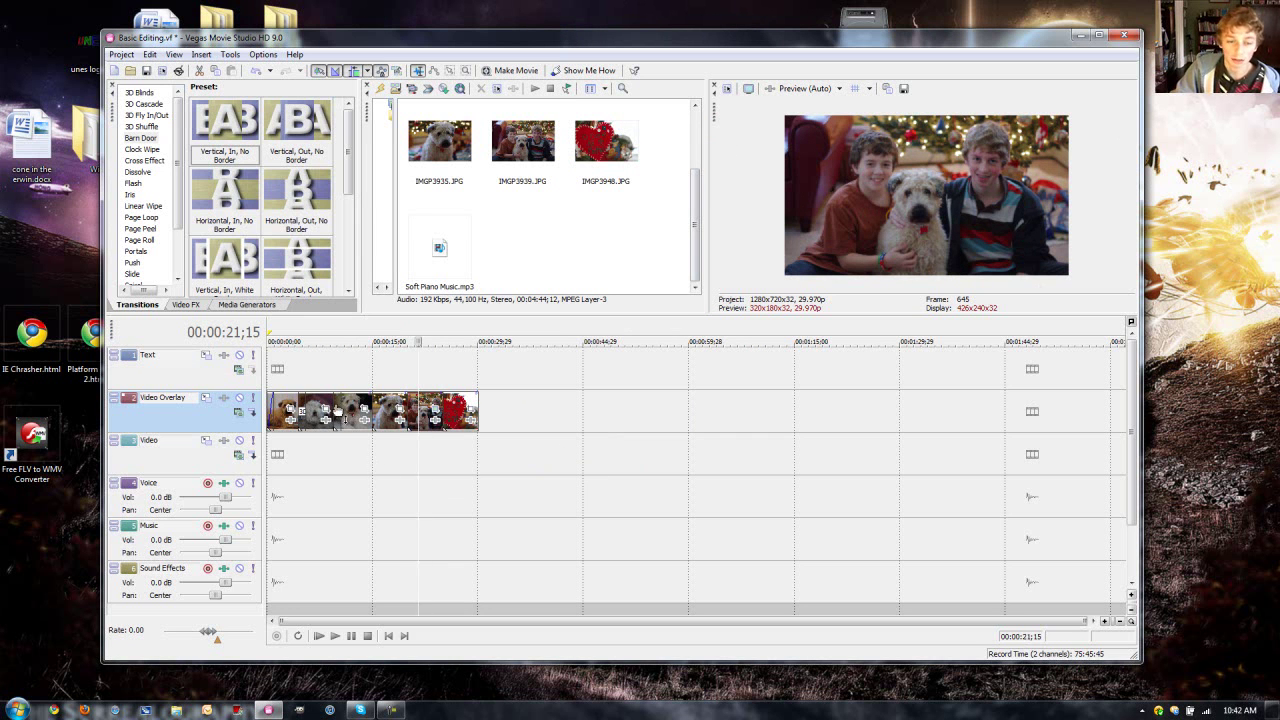
Step: Restore the original Pan/Crop framing of the IMGP3939 photo and return the playhead to the start of the timeline
{"action": "right_click", "coordinate": [417, 408]}
{"action": "left_click", "coordinate": [504, 177]}
{"action": "right_click", "coordinate": [355, 254]}
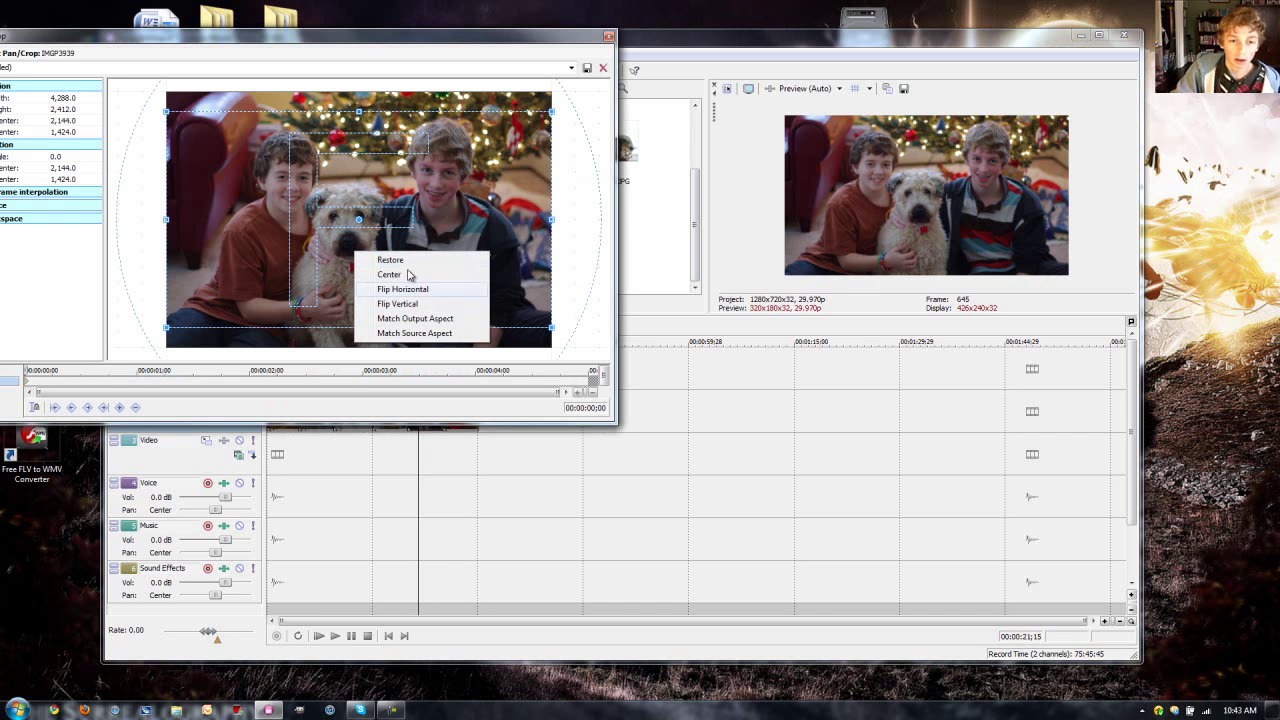
{"action": "left_click", "coordinate": [421, 259]}
{"action": "left_click", "coordinate": [608, 37]}
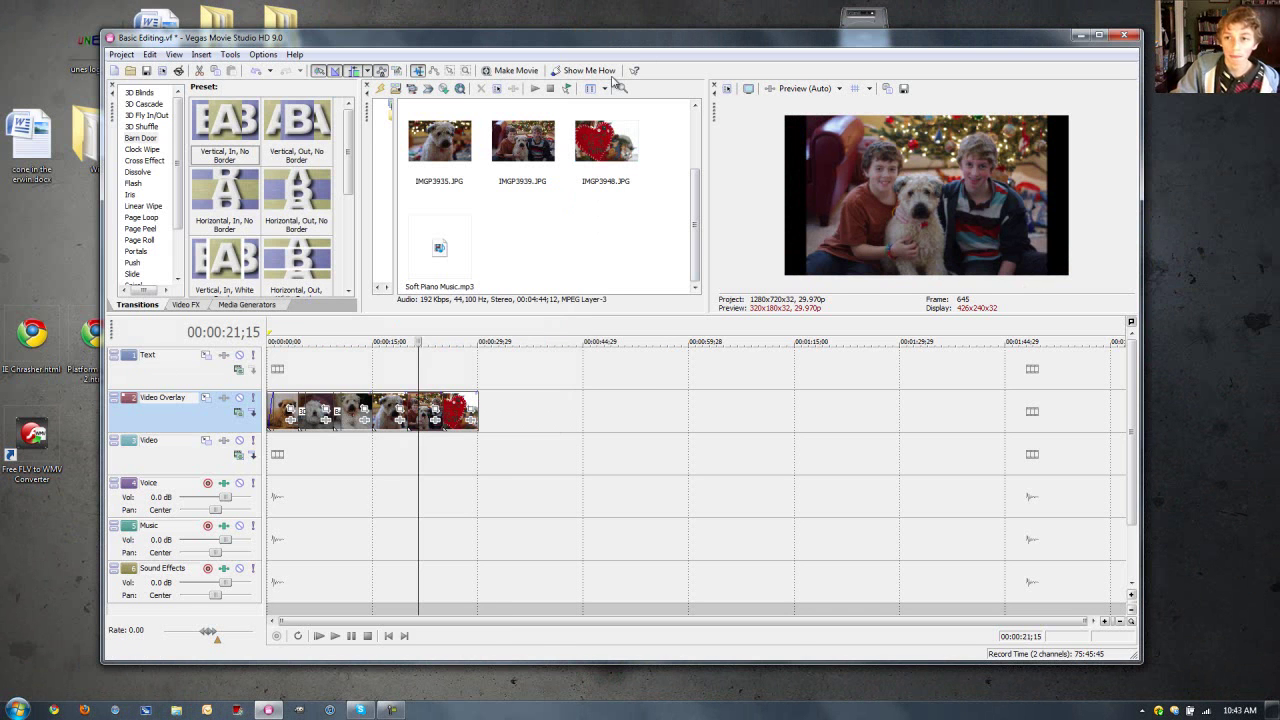
{"action": "key", "text": "Home"}
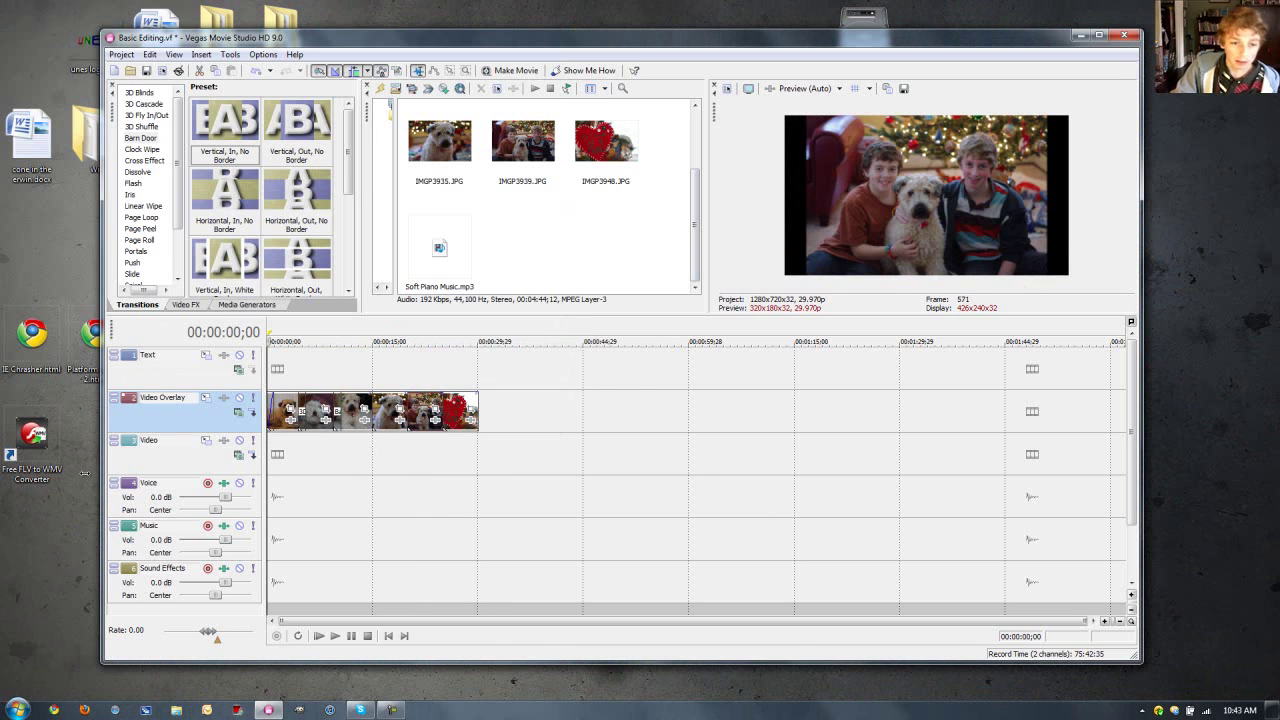